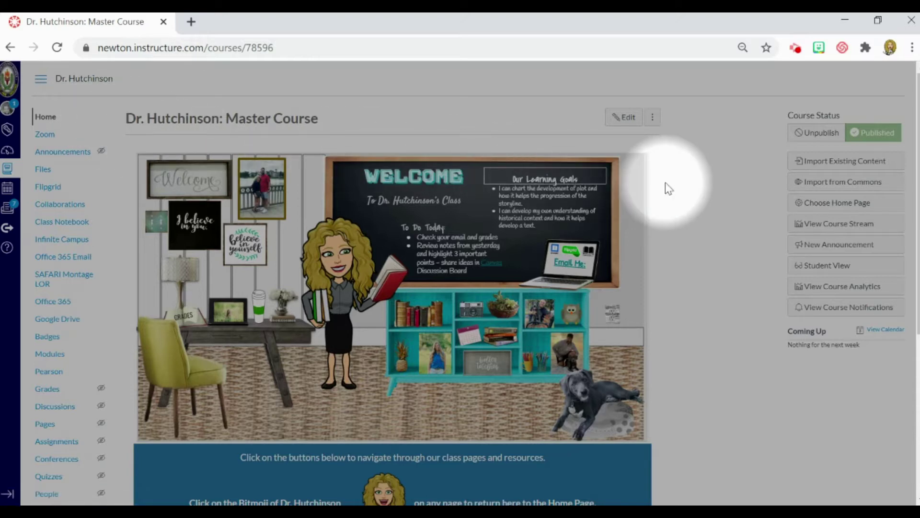
# Open the Science page from the course home page and look over its Georgia Standards of Excellence section.
pyautogui.scroll(-6, 665, 183)
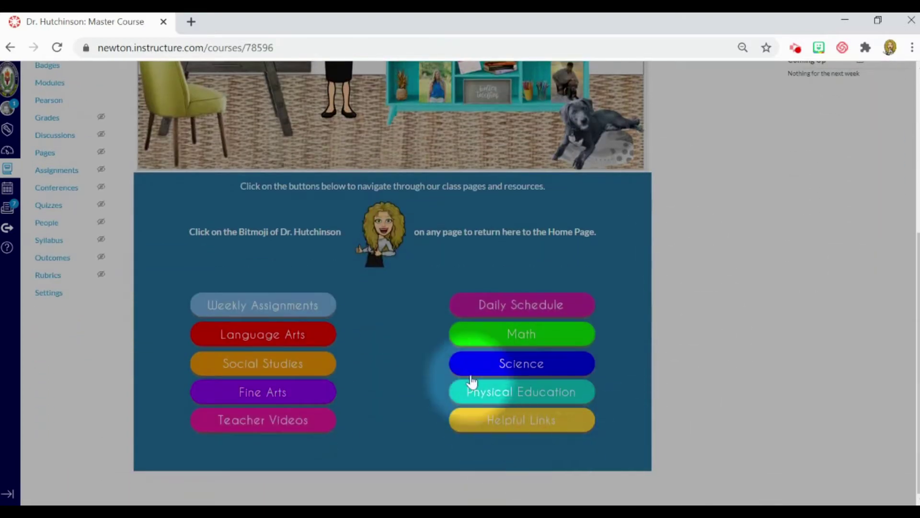
pyautogui.click(531, 370)
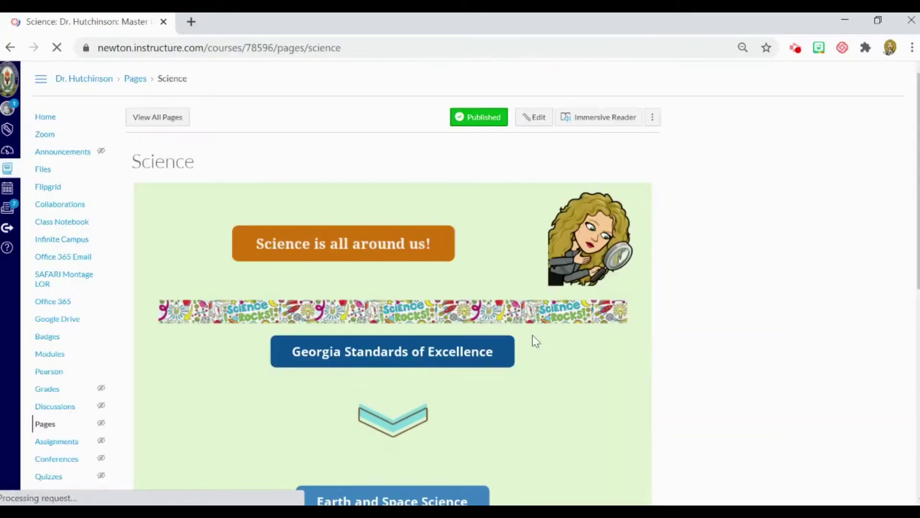
pyautogui.scroll(-3, 533, 336)
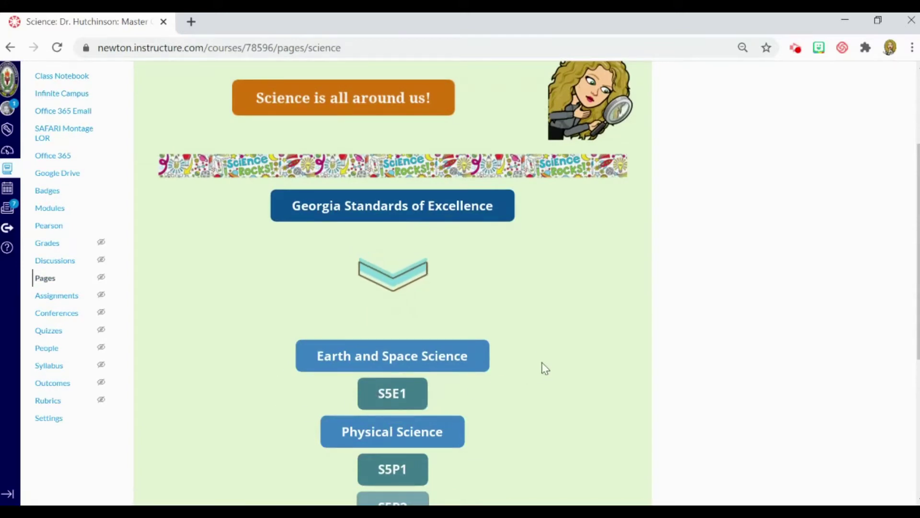
pyautogui.scroll(3, 544, 368)
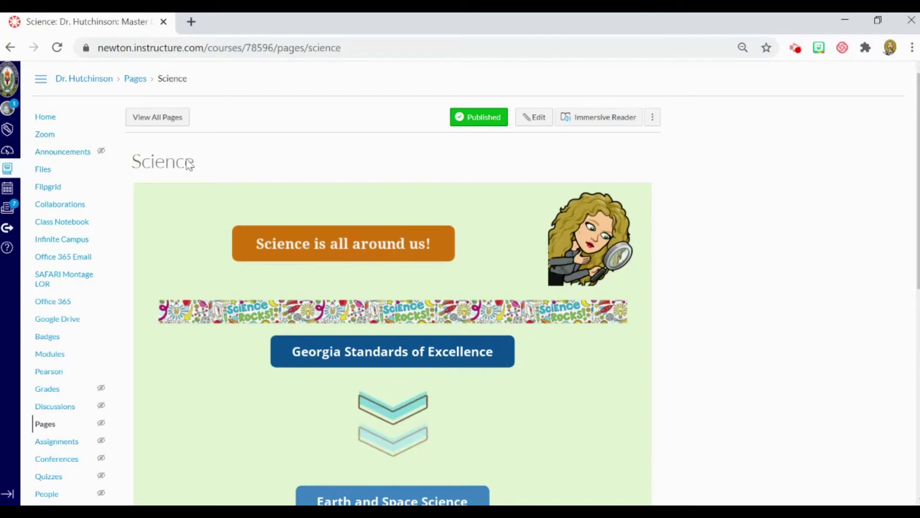
# Create a new announcement in the course and give it the title "SSE1:1".
pyautogui.click(68, 157)
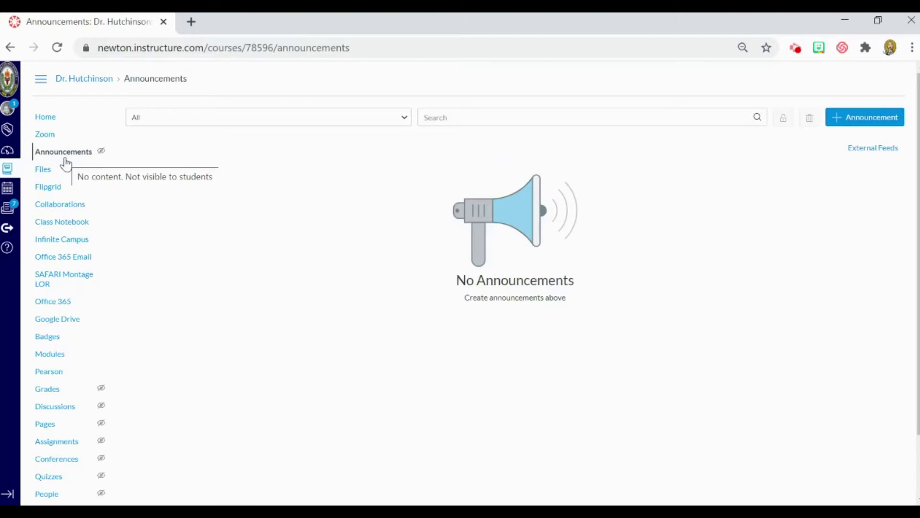
pyautogui.click(863, 120)
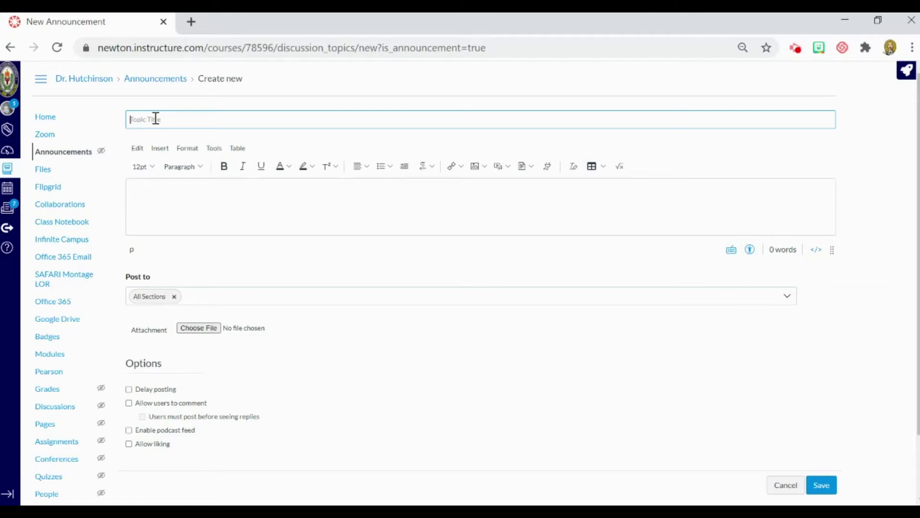
pyautogui.write('SSE1:1')
# Centre the announcement's body text and enter the question "Have you ever wondered how forces change the earth?".
pyautogui.click(167, 203)
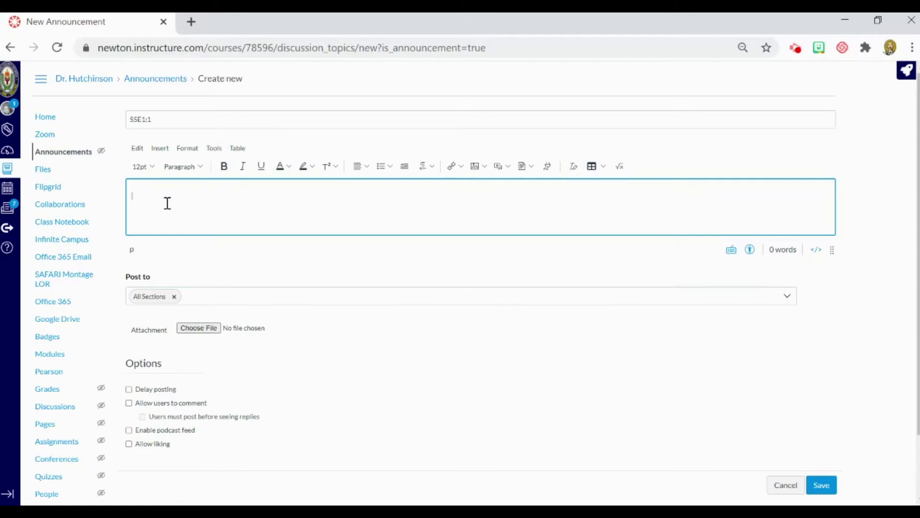
pyautogui.click(368, 165)
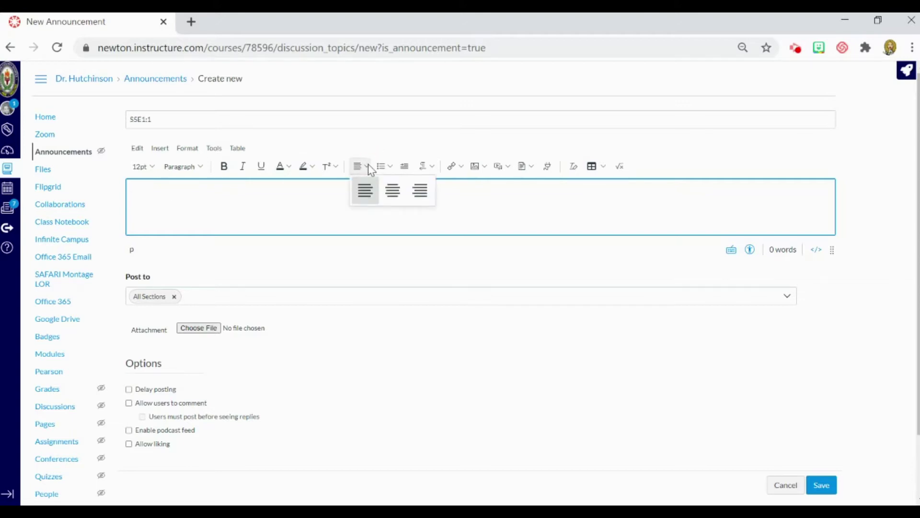
pyautogui.click(392, 190)
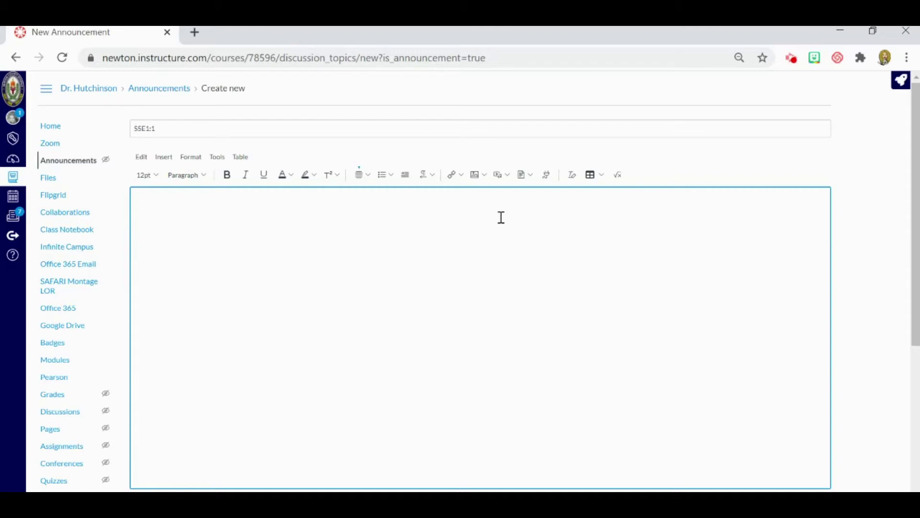
pyautogui.write('ve youe')
pyautogui.press('BackSpace')
pyautogui.write('ever wordered how fo')
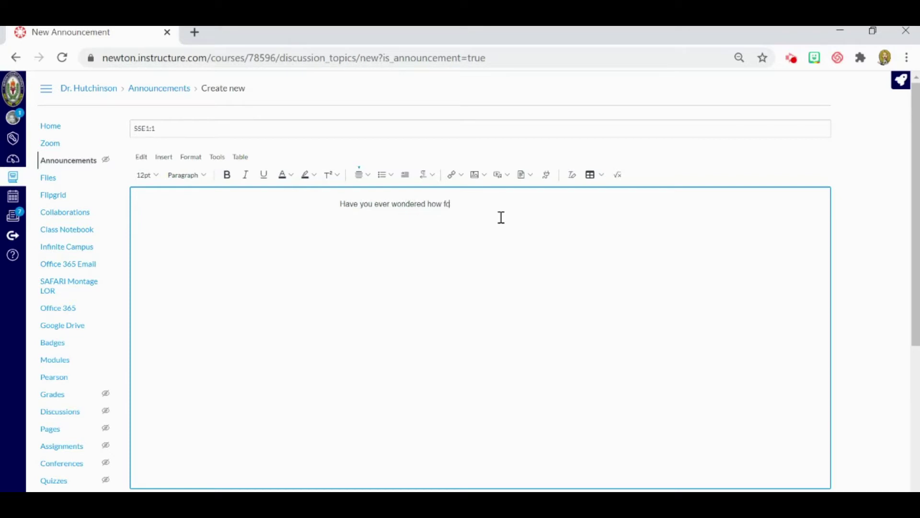
pyautogui.write('rdes change')
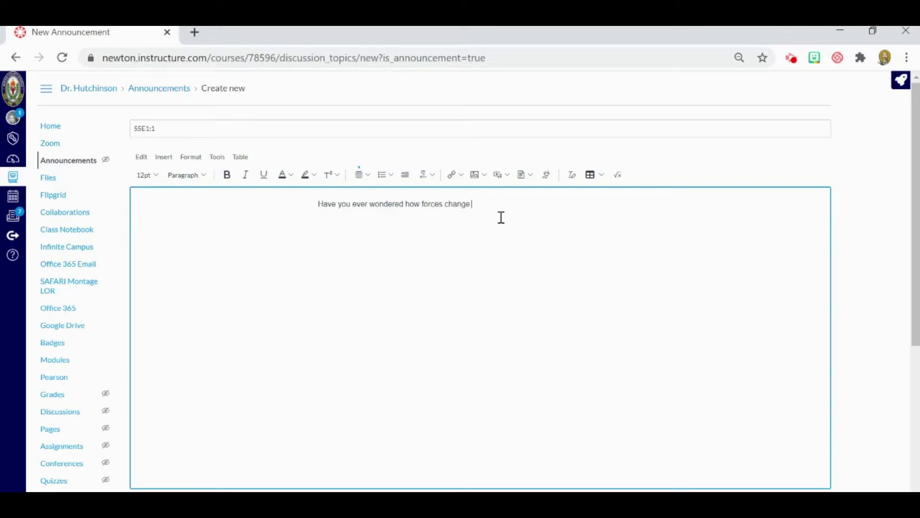
pyautogui.write(' the earth')
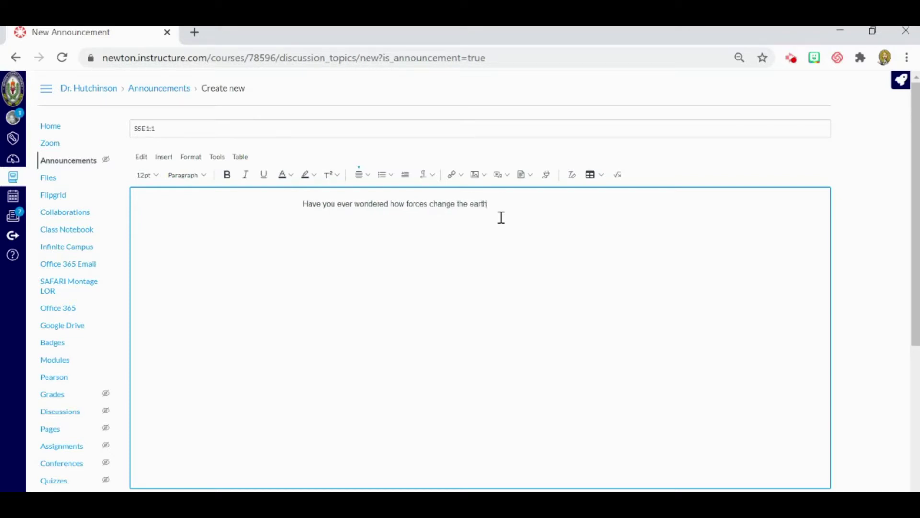
pyautogui.write('?')
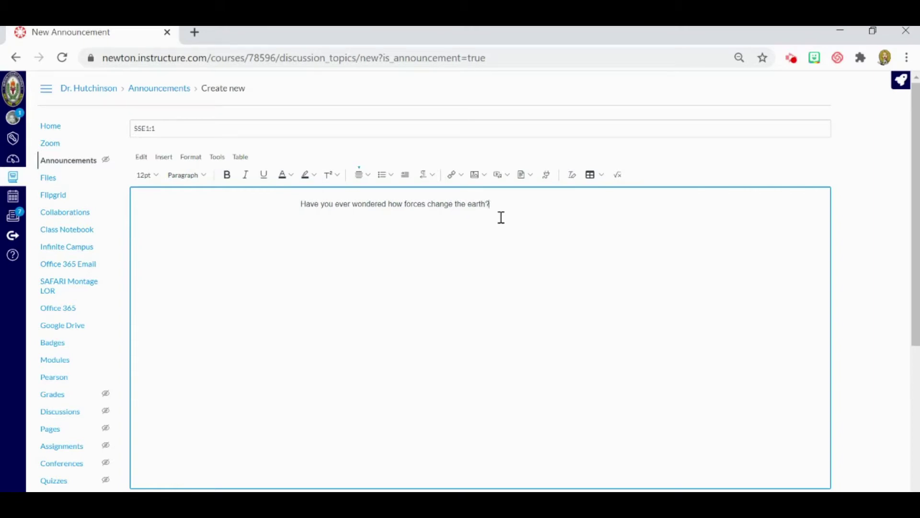
# Format the question about forces as 24pt bold text in dark navy.
pyautogui.moveTo(294, 205); pyautogui.dragTo(506, 214)
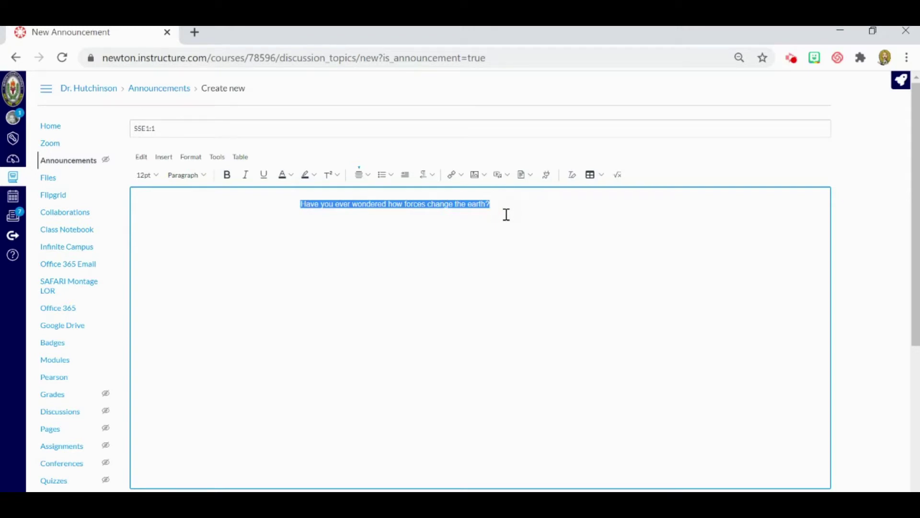
pyautogui.click(154, 175)
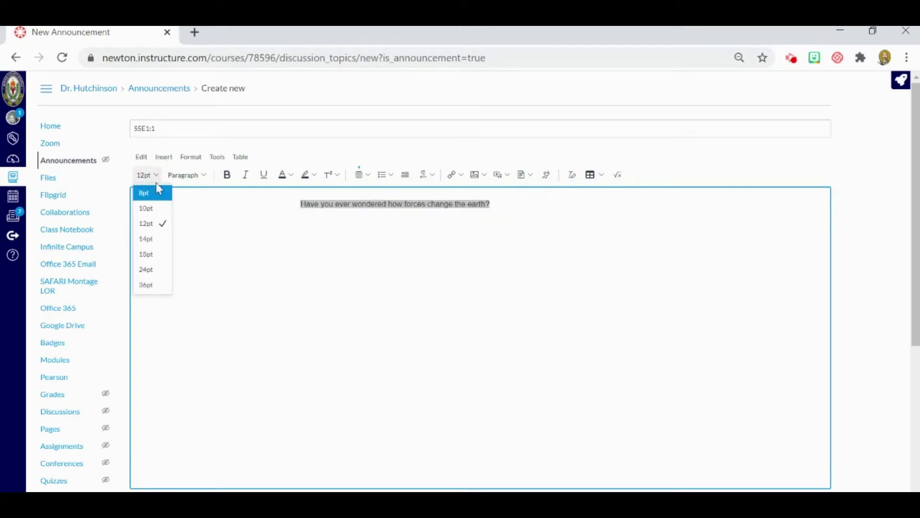
pyautogui.click(151, 270)
pyautogui.click(227, 175)
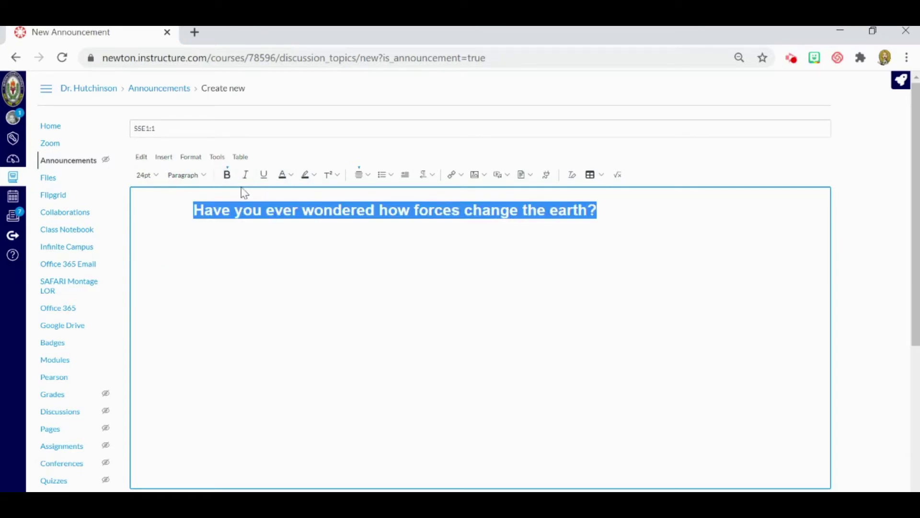
pyautogui.click(291, 176)
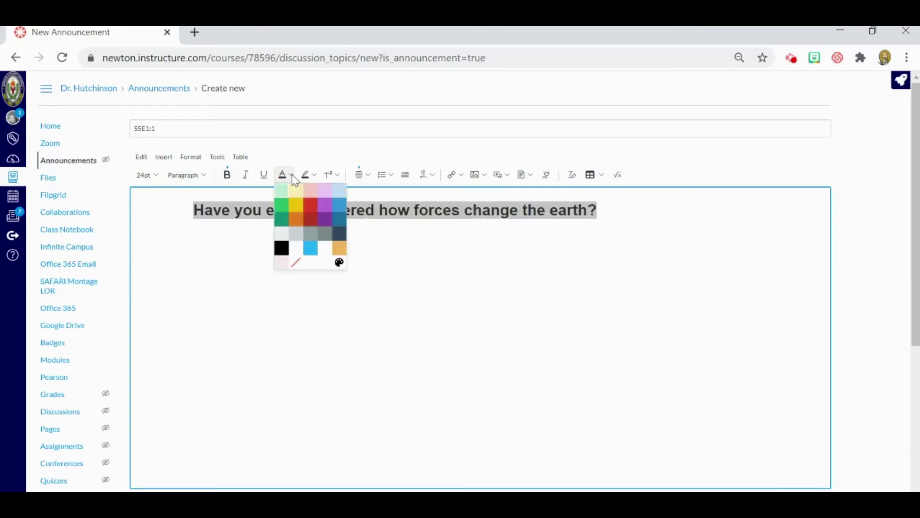
pyautogui.click(339, 234)
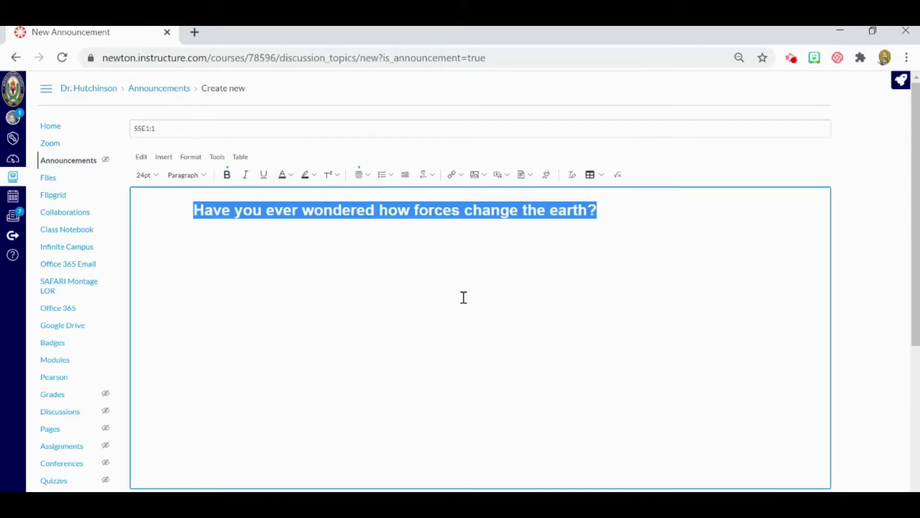
pyautogui.click(597, 213)
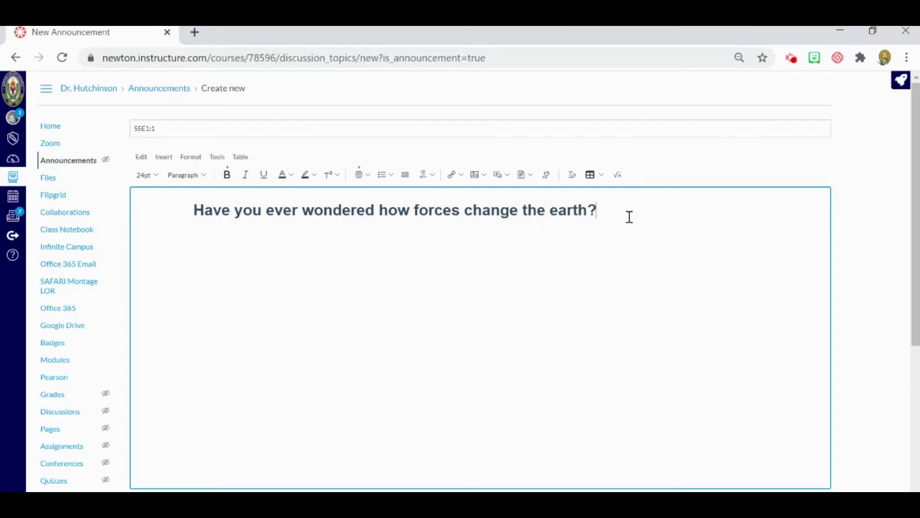
# Add the line "We are going to learn all about constructive forces and destructive forces!" below the question.
pyautogui.press('Return')
pyautogui.write('We are going ')
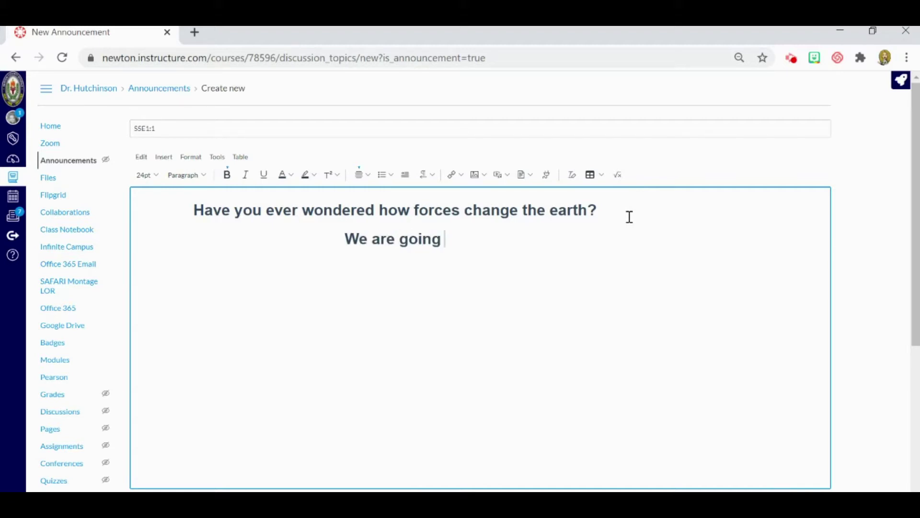
pyautogui.write('to learn')
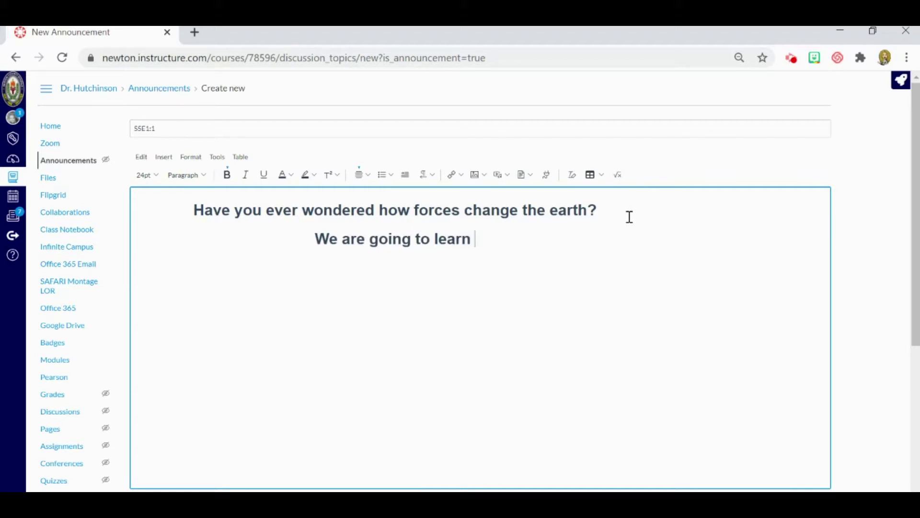
pyautogui.write('constructive forces and destructive for')
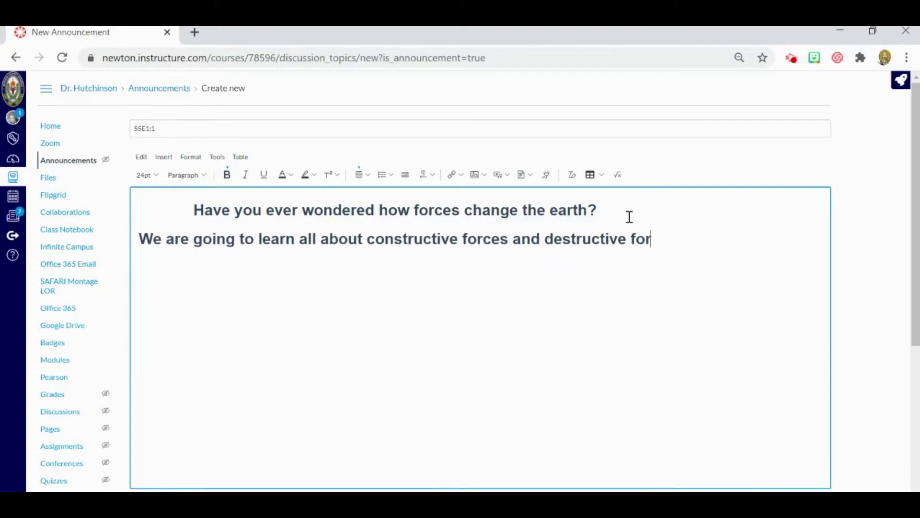
pyautogui.write('ces!')
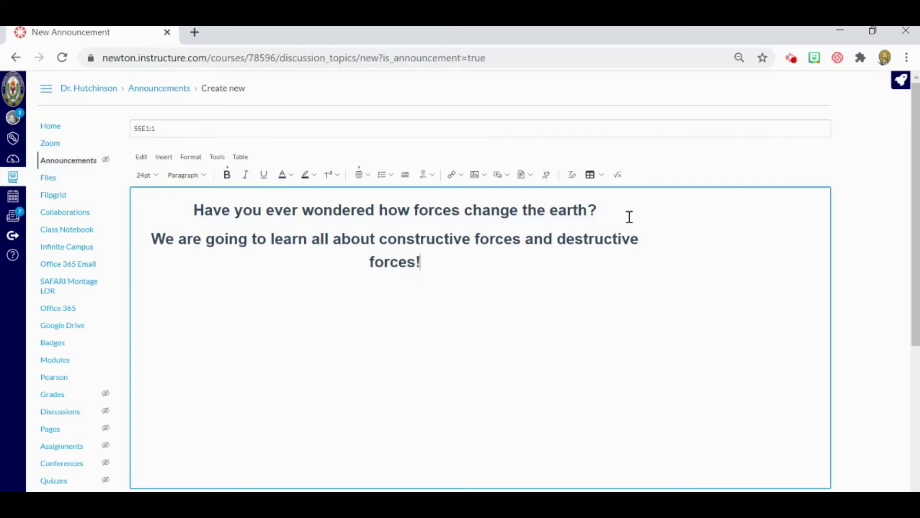
pyautogui.click(152, 237)
# Add the line "Check out this video!" below the text, leaving a blank line above it.
pyautogui.click(398, 307)
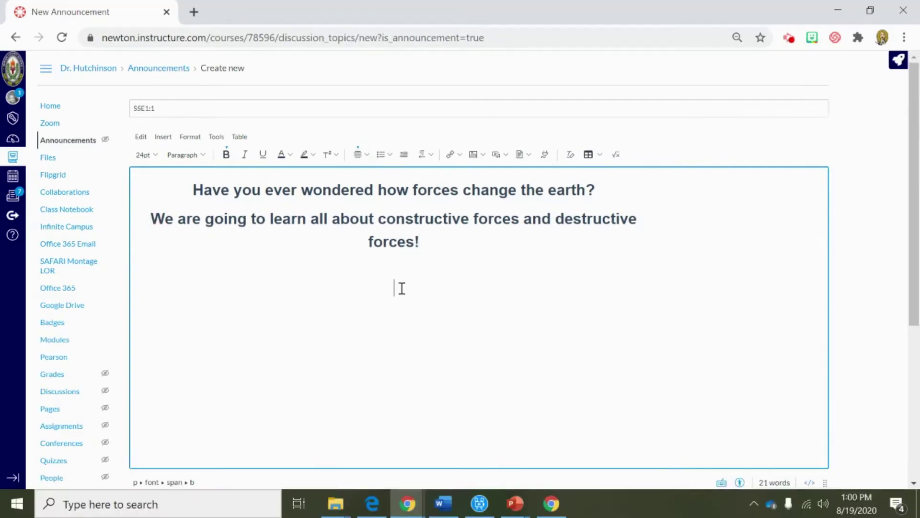
pyautogui.write('Check out this video!')
pyautogui.press('Return')
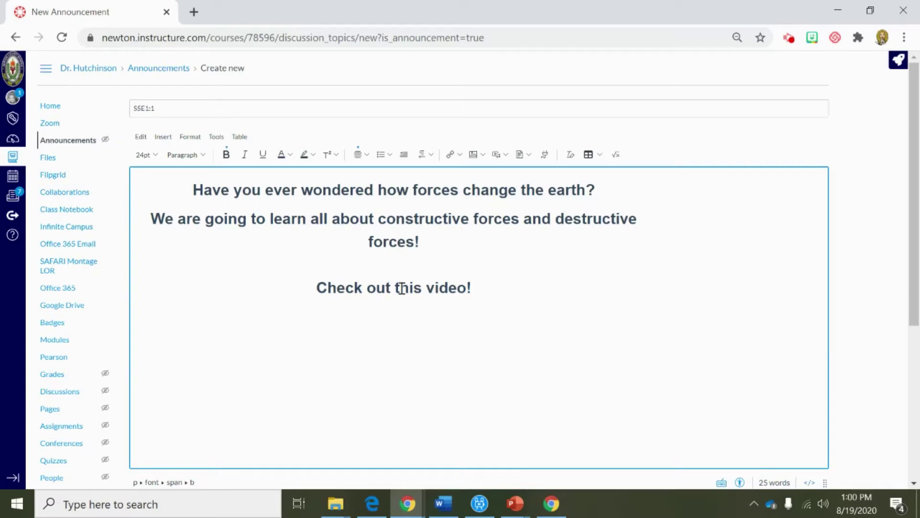
# Open the external YouTube app from the editor and search it for "constructive and destructive forces".
pyautogui.click(545, 158)
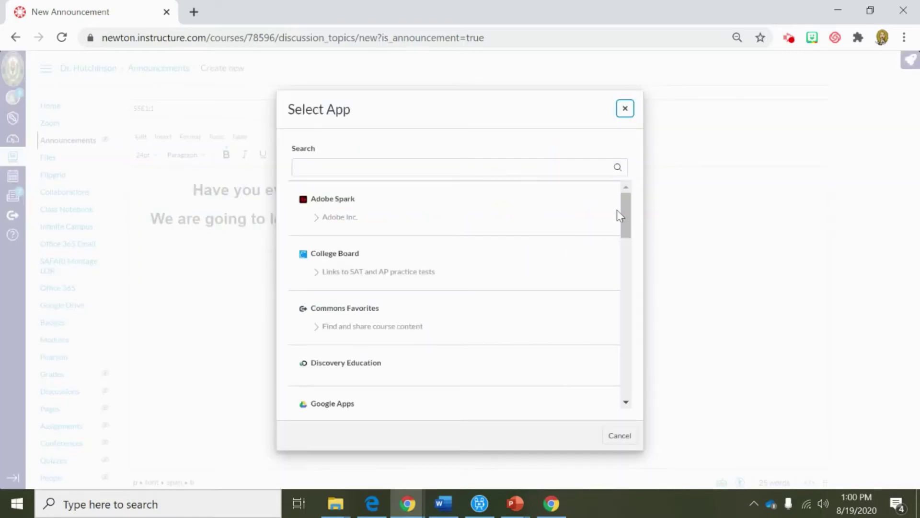
pyautogui.moveTo(627, 211); pyautogui.dragTo(592, 374)
pyautogui.click(304, 373)
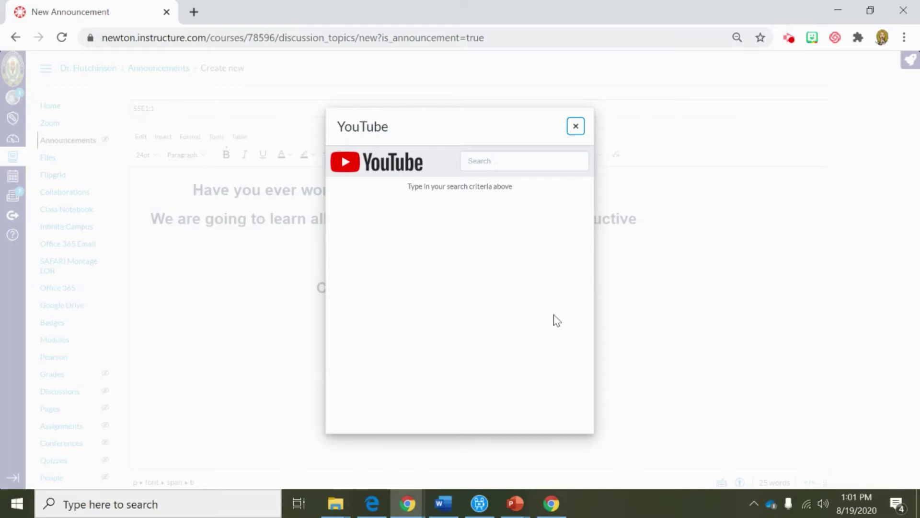
pyautogui.click(482, 162)
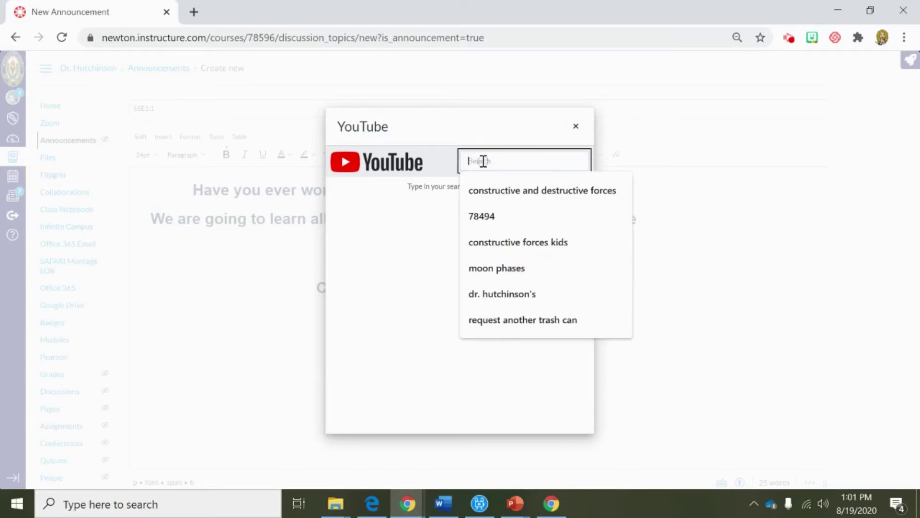
pyautogui.click(486, 188)
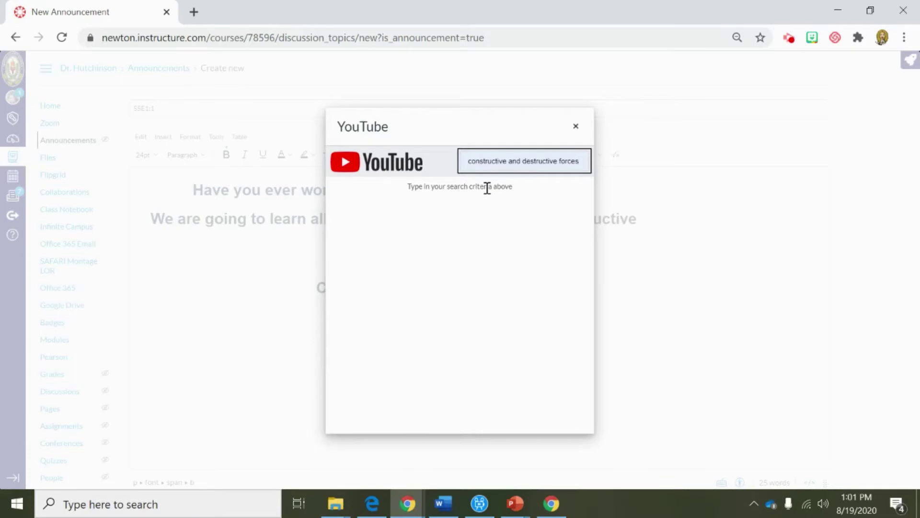
pyautogui.press('Return')
pyautogui.click(581, 162)
pyautogui.press('Return')
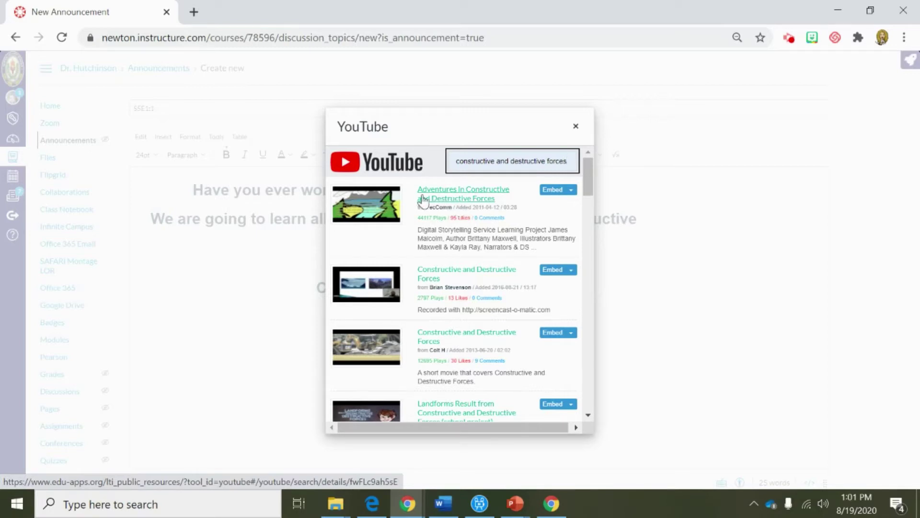
# Embed the video "Adventures in Constructive and Destructive Forces" in the announcement and check its placement.
pyautogui.click(558, 191)
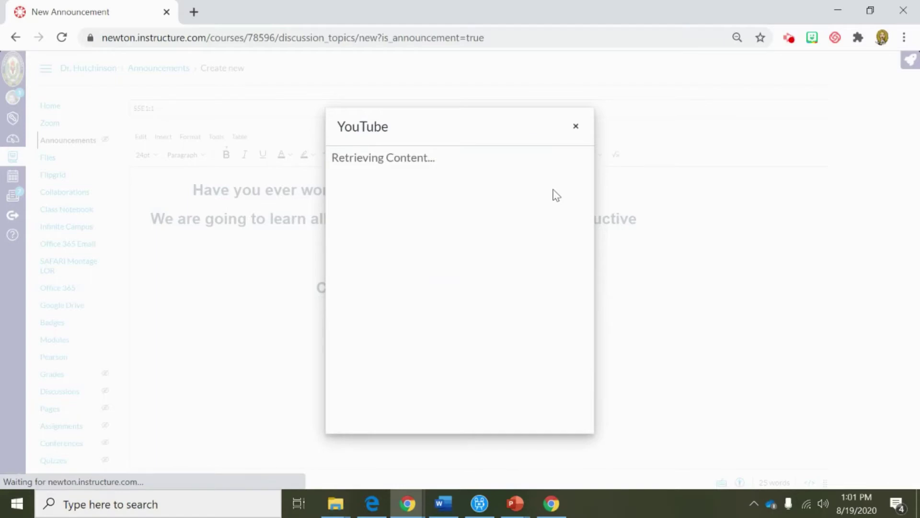
pyautogui.scroll(-2, 629, 263)
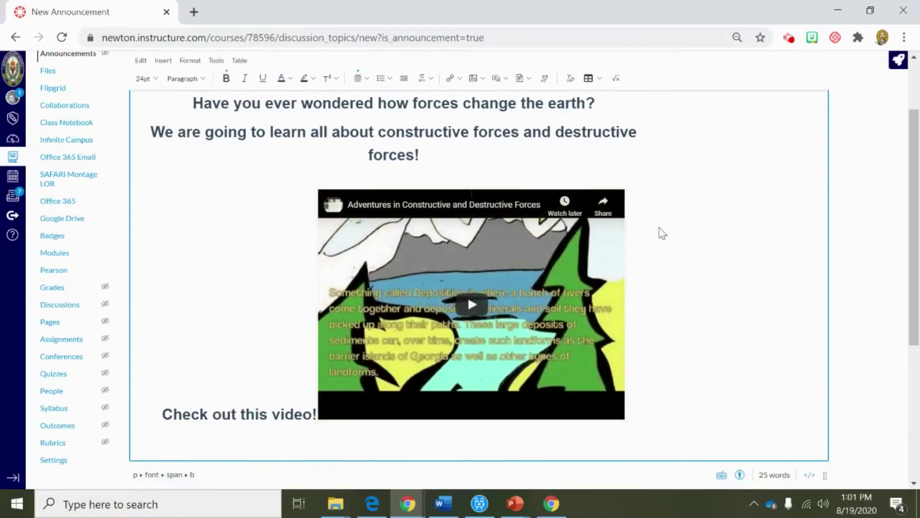
pyautogui.scroll(-2, 716, 187)
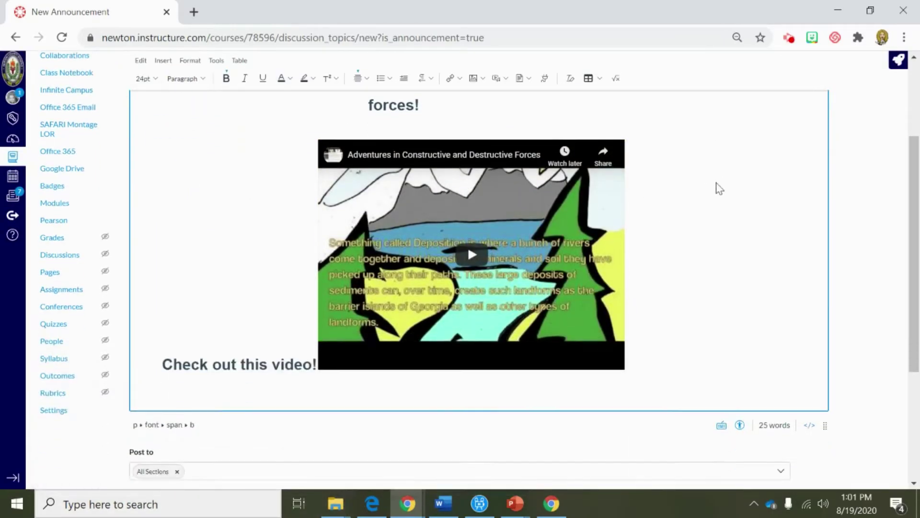
# Move the line "Check out this video!" from beside the embedded video to a new line between the text and the video.
pyautogui.scroll(3, 718, 188)
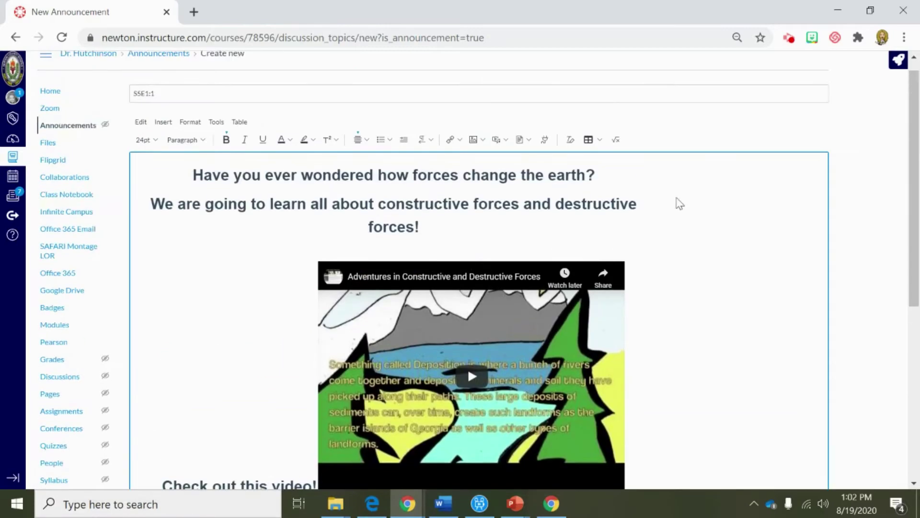
pyautogui.click(387, 249)
pyautogui.press('Return')
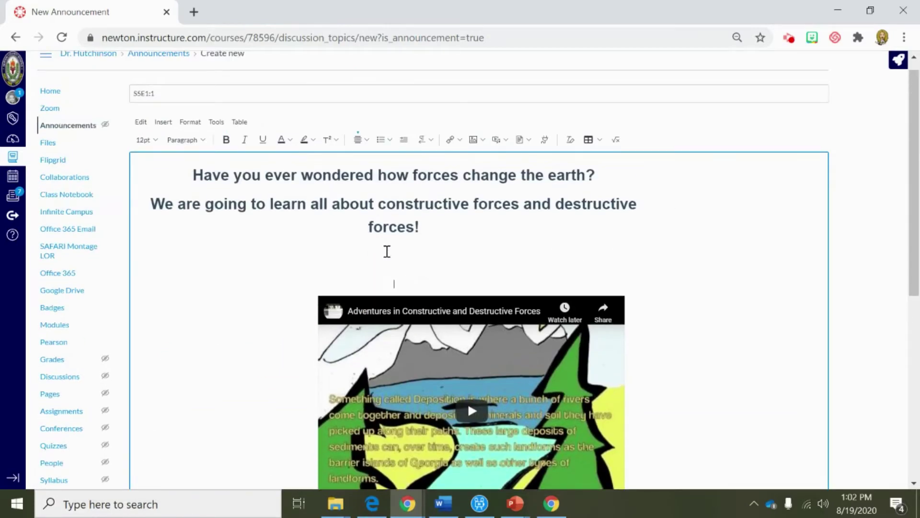
pyautogui.scroll(-7, 387, 250)
pyautogui.moveTo(163, 169); pyautogui.dragTo(284, 170)
pyautogui.hotkey('ctrl', 'c')
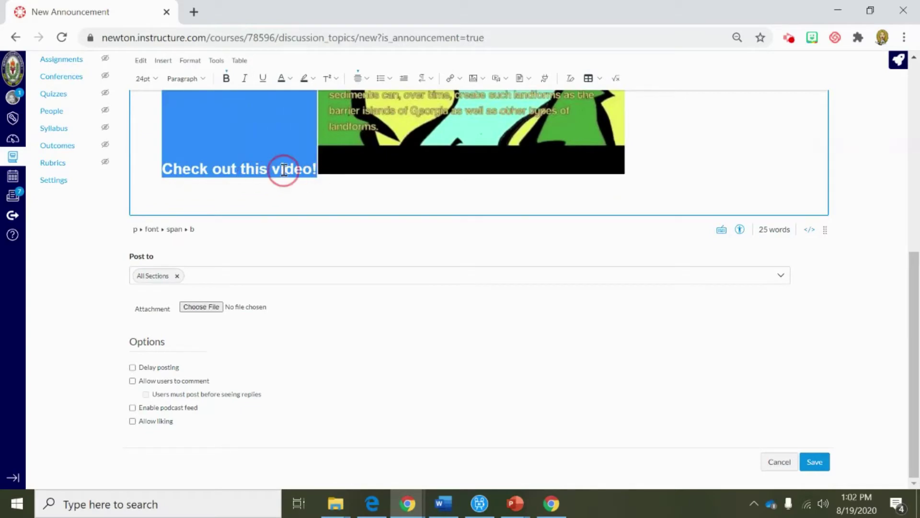
pyautogui.rightClick(284, 170)
pyautogui.click(312, 205)
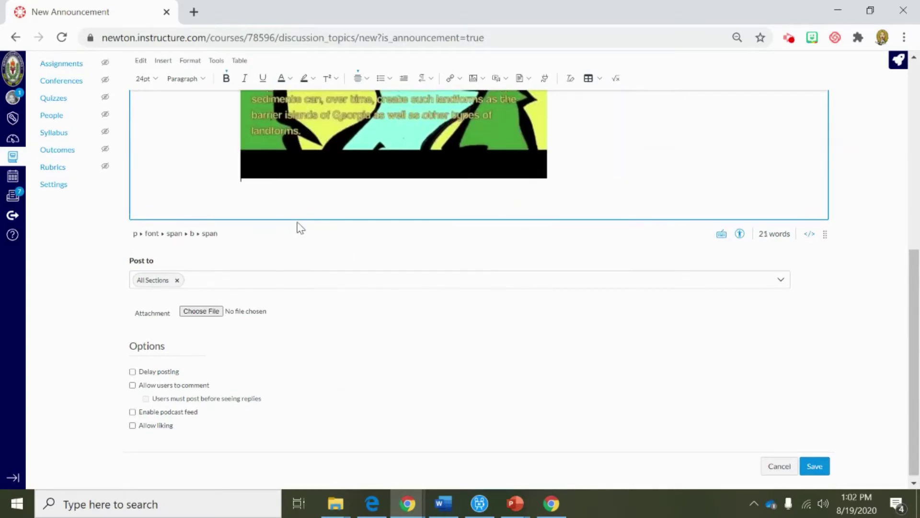
pyautogui.scroll(6, 301, 227)
pyautogui.click(354, 205)
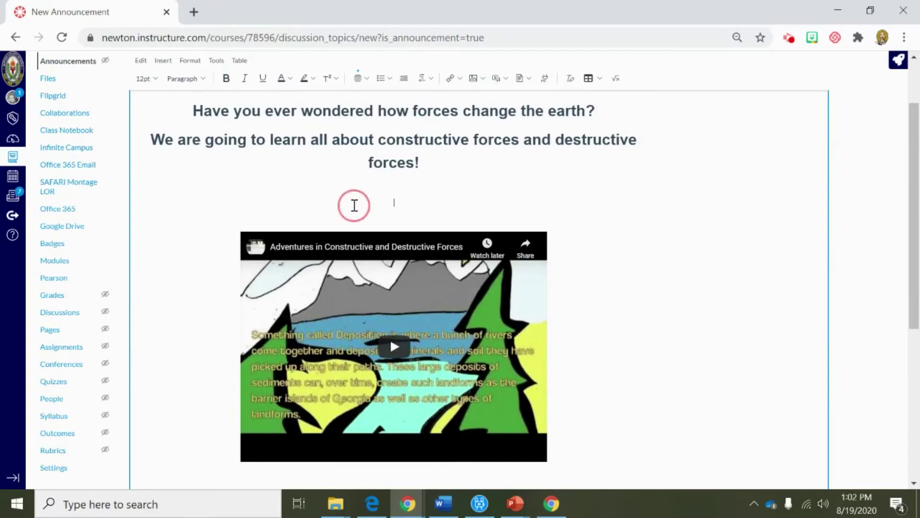
pyautogui.rightClick(354, 205)
pyautogui.click(394, 318)
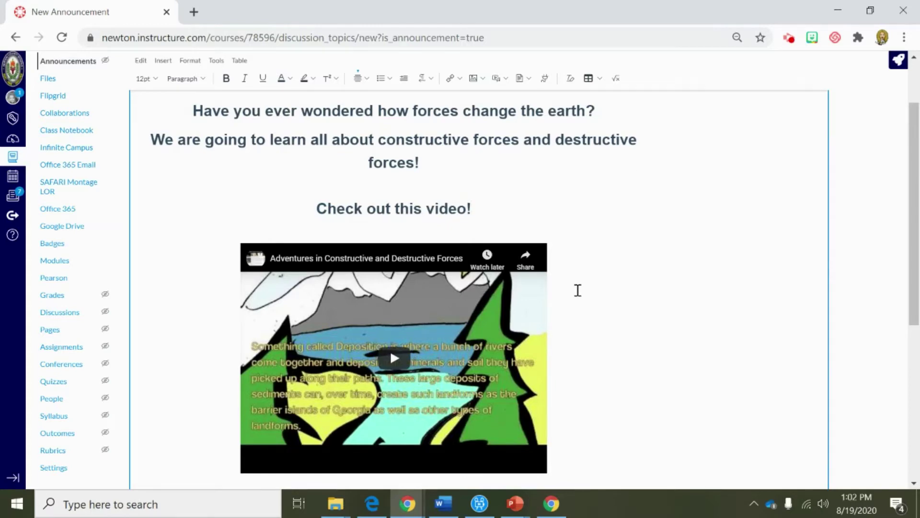
# Insert an empty line between "Check out this video!" and the embedded video.
pyautogui.scroll(-3, 578, 290)
pyautogui.scroll(3, 577, 290)
pyautogui.press('Return')
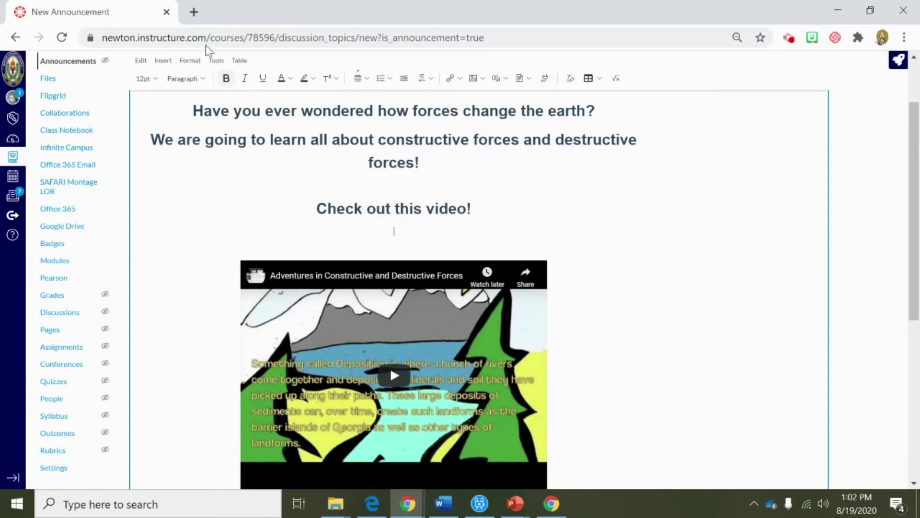
# Search Google Images for "down arrow gif" in a new browser tab.
pyautogui.click(193, 12)
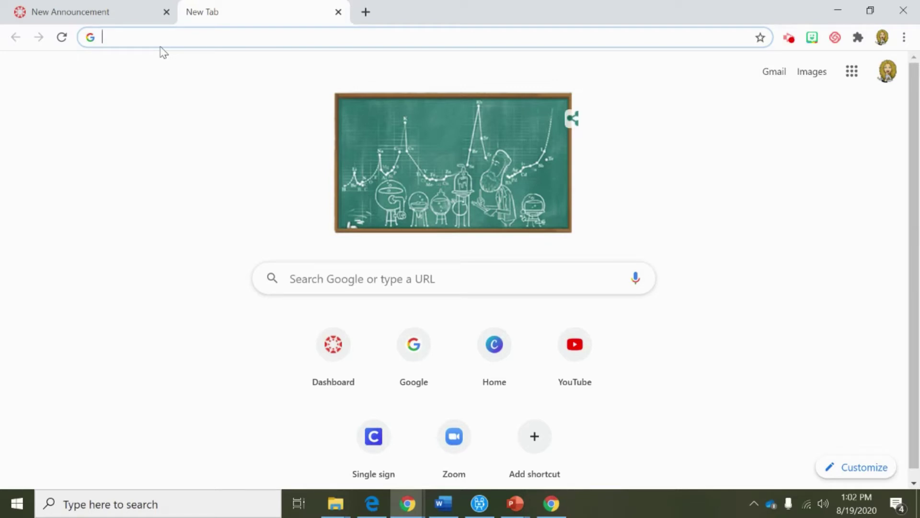
pyautogui.write('down arrow gif')
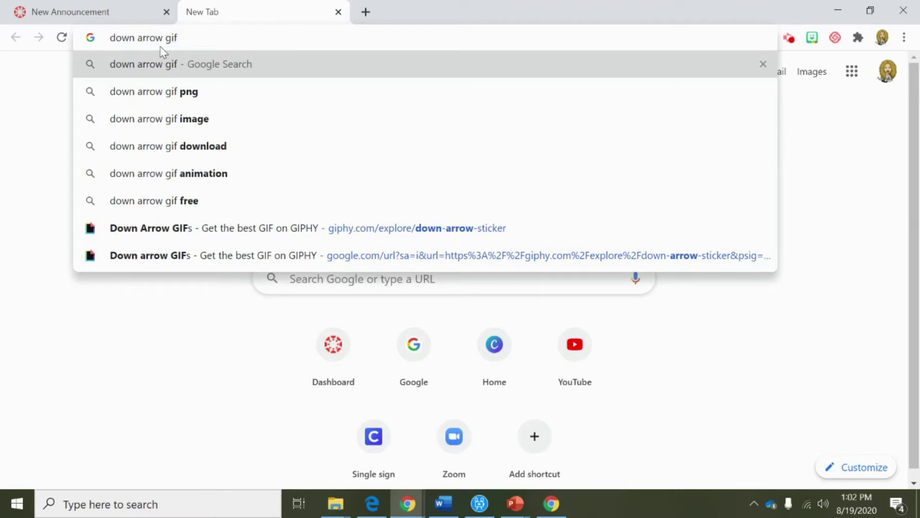
pyautogui.press('Return')
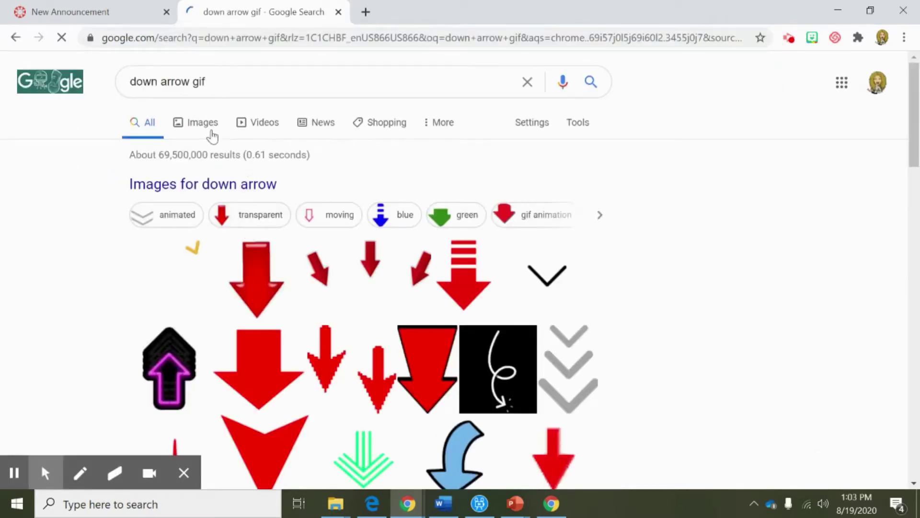
pyautogui.click(206, 129)
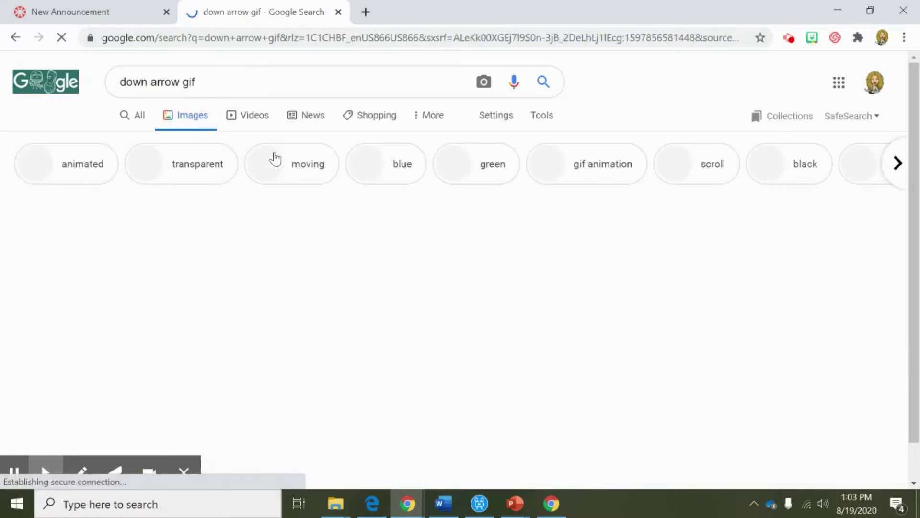
# Copy the image of the curved blue down arrow from the Giphy result "Arrow Go Sticker by A is for Ai".
pyautogui.scroll(-6, 550, 259)
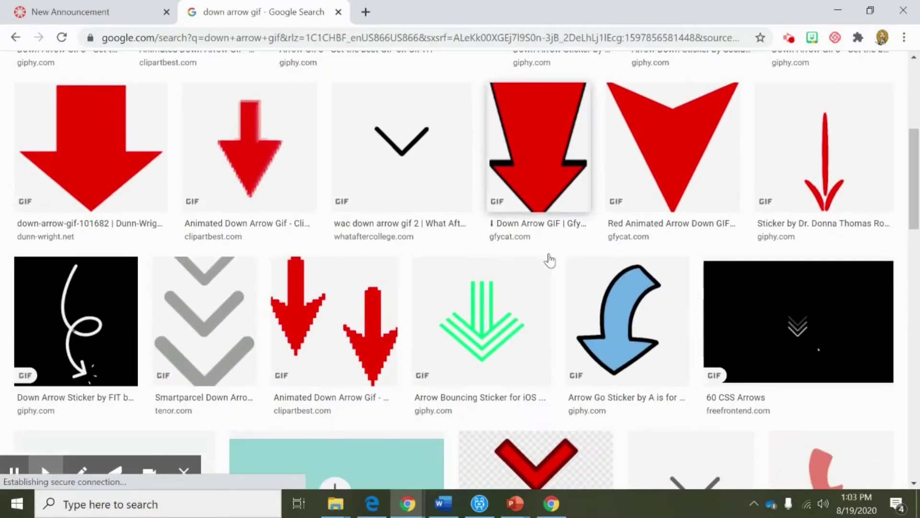
pyautogui.click(629, 317)
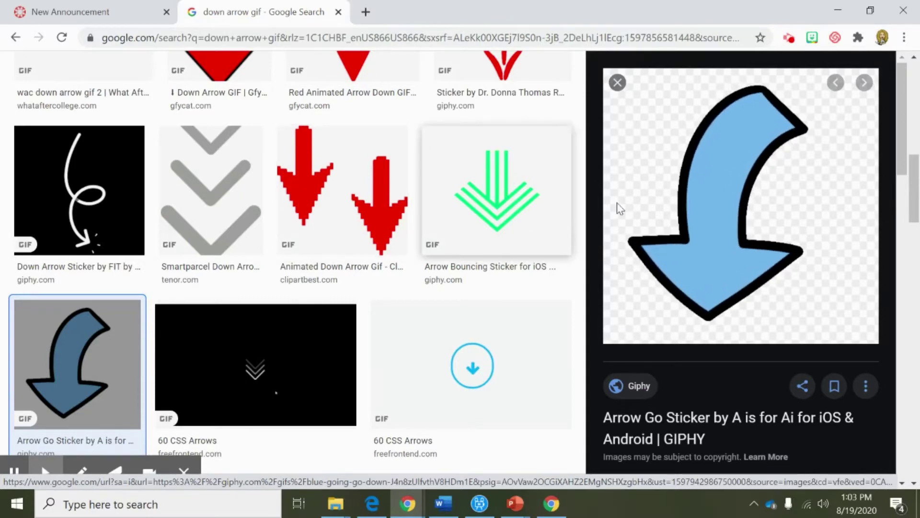
pyautogui.rightClick(666, 160)
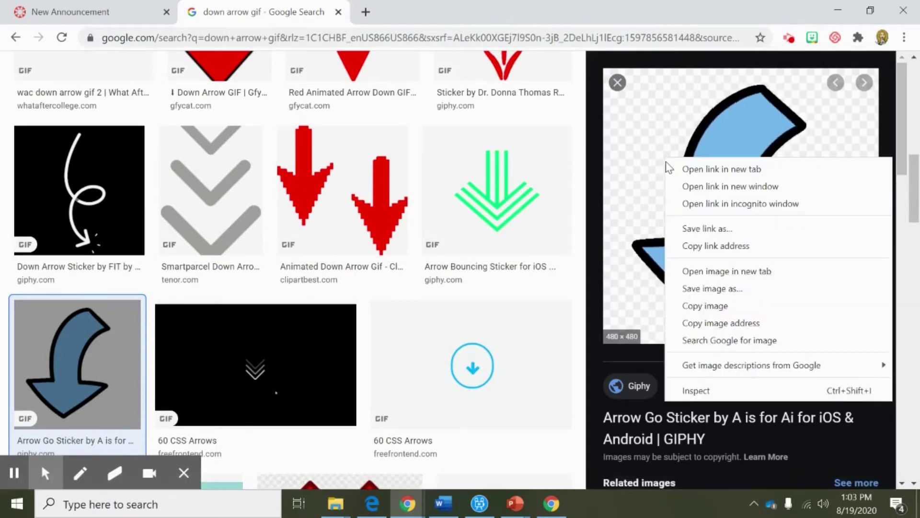
pyautogui.click(705, 306)
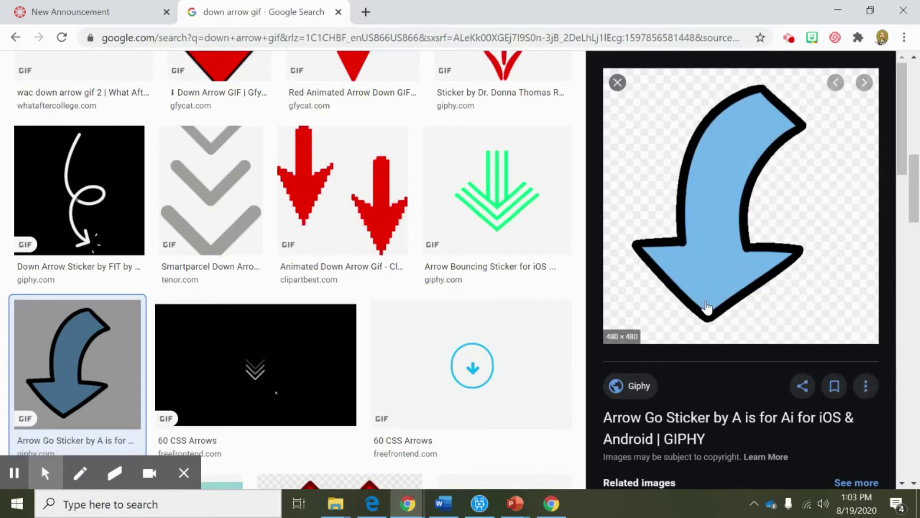
# Return to the announcement and paste the blue arrow on the empty line above the video.
pyautogui.click(104, 13)
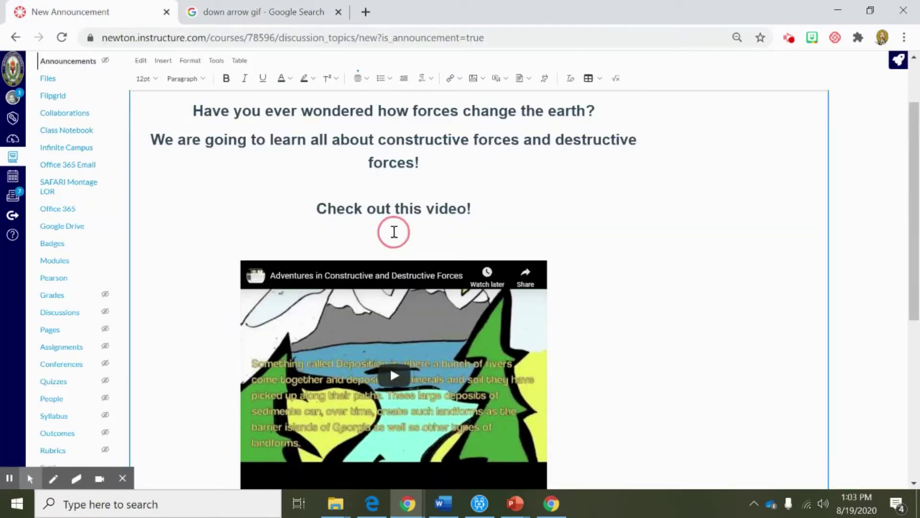
pyautogui.rightClick(394, 232)
pyautogui.click(460, 343)
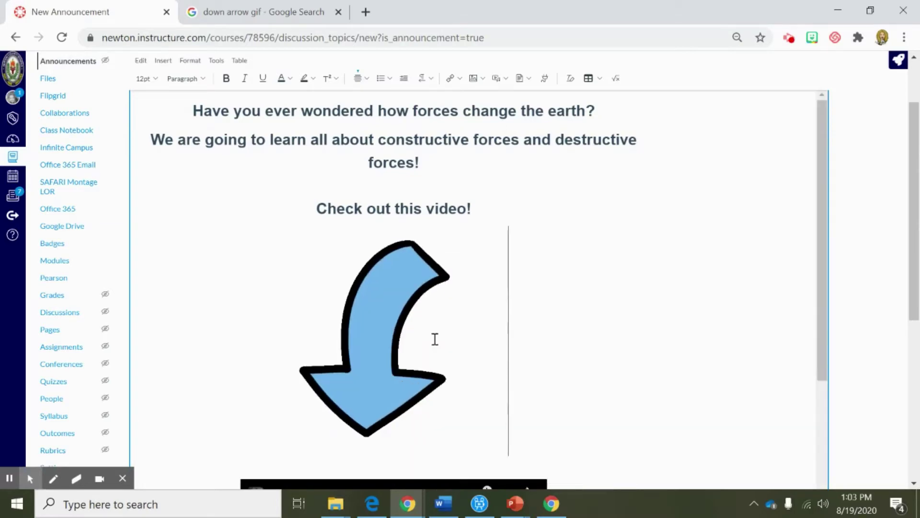
# Shrink the blue arrow image to about half its pasted size, keeping it between "Check out this video!" and the video.
pyautogui.click(370, 316)
pyautogui.click(292, 258)
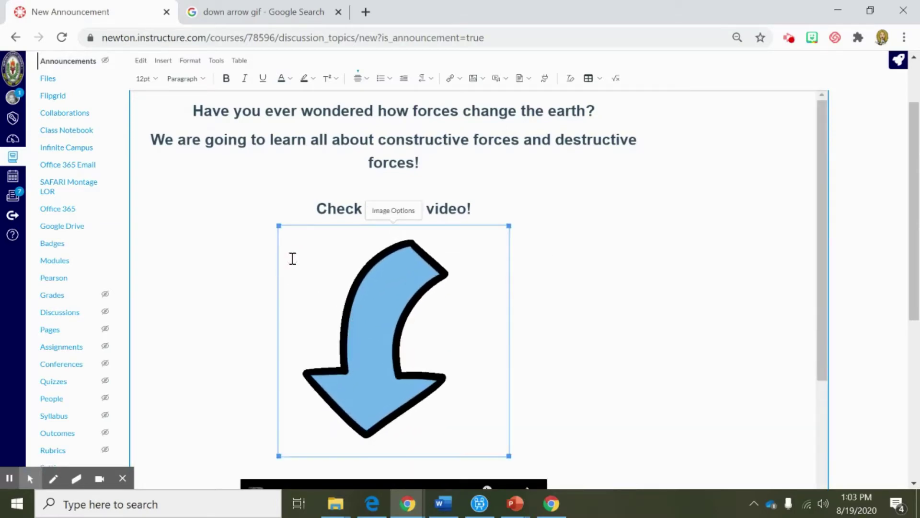
pyautogui.moveTo(278, 225); pyautogui.dragTo(409, 295)
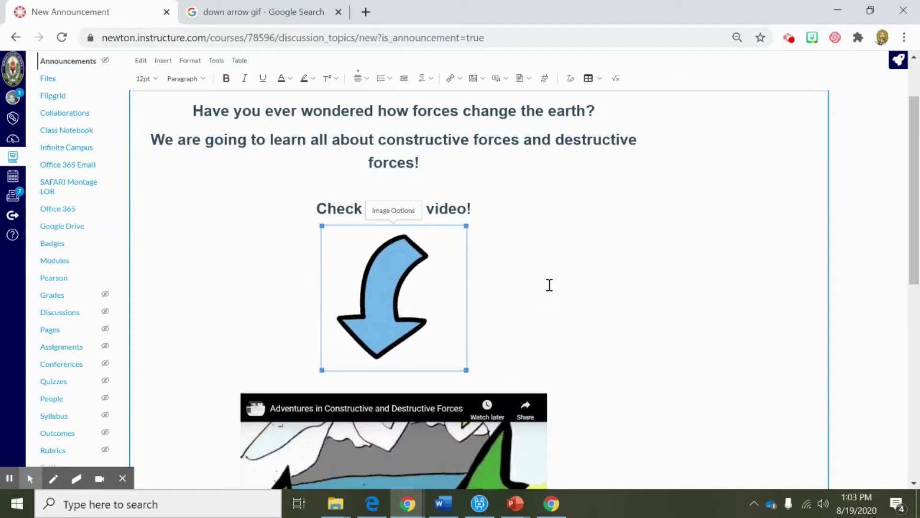
pyautogui.moveTo(465, 368); pyautogui.dragTo(438, 323)
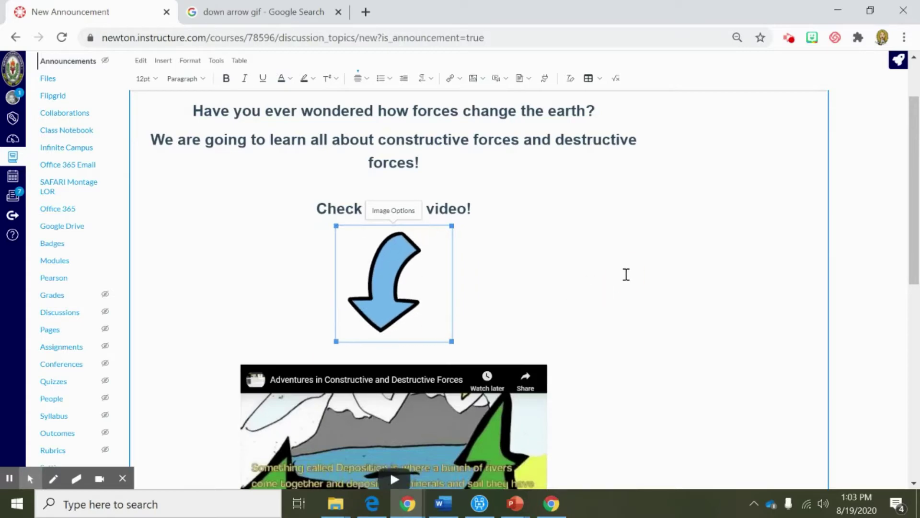
# Check the finished layout, save the announcement for all sections, and review the posted page.
pyautogui.scroll(-3, 659, 245)
pyautogui.scroll(-5, 665, 233)
pyautogui.scroll(9, 661, 232)
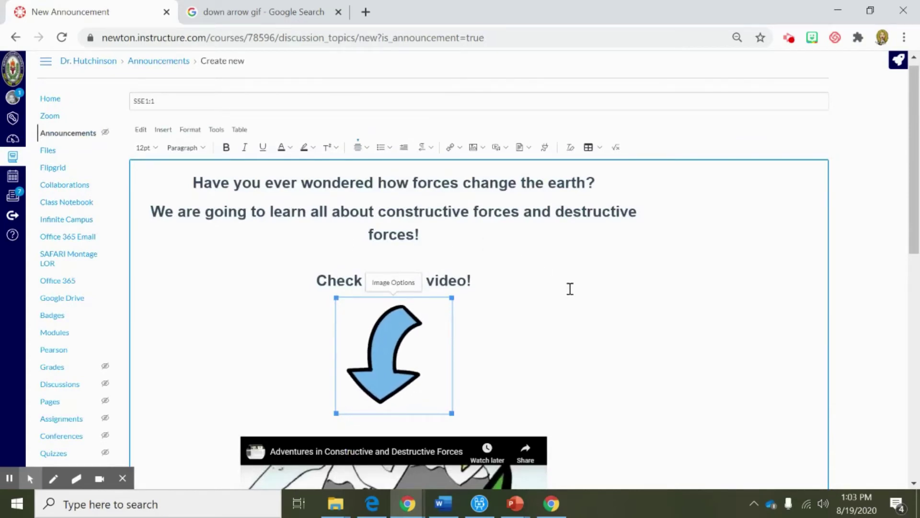
pyautogui.scroll(-7, 569, 289)
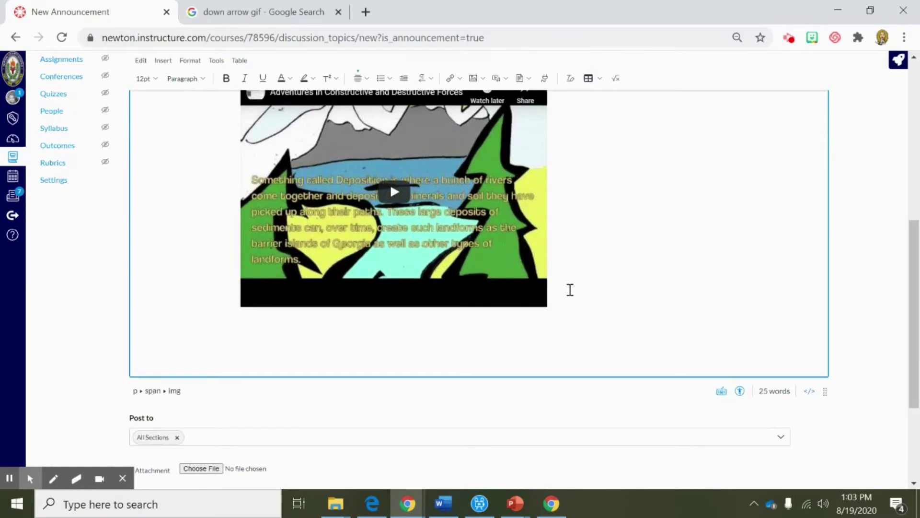
pyautogui.scroll(-3, 570, 290)
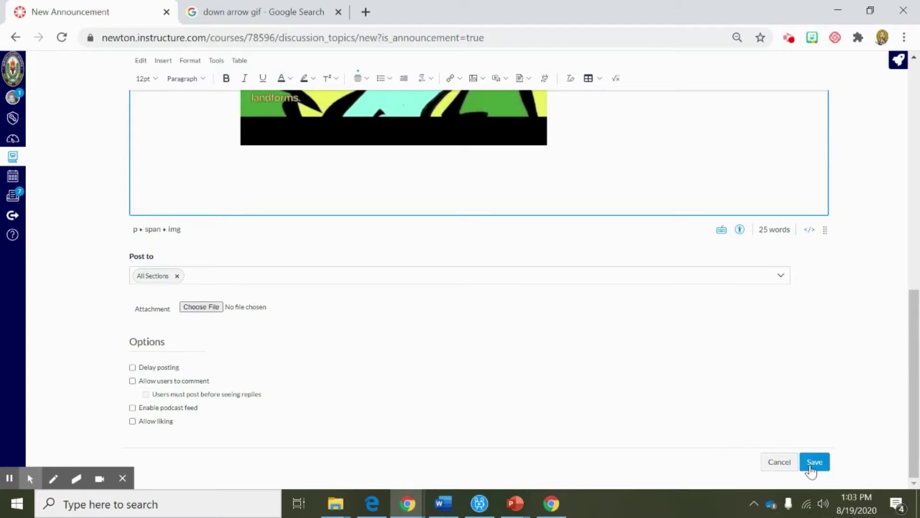
pyautogui.click(810, 465)
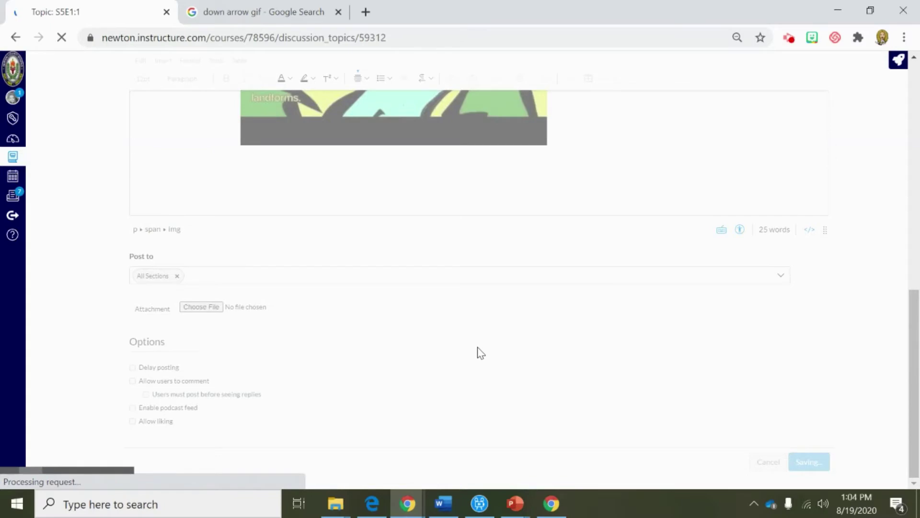
pyautogui.scroll(-3, 477, 347)
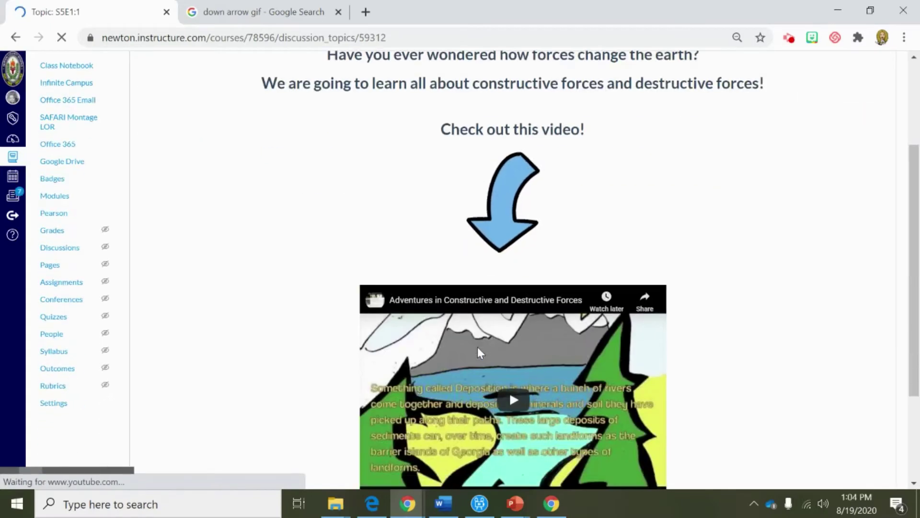
pyautogui.scroll(2, 477, 348)
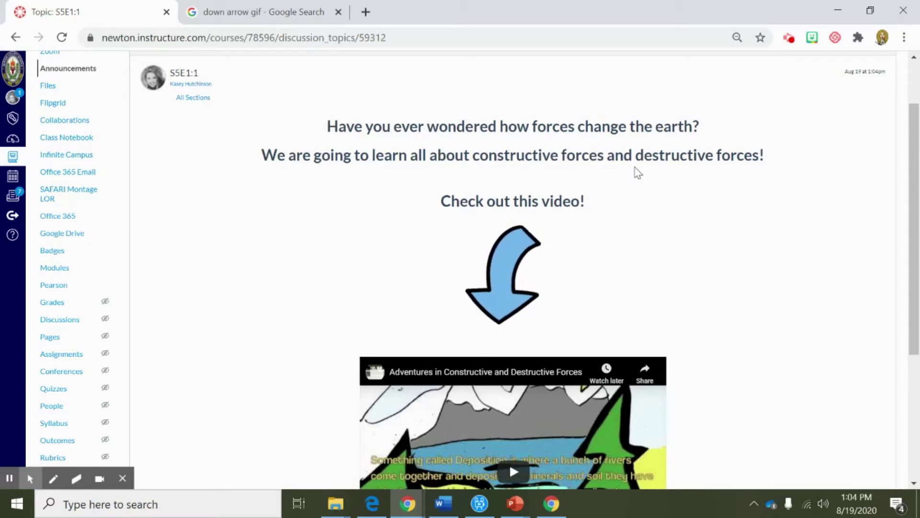
pyautogui.scroll(2, 637, 173)
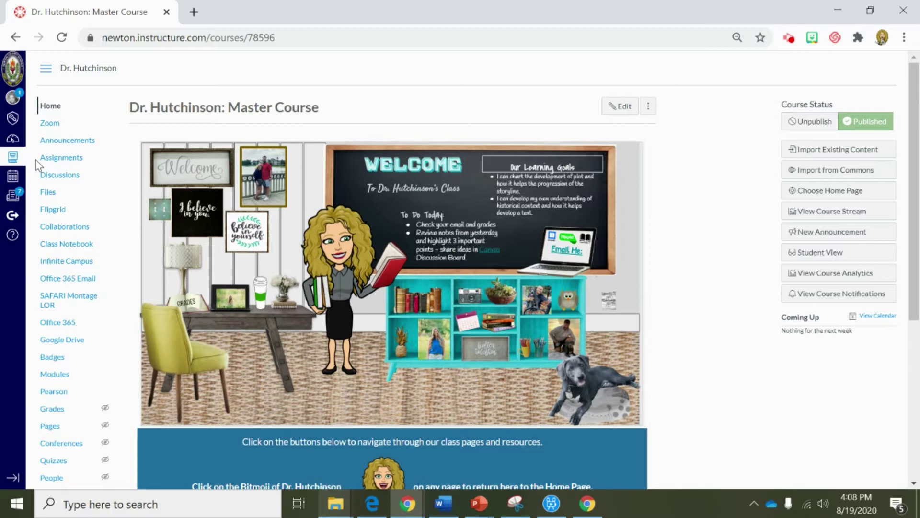
# Create a new assignment in the course and name it "Constructive and Destructive Forces".
pyautogui.click(69, 163)
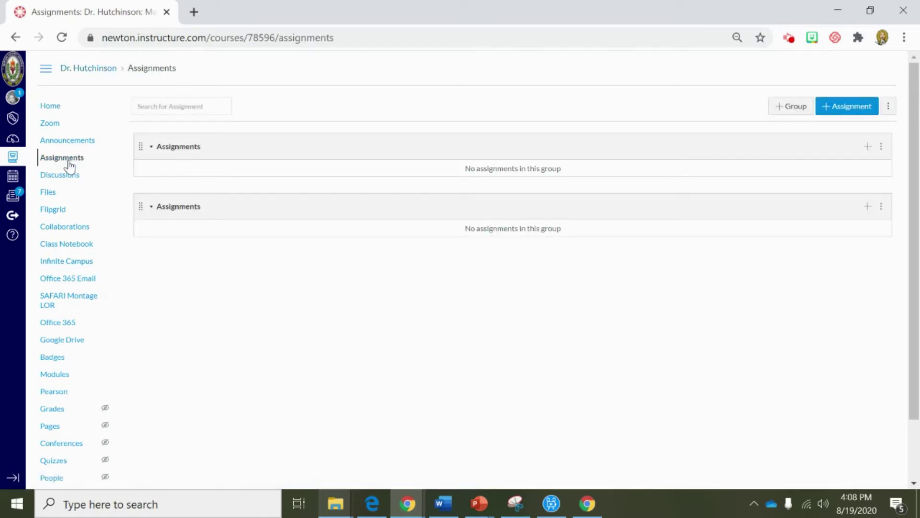
pyautogui.click(846, 110)
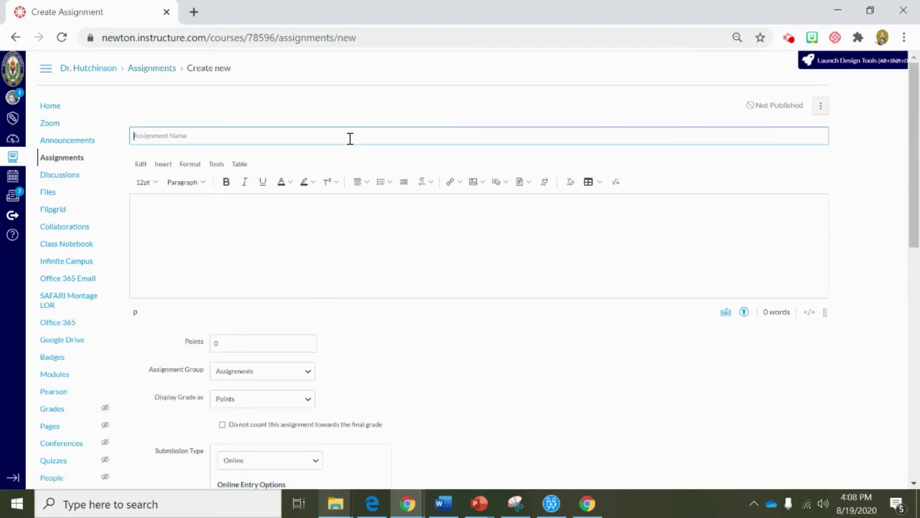
pyautogui.write('Const')
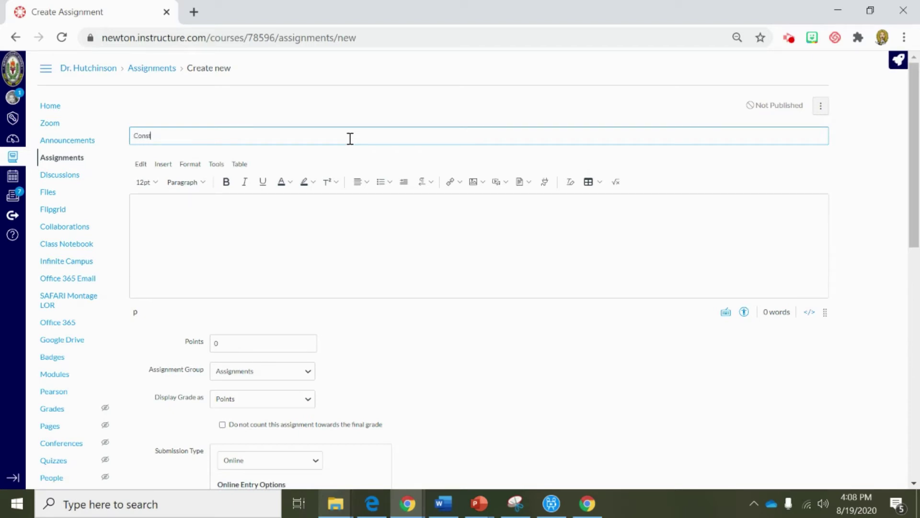
pyautogui.write('ructive and Destructive Forces')
# Paste the prepared student instructions for copying, renaming, completing and submitting the document into the assignment description.
pyautogui.click(155, 218)
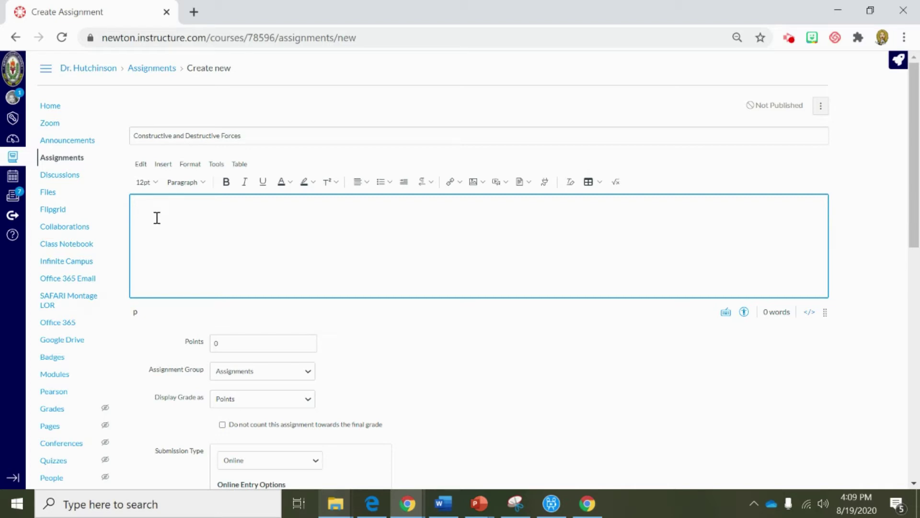
pyautogui.rightClick(151, 208)
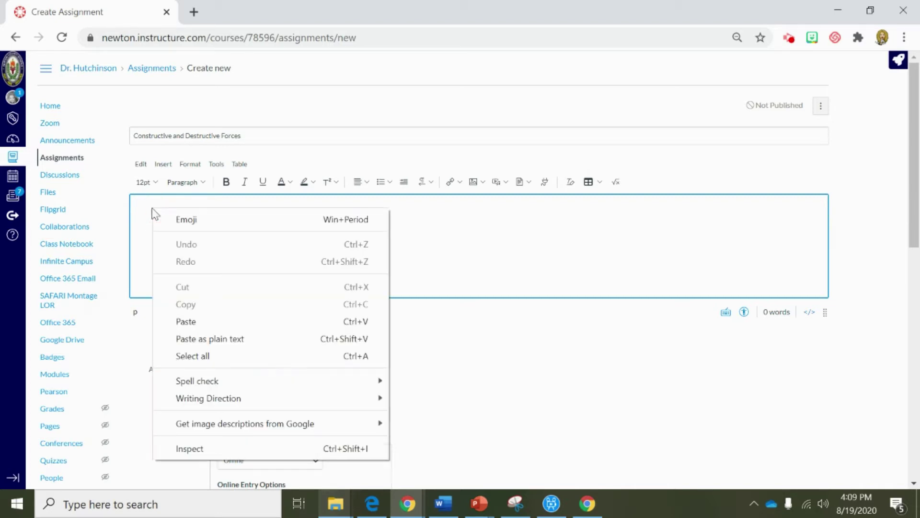
pyautogui.click(201, 319)
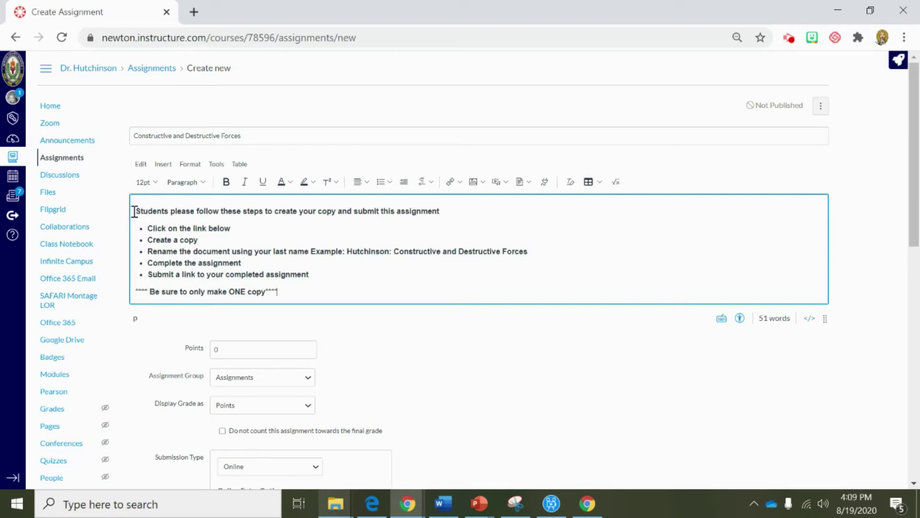
# Set all the pasted student instructions in the assignment description to 18pt.
pyautogui.moveTo(135, 211); pyautogui.dragTo(302, 291)
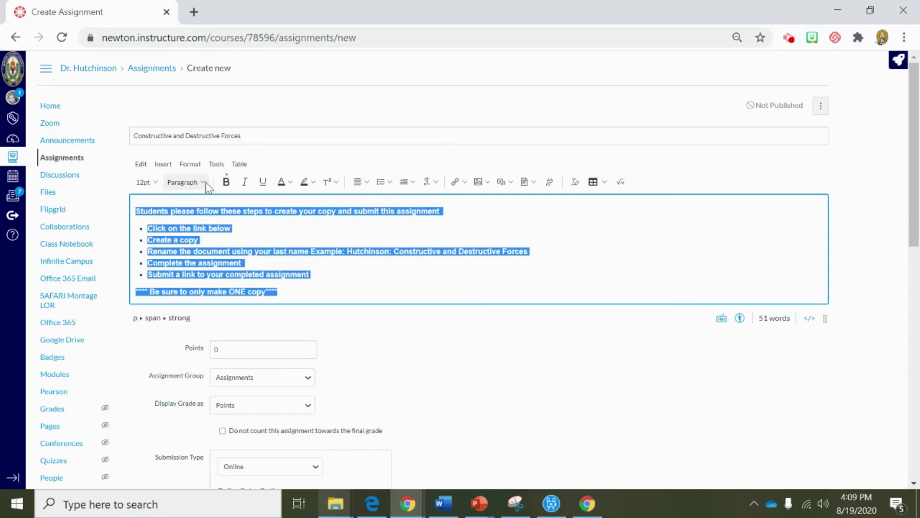
pyautogui.click(155, 182)
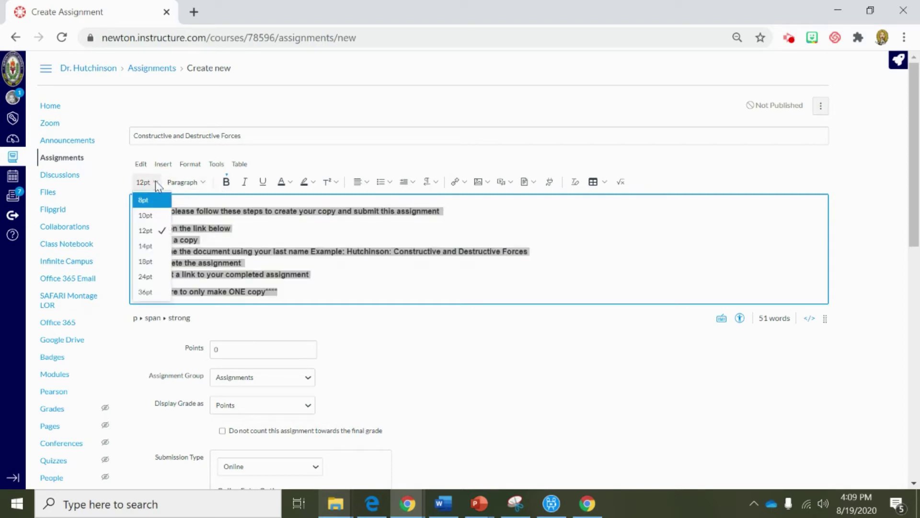
pyautogui.click(161, 262)
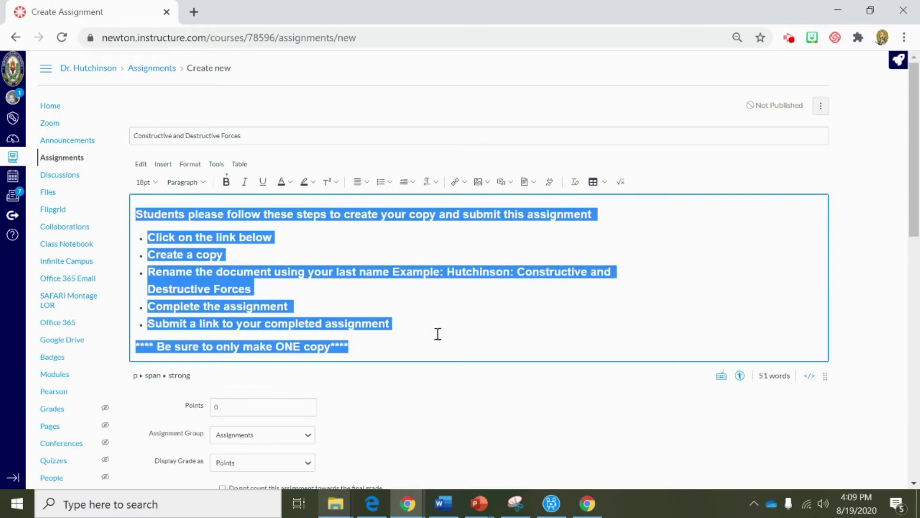
pyautogui.click(544, 344)
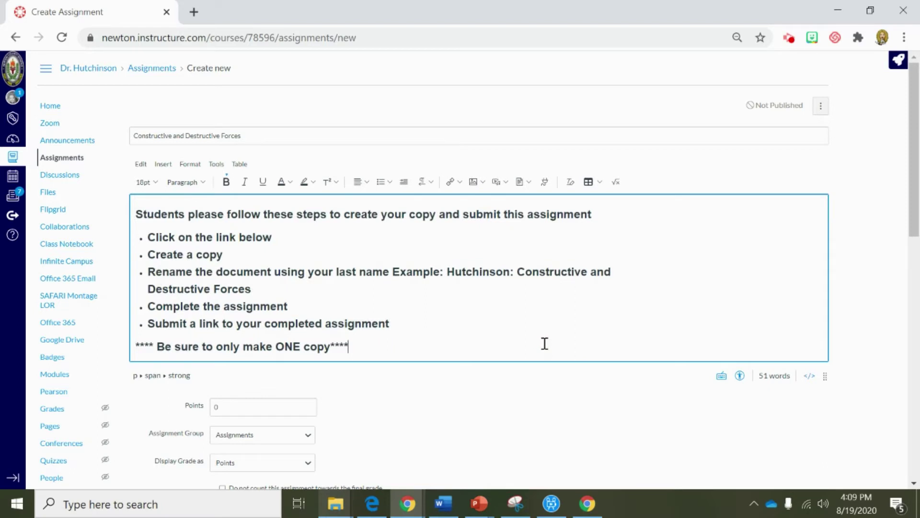
# Color the opening "Students please follow these steps" sentence red and the five bulleted steps blue.
pyautogui.moveTo(136, 214); pyautogui.dragTo(592, 216)
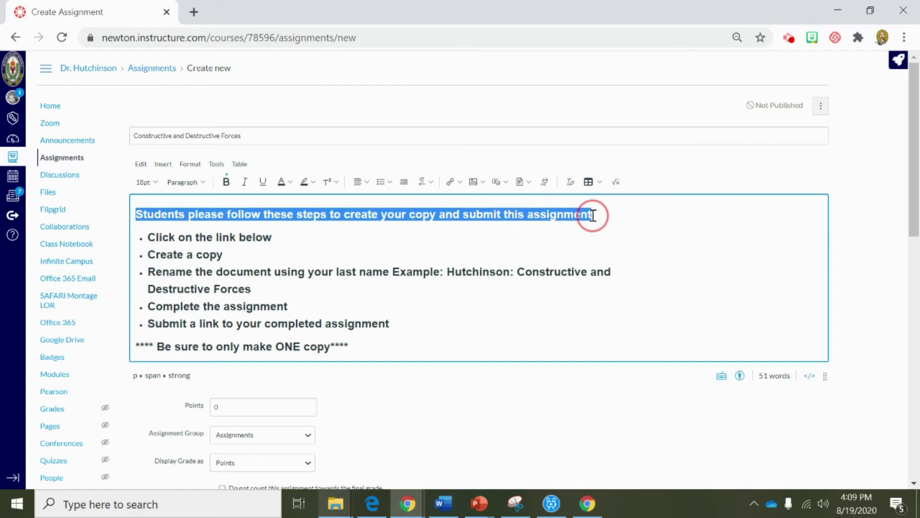
pyautogui.click(291, 183)
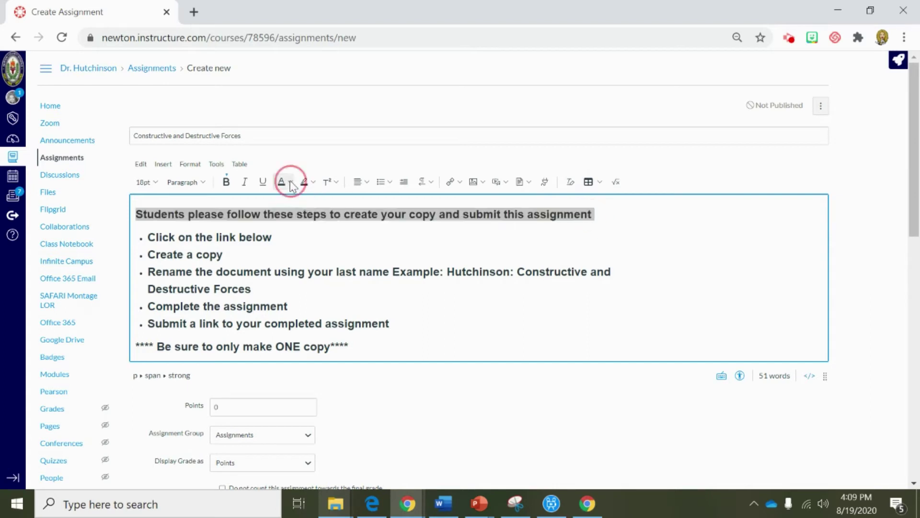
pyautogui.click(309, 214)
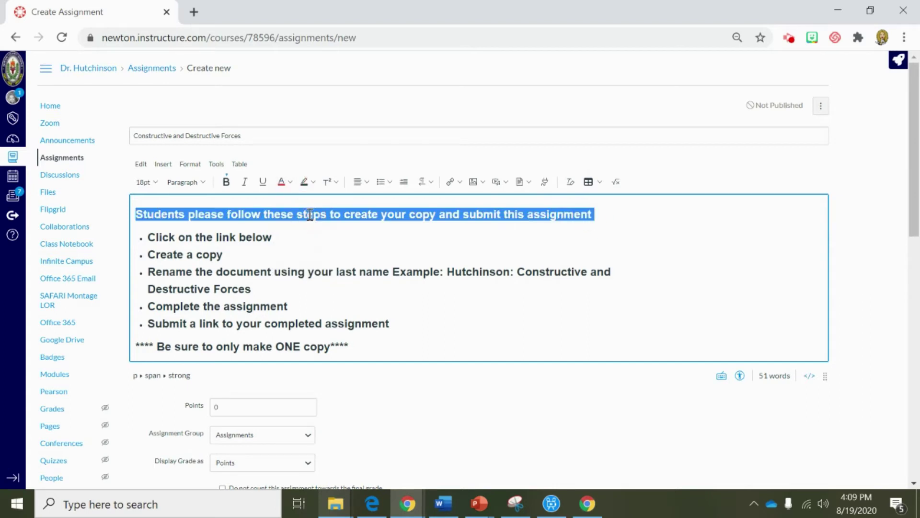
pyautogui.click(150, 236)
pyautogui.moveTo(150, 237); pyautogui.dragTo(411, 329)
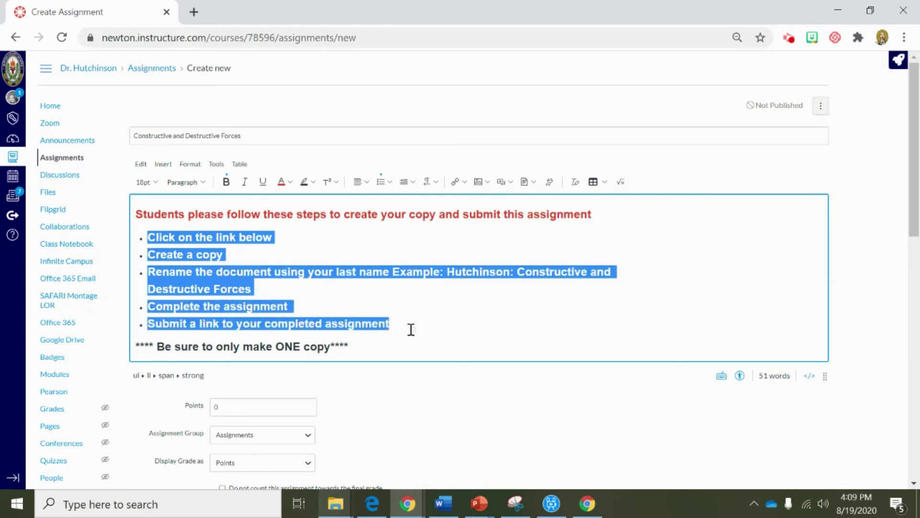
pyautogui.click(289, 182)
pyautogui.click(337, 226)
# Color the "Be sure to only make ONE copy" reminder green and add an empty line below it.
pyautogui.scroll(-1, 365, 345)
pyautogui.moveTo(351, 277); pyautogui.dragTo(123, 269)
pyautogui.click(290, 110)
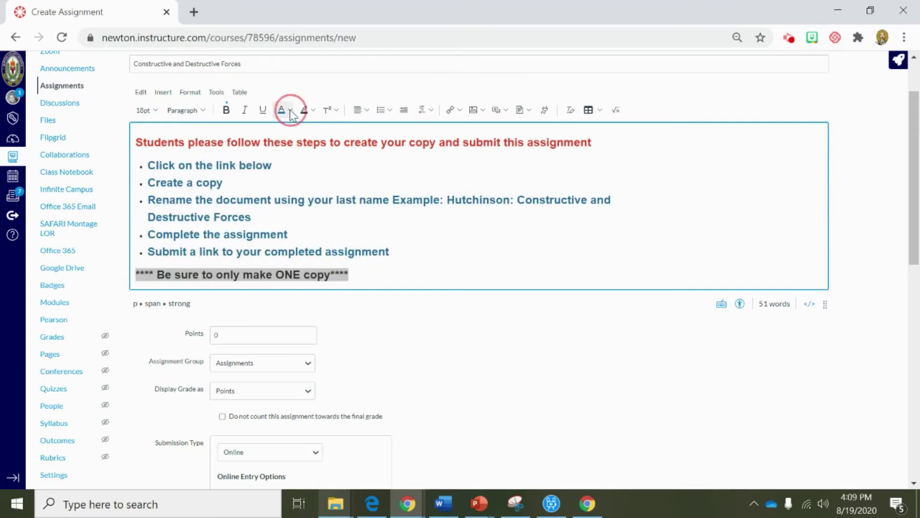
pyautogui.click(279, 155)
pyautogui.click(463, 254)
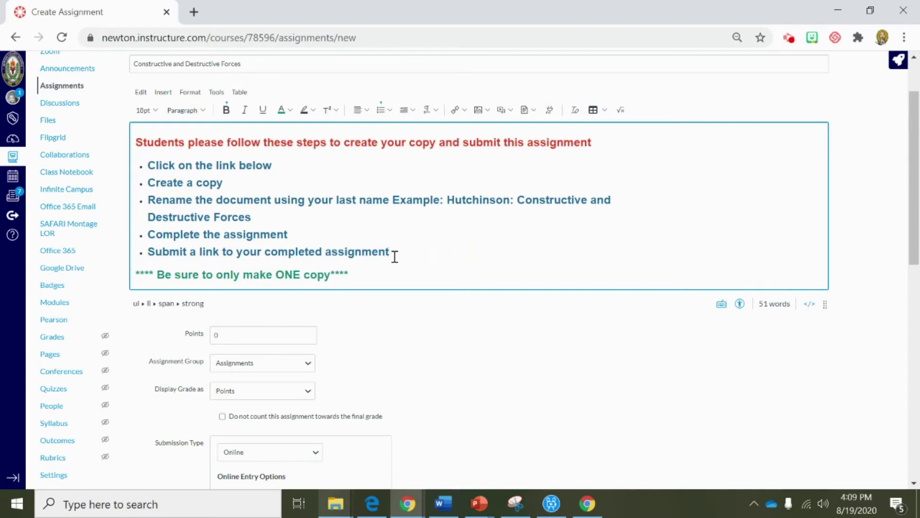
pyautogui.click(367, 278)
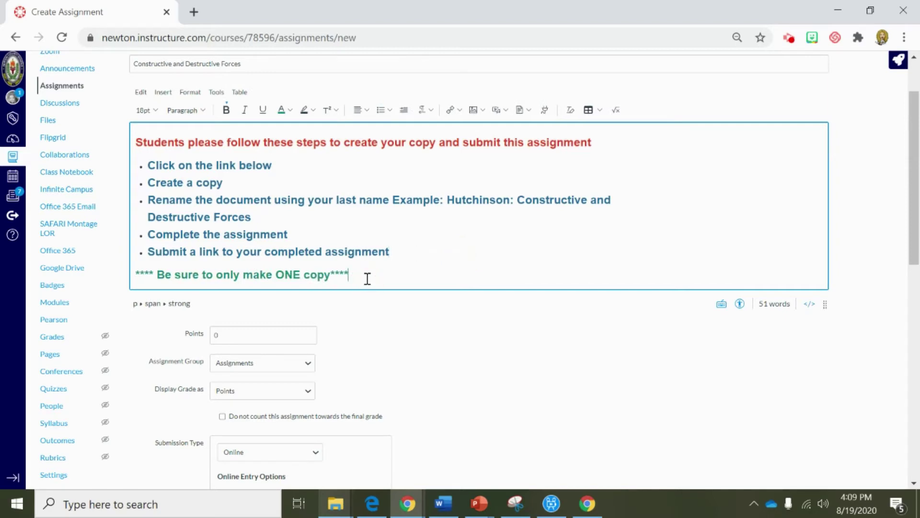
pyautogui.press('Return')
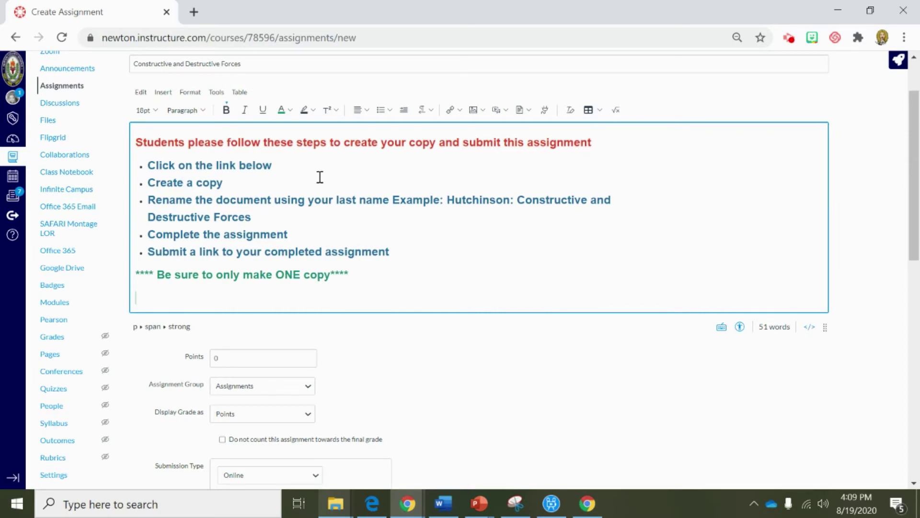
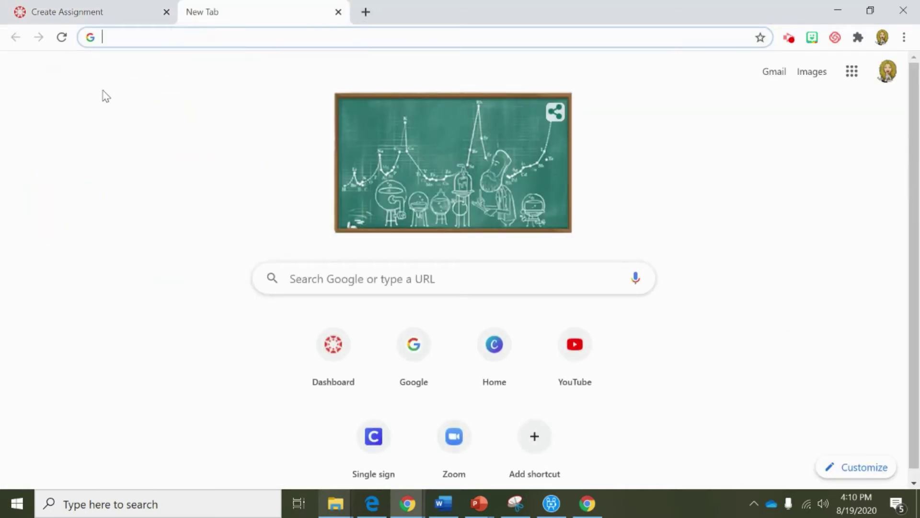
# In a new browser tab, switch Google to the school account and open Google Docs.
pyautogui.click(888, 72)
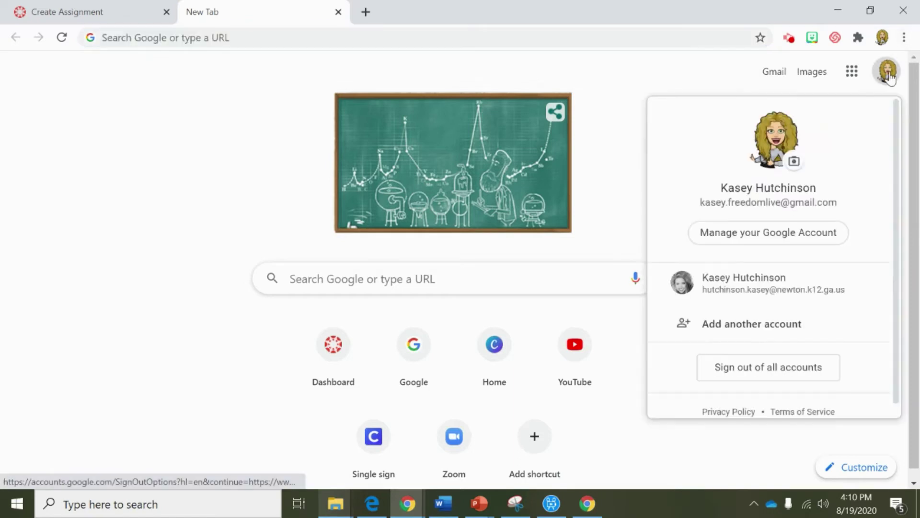
pyautogui.click(794, 292)
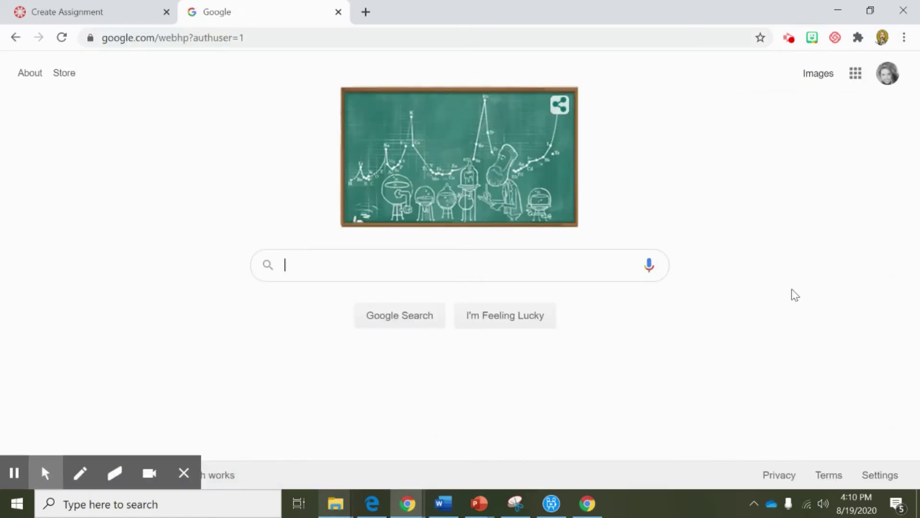
pyautogui.click(855, 78)
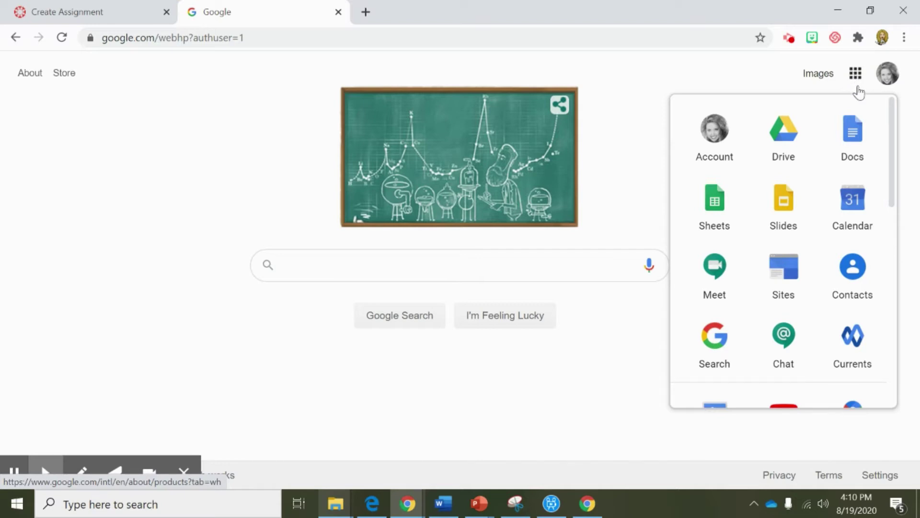
pyautogui.click(852, 137)
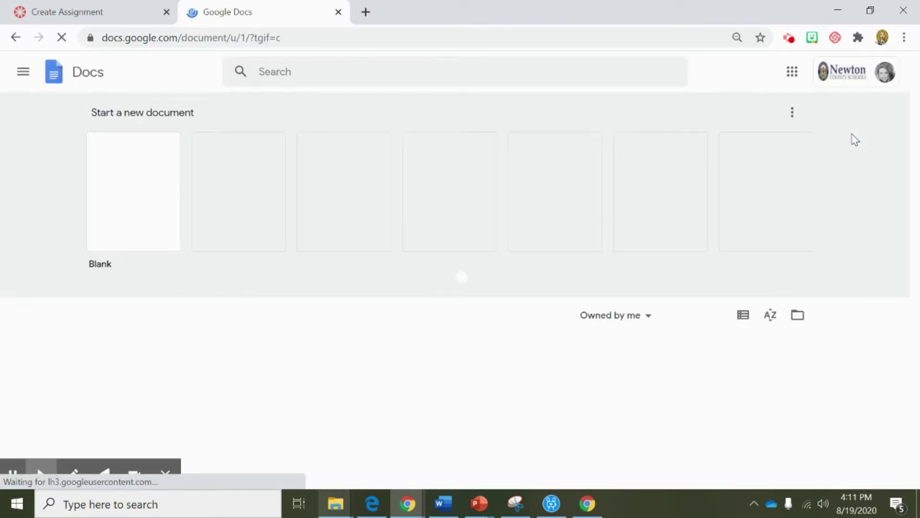
# Open the "Constructive and Destructive Forces" Word file for editing in Google Docs and look through the worksheet.
pyautogui.scroll(-2, 226, 242)
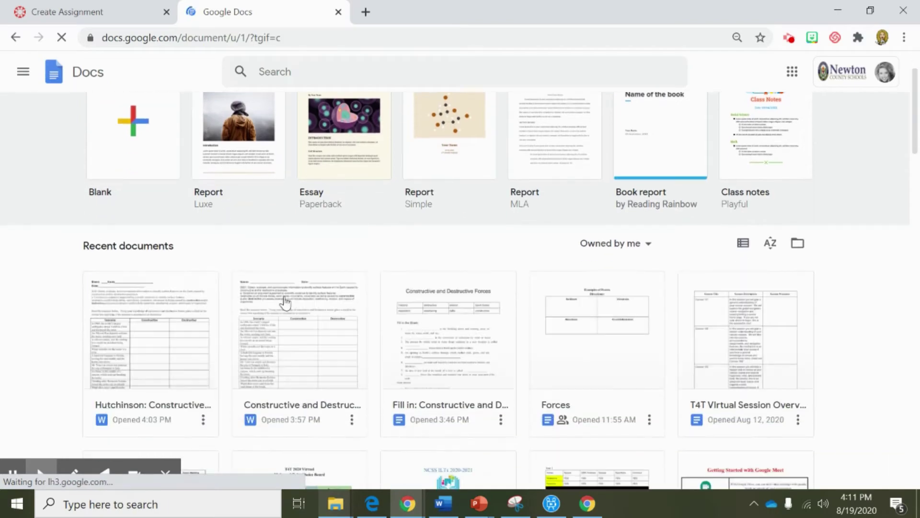
pyautogui.click(297, 334)
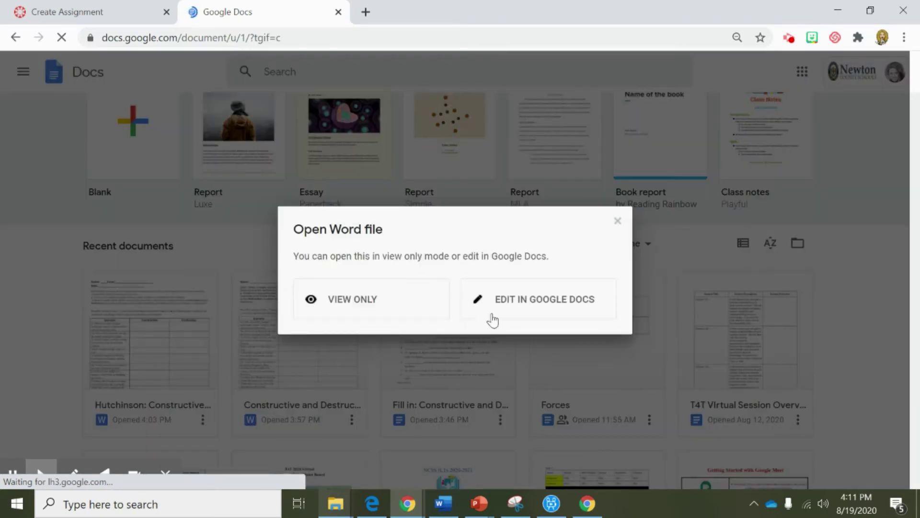
pyautogui.click(557, 310)
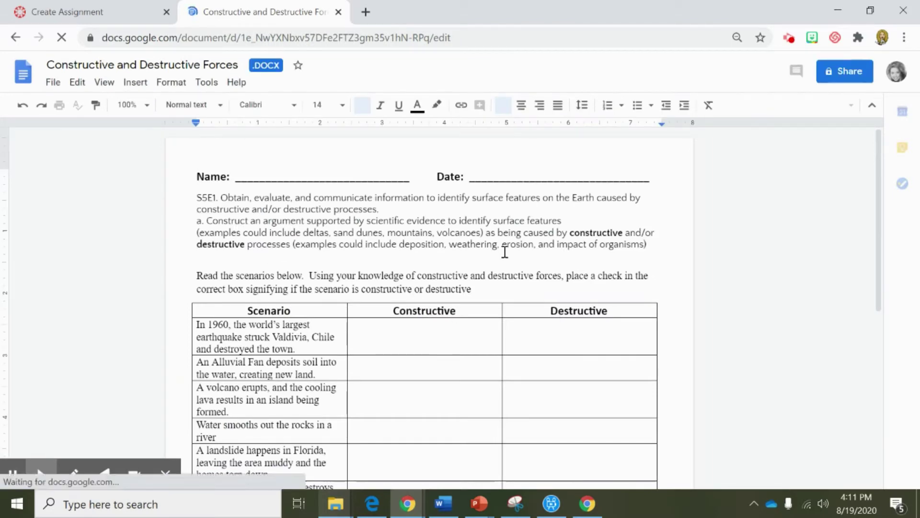
pyautogui.scroll(-2, 506, 244)
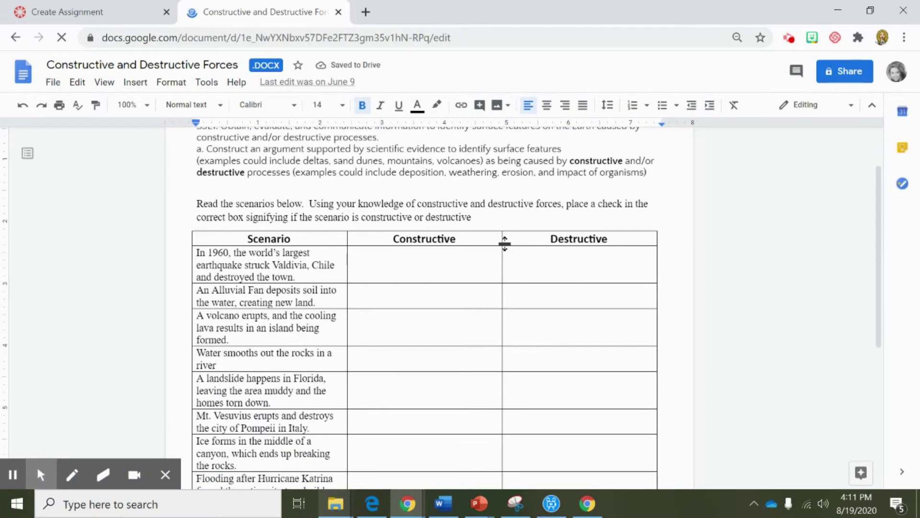
pyautogui.scroll(-4, 506, 244)
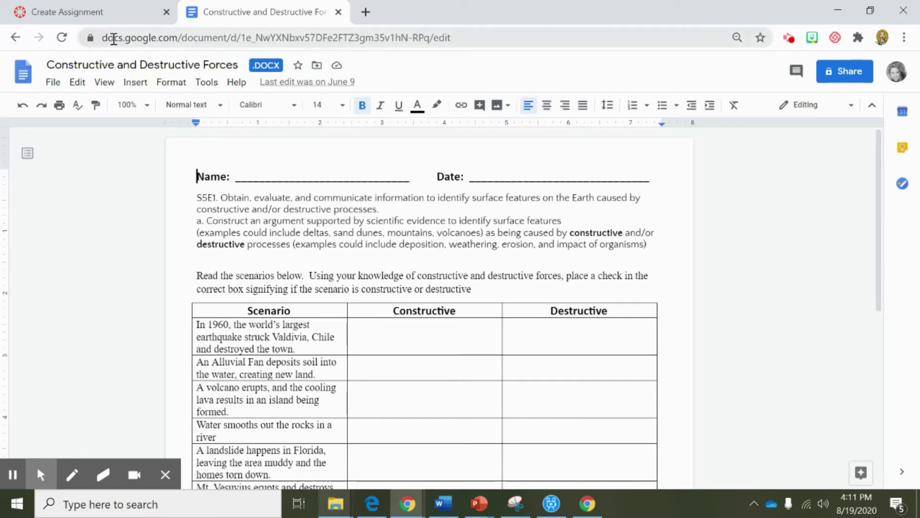
# Replace "edit" at the end of the document's web address with "copy" and copy the full address.
pyautogui.doubleClick(435, 41)
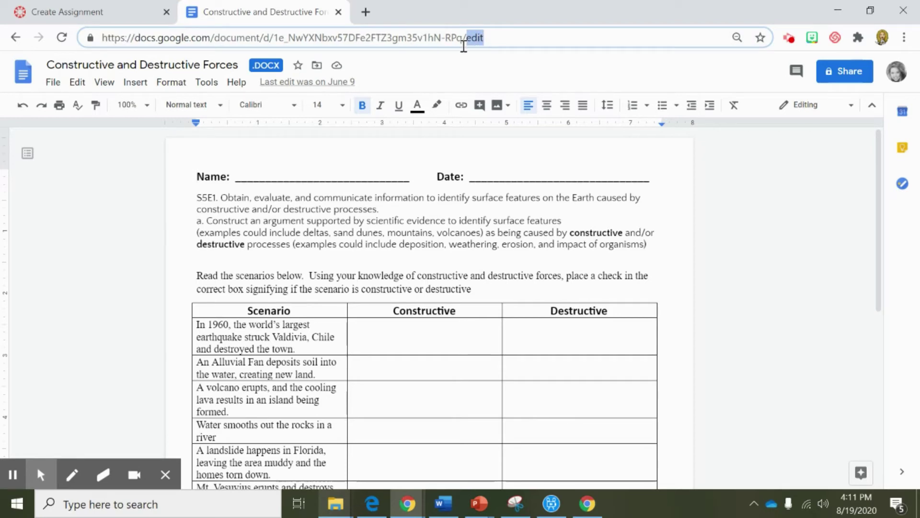
pyautogui.write('copy')
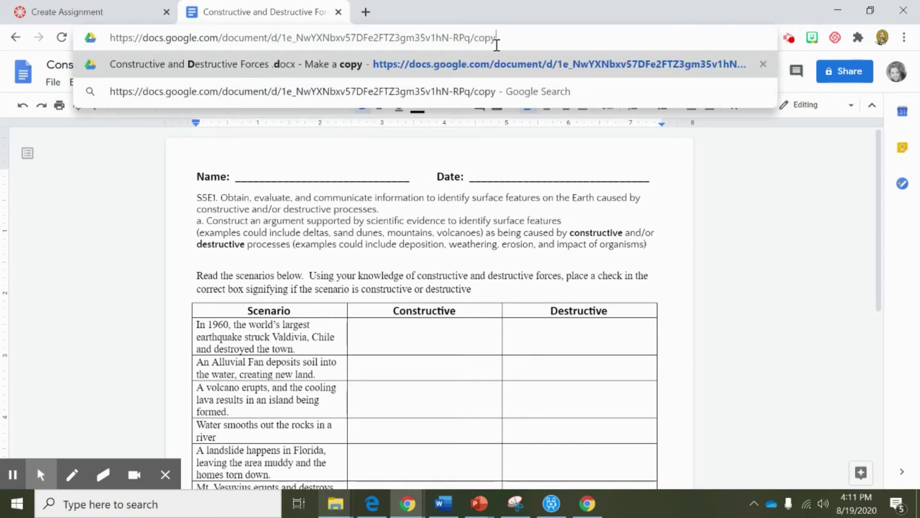
pyautogui.moveTo(504, 37); pyautogui.dragTo(109, 44)
pyautogui.rightClick(143, 41)
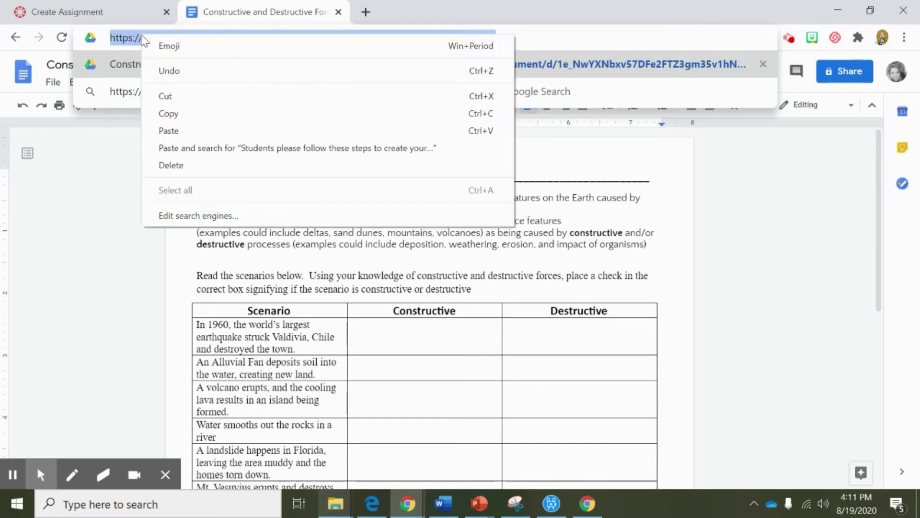
pyautogui.click(175, 115)
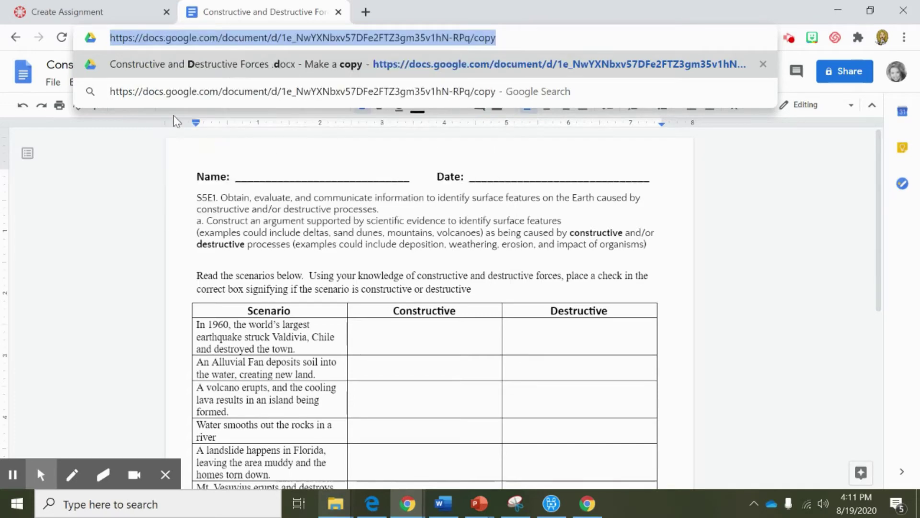
# Back in the Canvas assignment, paste the make-a-copy link below the green reminder and add two empty lines after it.
pyautogui.click(76, 14)
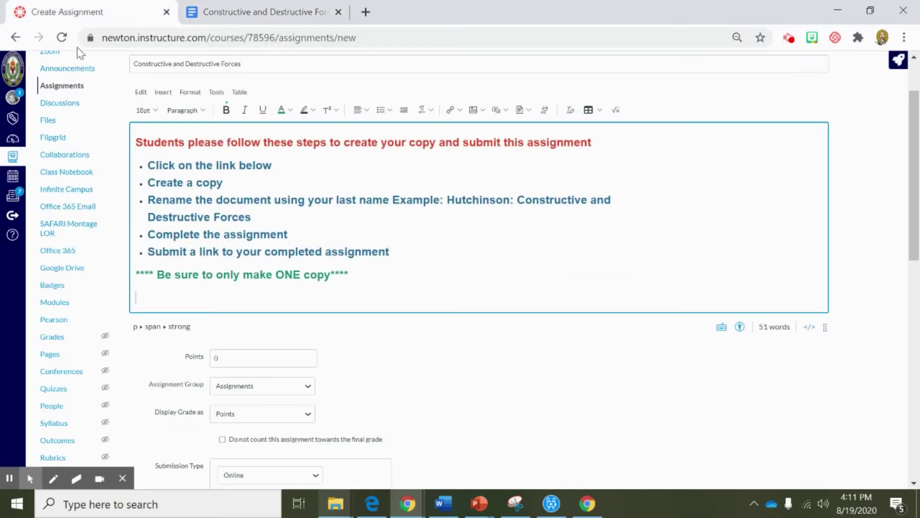
pyautogui.rightClick(140, 293)
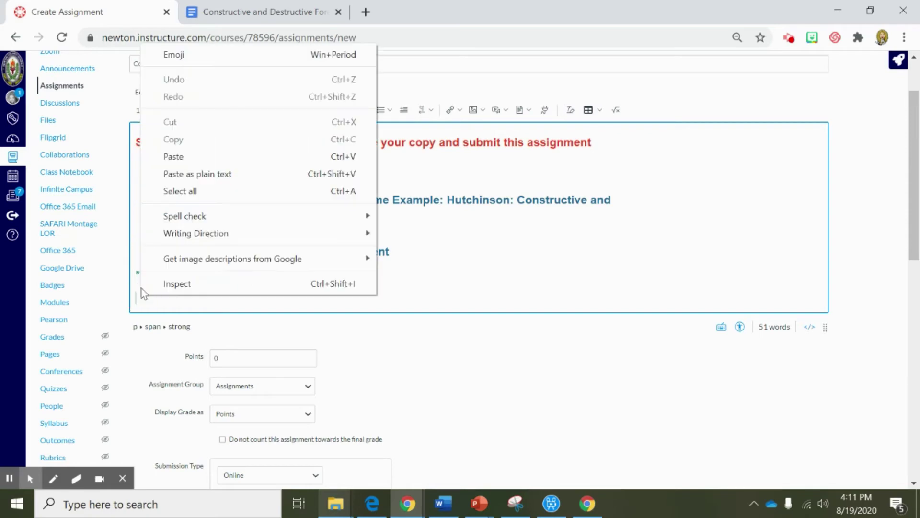
pyautogui.click(190, 157)
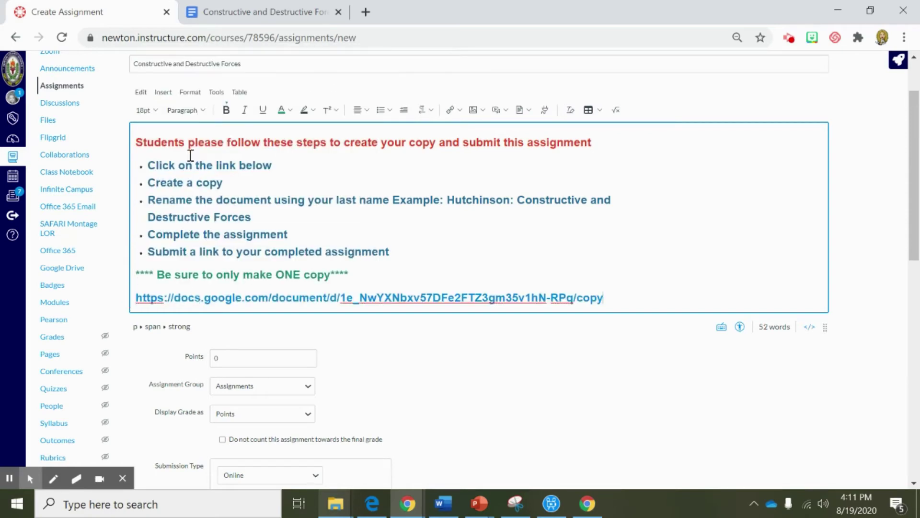
pyautogui.press('Return')
pyautogui.press('Return')
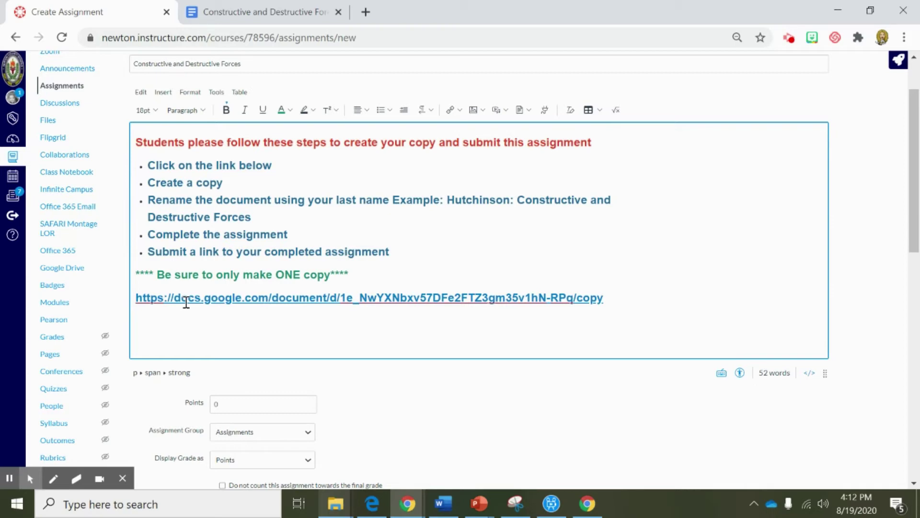
# Search Google Images for "click here" in a new browser tab.
pyautogui.click(366, 13)
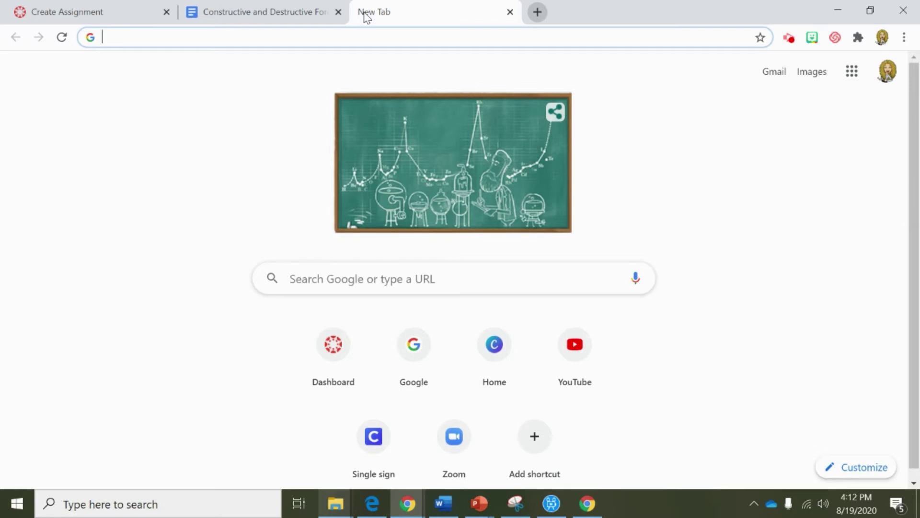
pyautogui.write('click')
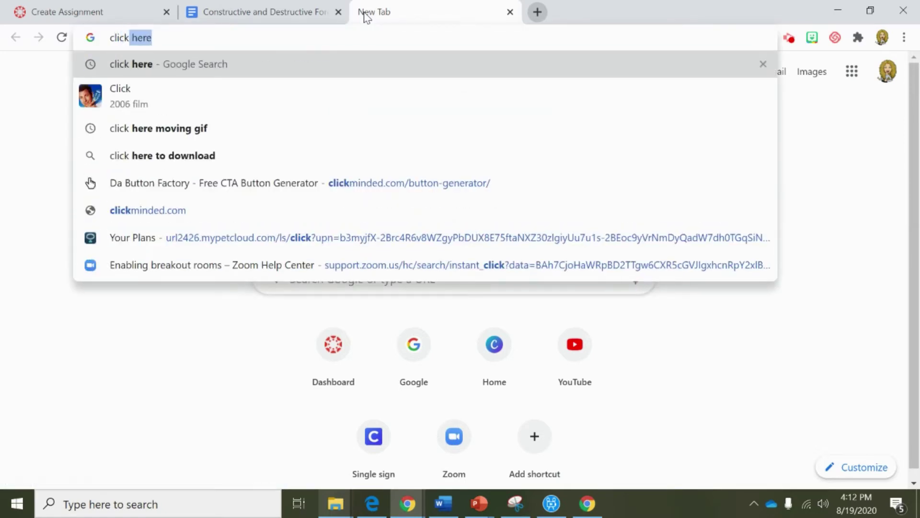
pyautogui.write(' here')
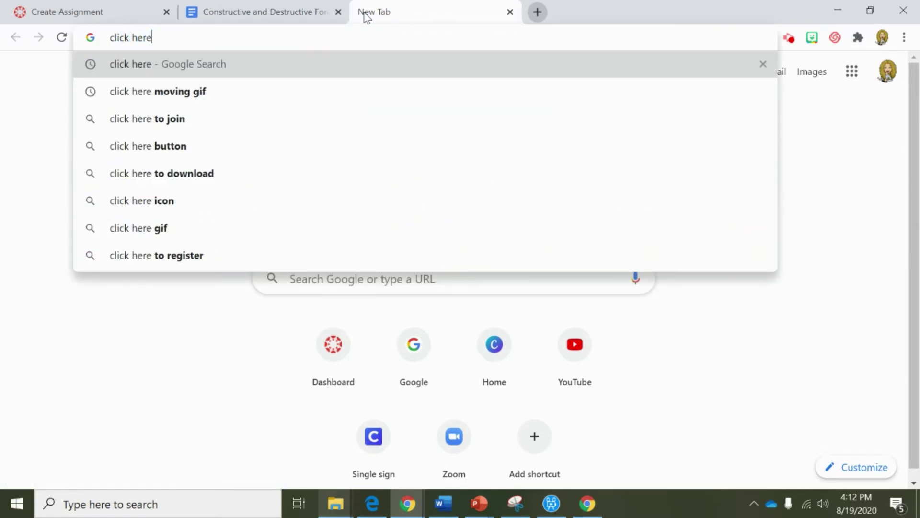
pyautogui.press('Return')
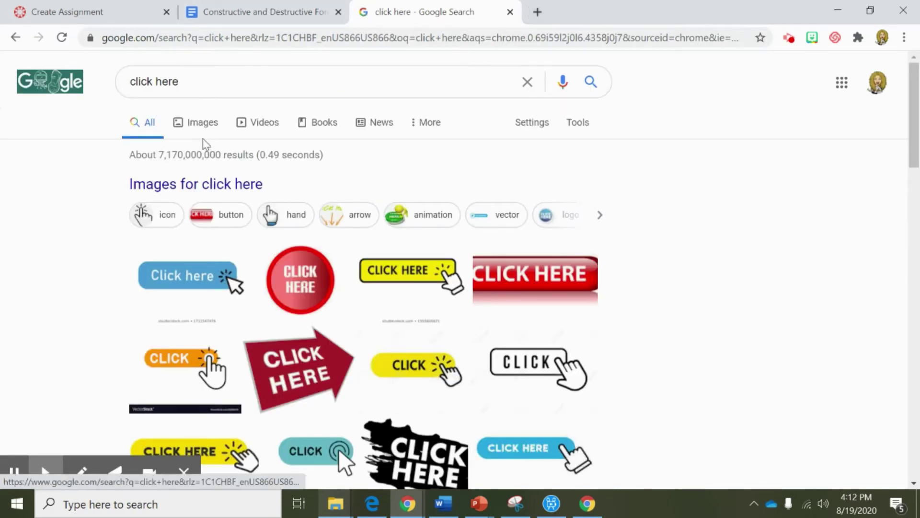
pyautogui.click(205, 124)
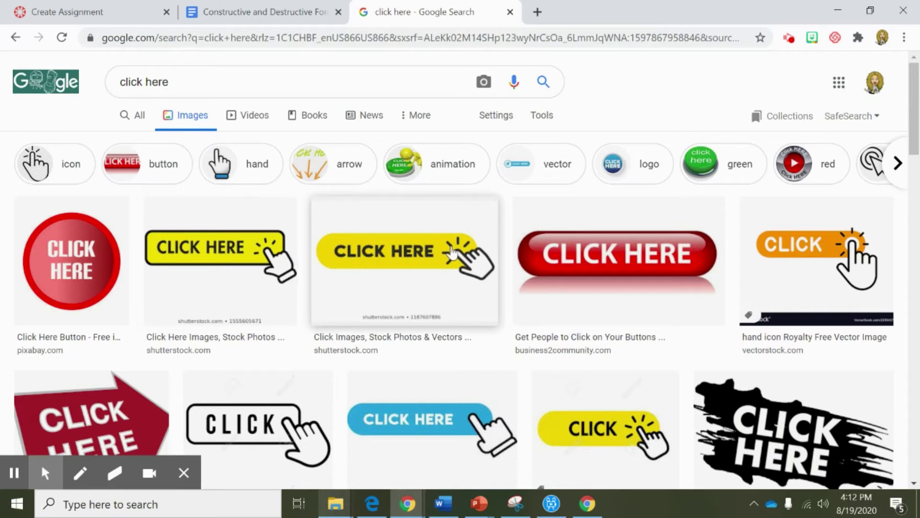
# Open the glossy red "CLICK HERE" button image from business2community.com in the search results and copy the image.
pyautogui.scroll(-2, 452, 252)
pyautogui.click(614, 195)
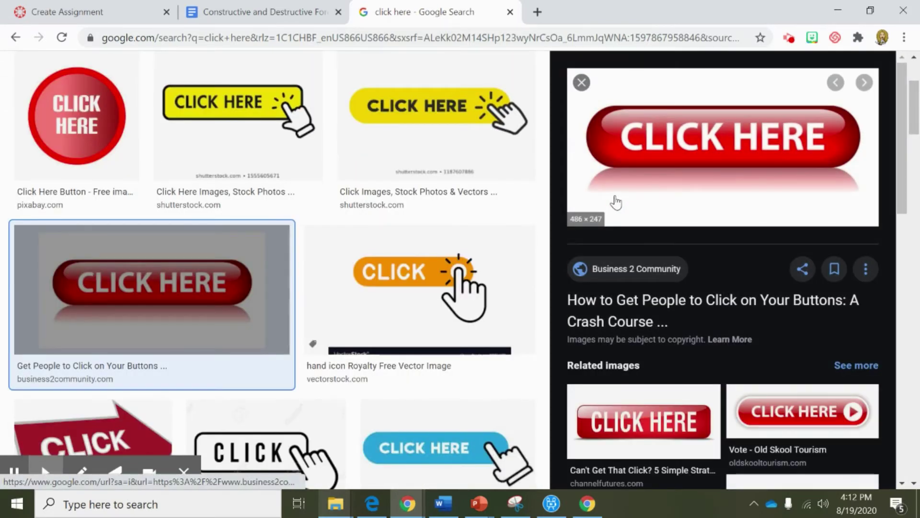
pyautogui.rightClick(723, 151)
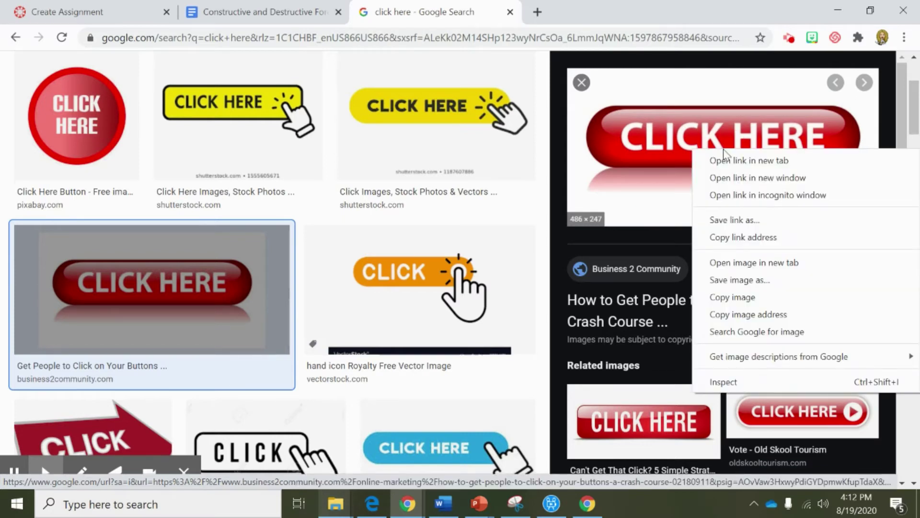
pyautogui.click(722, 297)
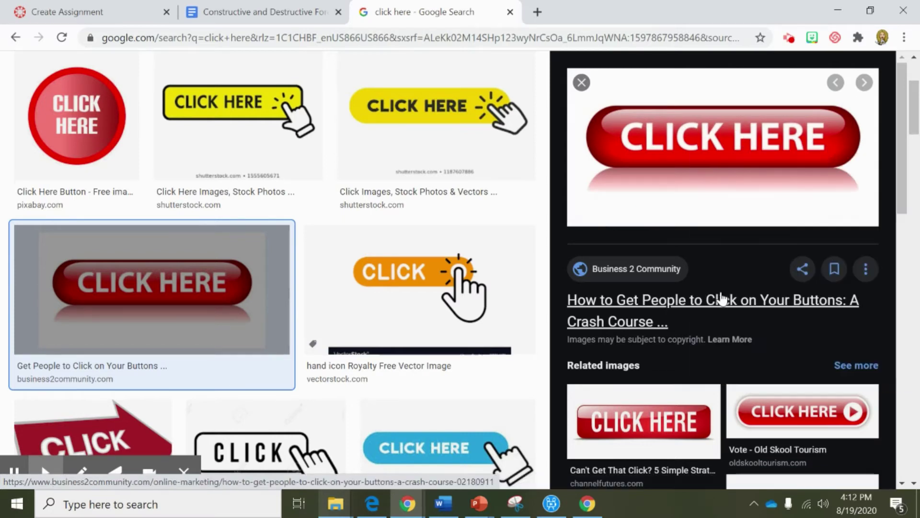
# Back in the Canvas assignment, paste the red click-here image below the make-a-copy link.
pyautogui.click(80, 15)
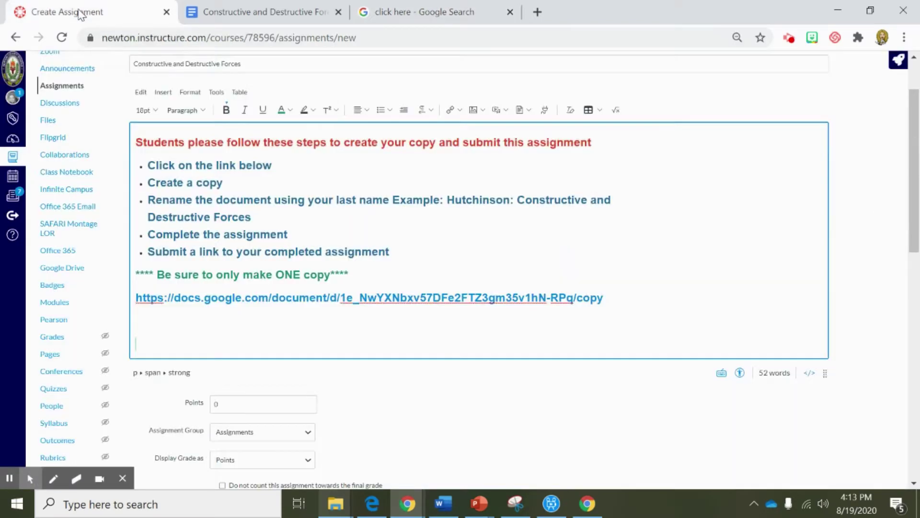
pyautogui.rightClick(145, 327)
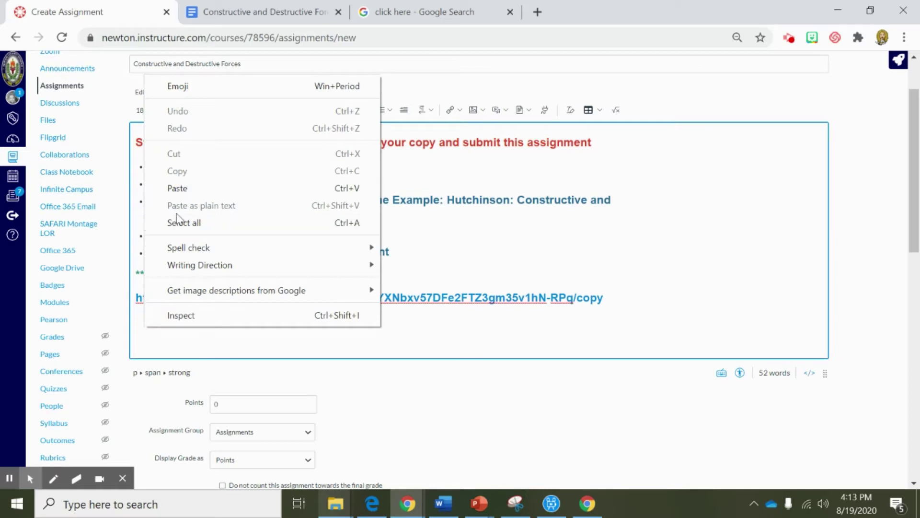
pyautogui.click(193, 192)
pyautogui.scroll(-2, 427, 278)
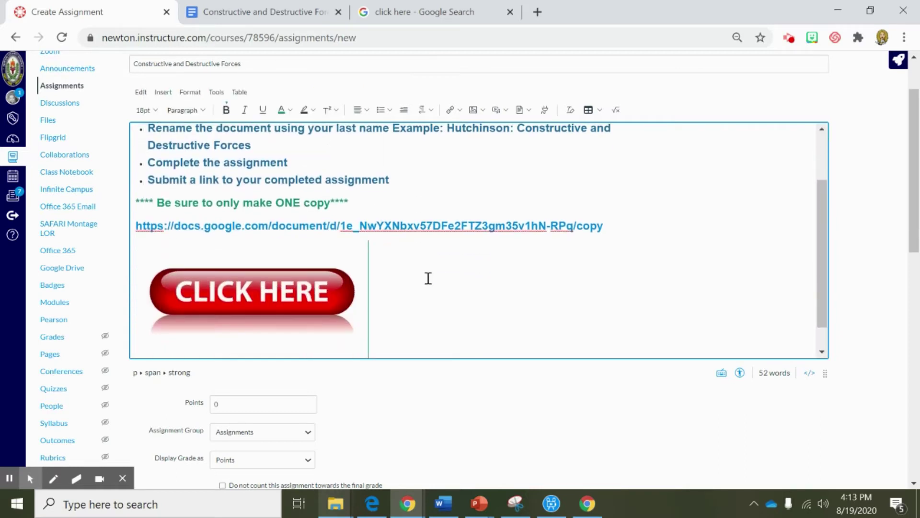
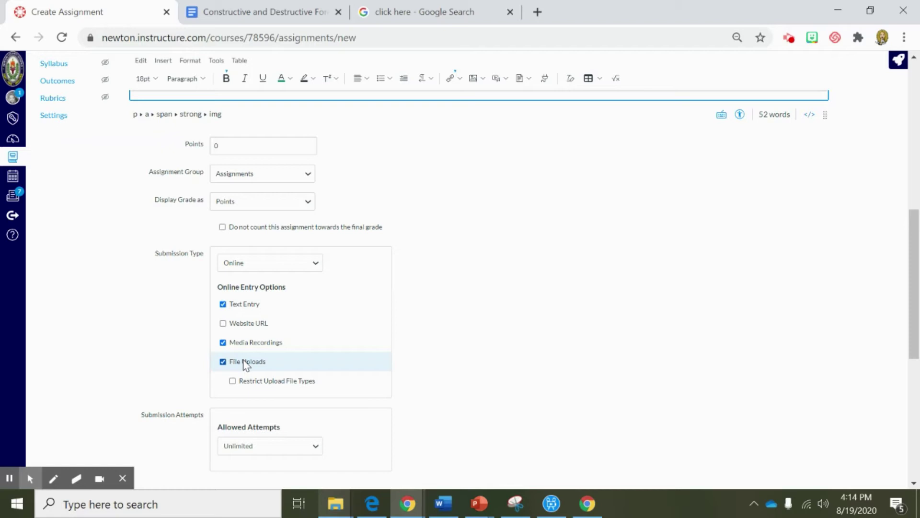
# Set the assignment's due date to Aug 21 11:59pm for everyone.
pyautogui.scroll(-3, 246, 364)
pyautogui.scroll(-3, 246, 365)
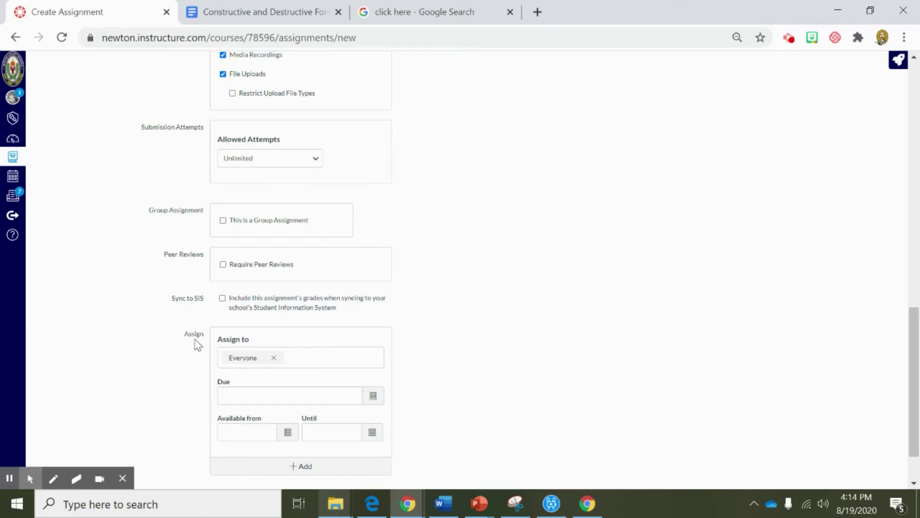
pyautogui.scroll(-2, 198, 344)
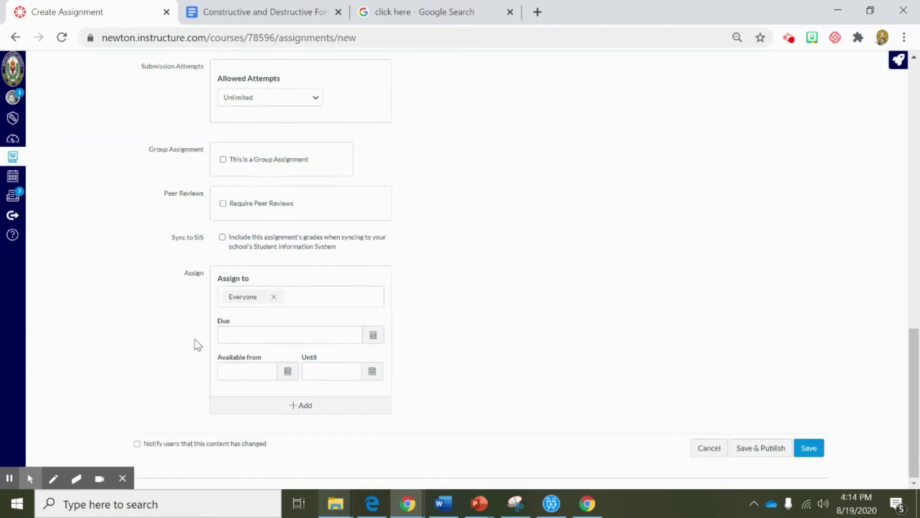
pyautogui.click(375, 337)
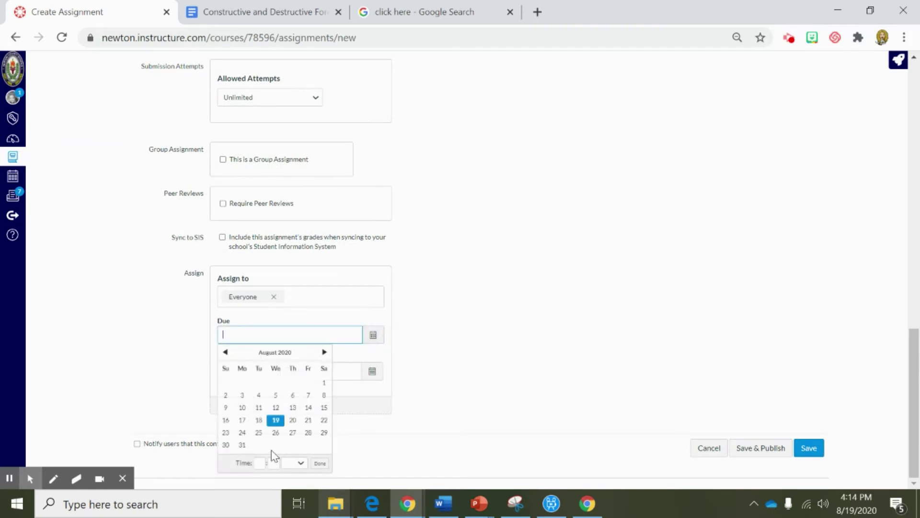
pyautogui.click(310, 421)
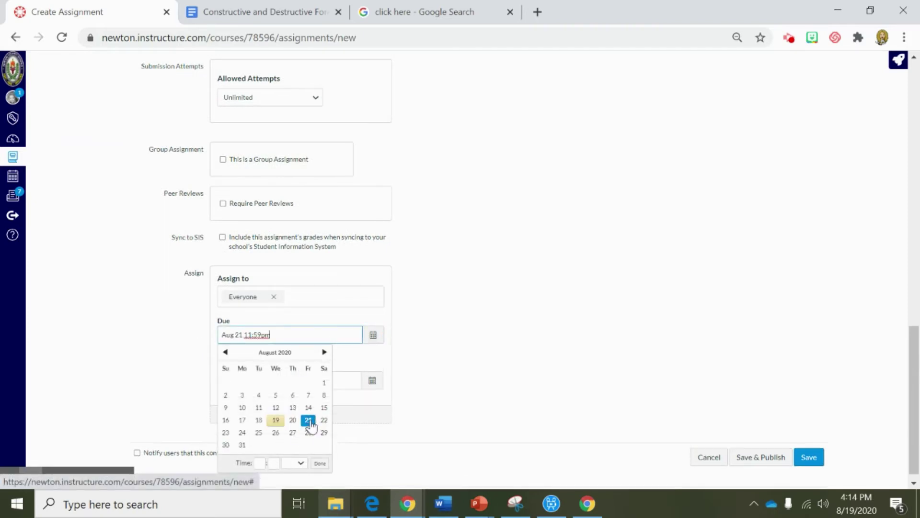
pyautogui.click(471, 347)
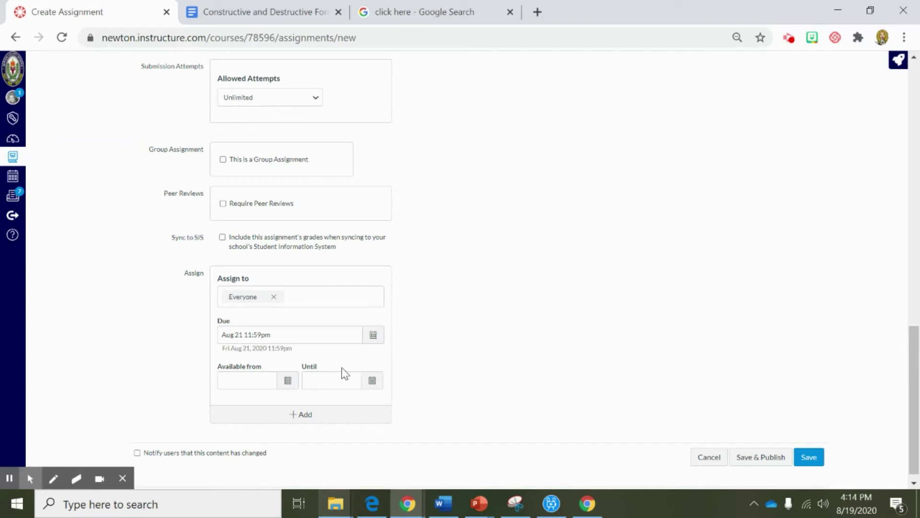
# Make the assignment available from Aug 19 12am, then save and publish it.
pyautogui.click(287, 382)
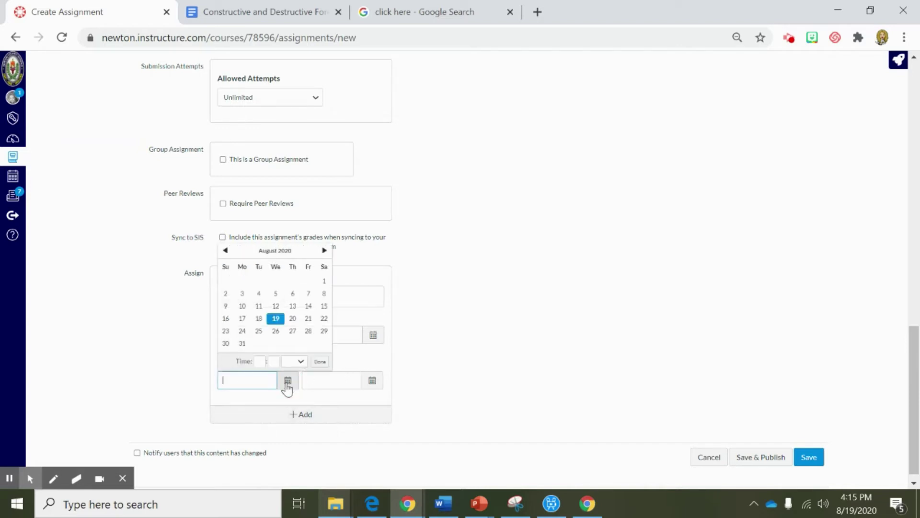
pyautogui.click(276, 318)
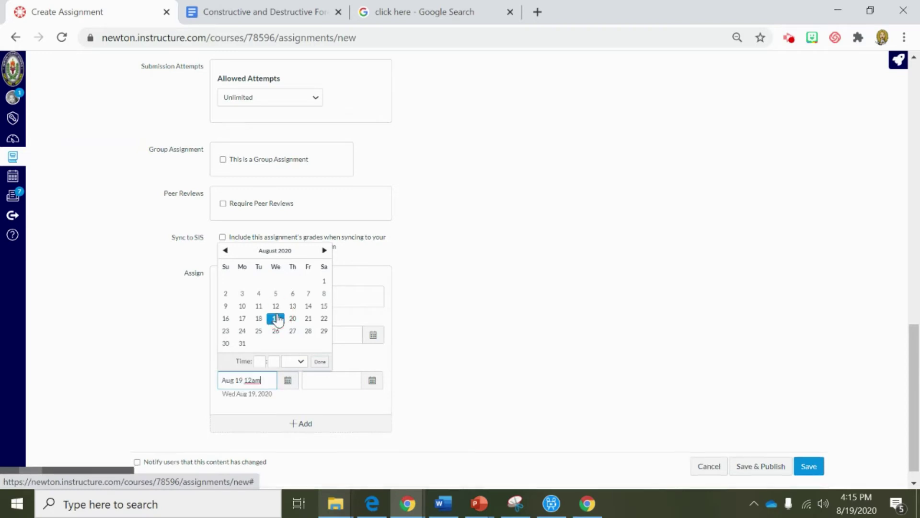
pyautogui.click(450, 316)
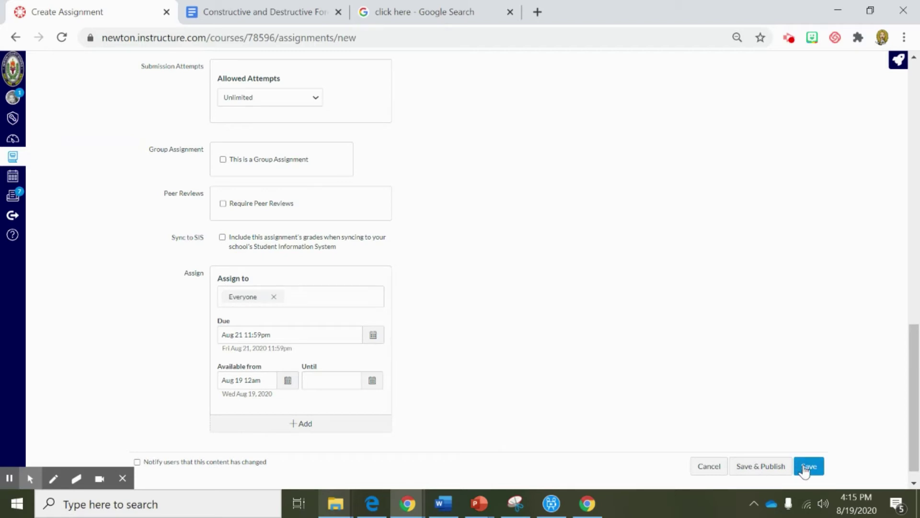
pyautogui.click(761, 467)
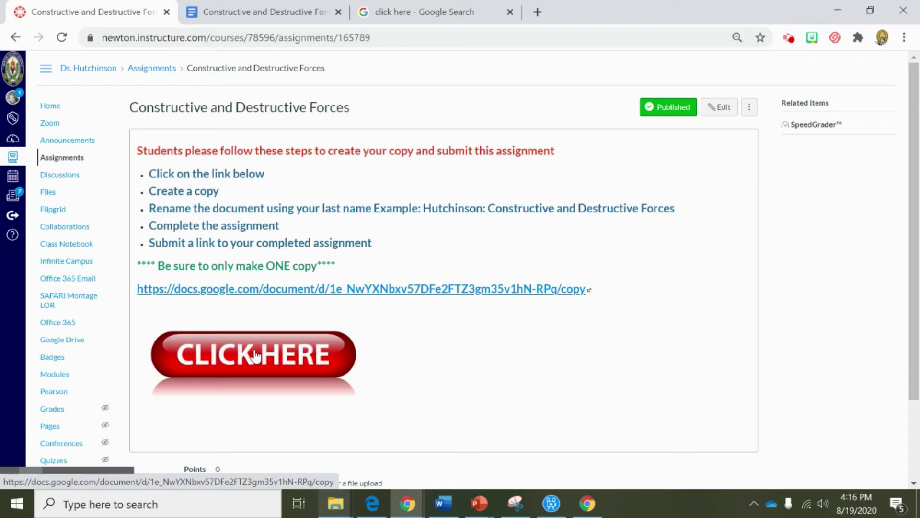
# From the course home page, enter Student View and open the Constructive and Destructive Forces assignment.
pyautogui.click(46, 111)
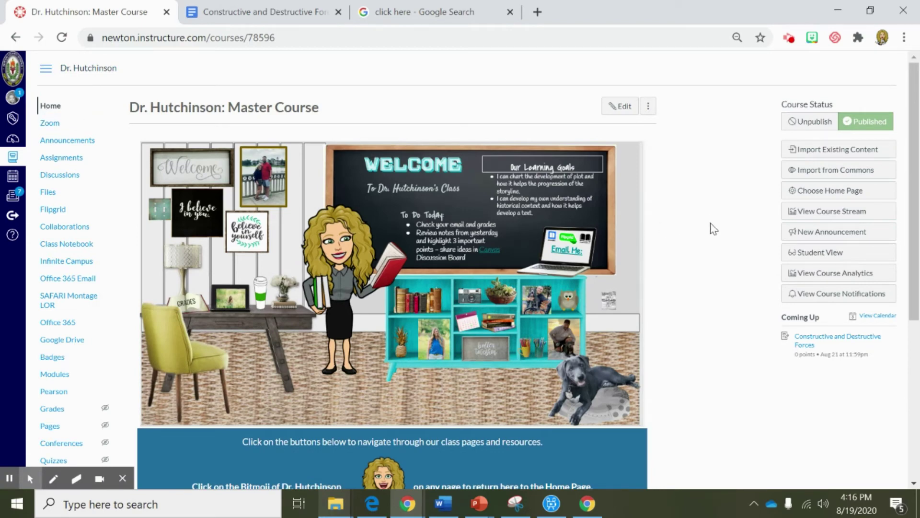
pyautogui.click(813, 257)
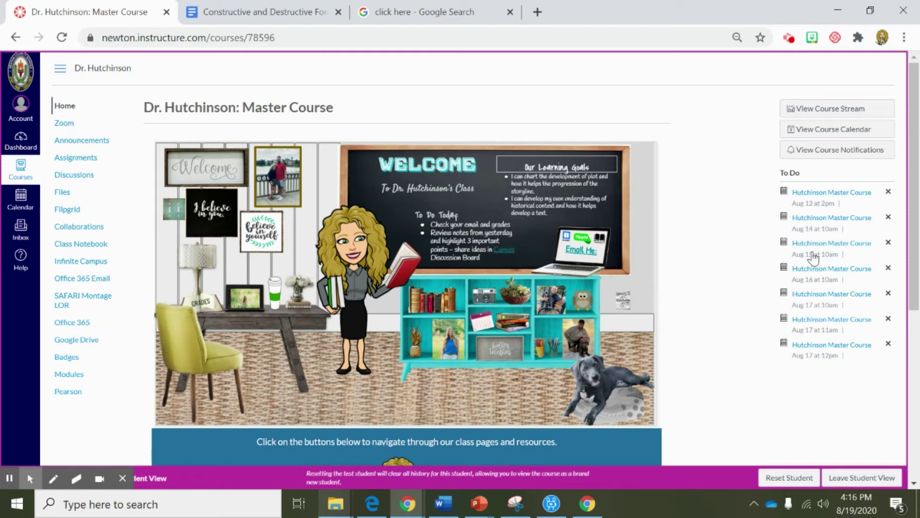
pyautogui.click(76, 162)
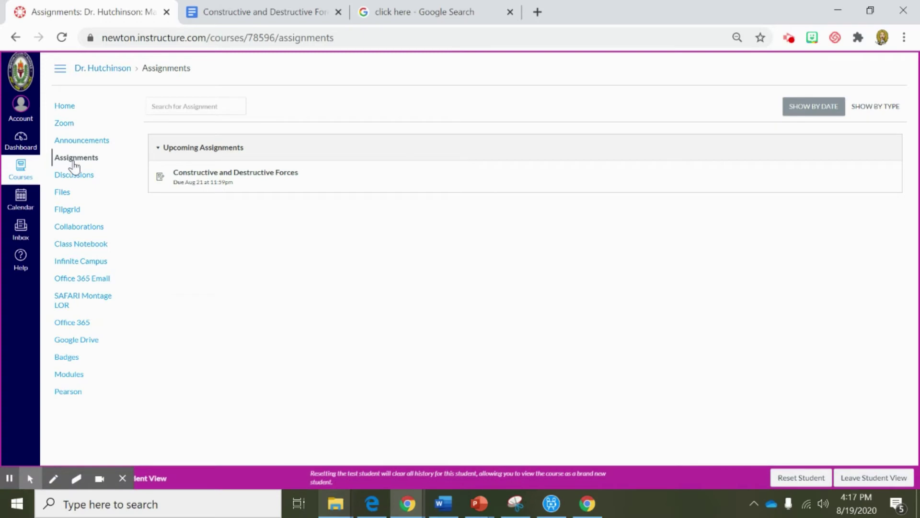
pyautogui.click(244, 173)
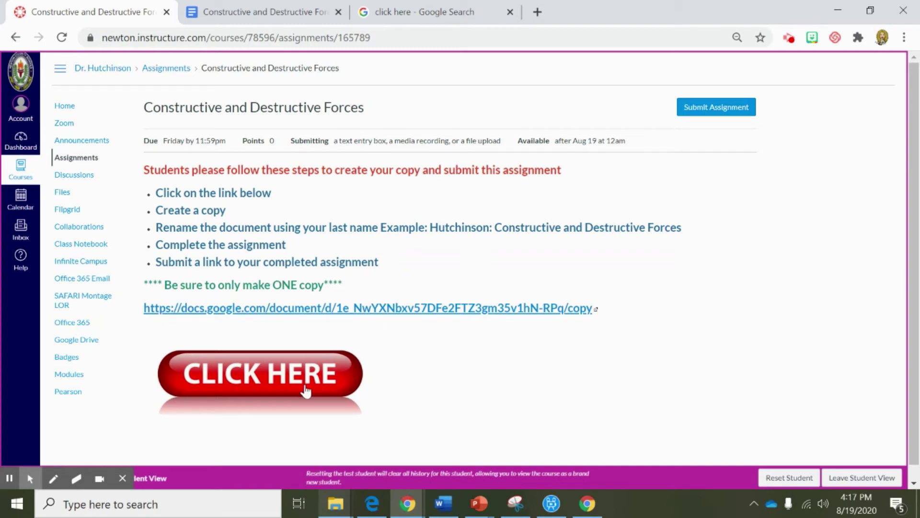
# Make a copy of the worksheet through the click-here image and replace "Copy of" in its title with the student's last name and a colon.
pyautogui.click(253, 380)
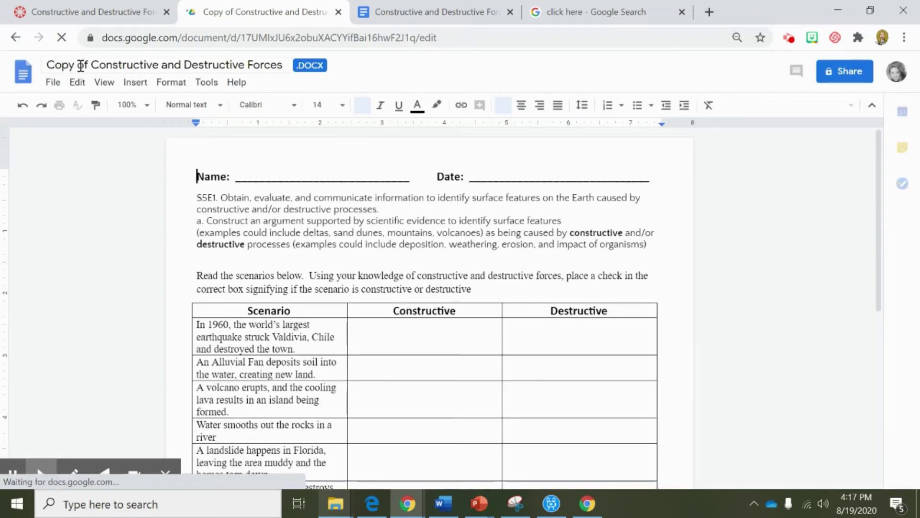
pyautogui.moveTo(88, 64); pyautogui.dragTo(41, 63)
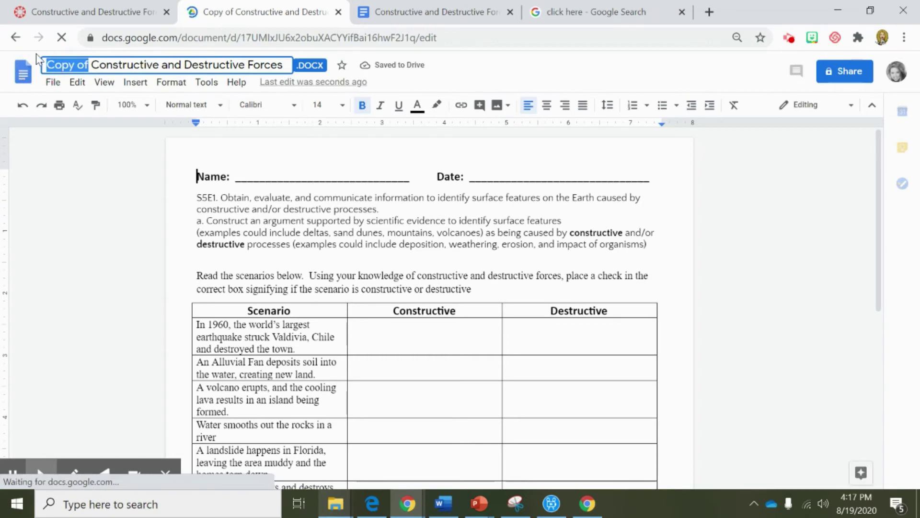
pyautogui.write('Hutchi')
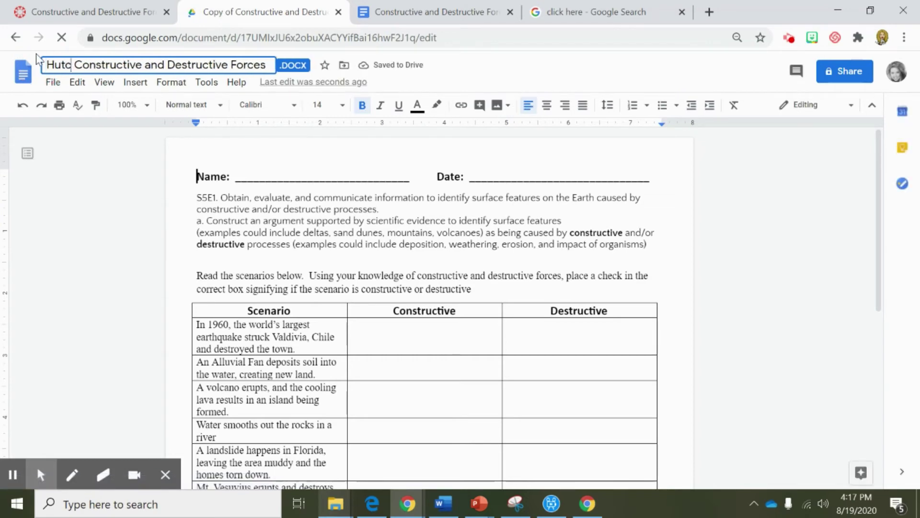
pyautogui.write('nson:')
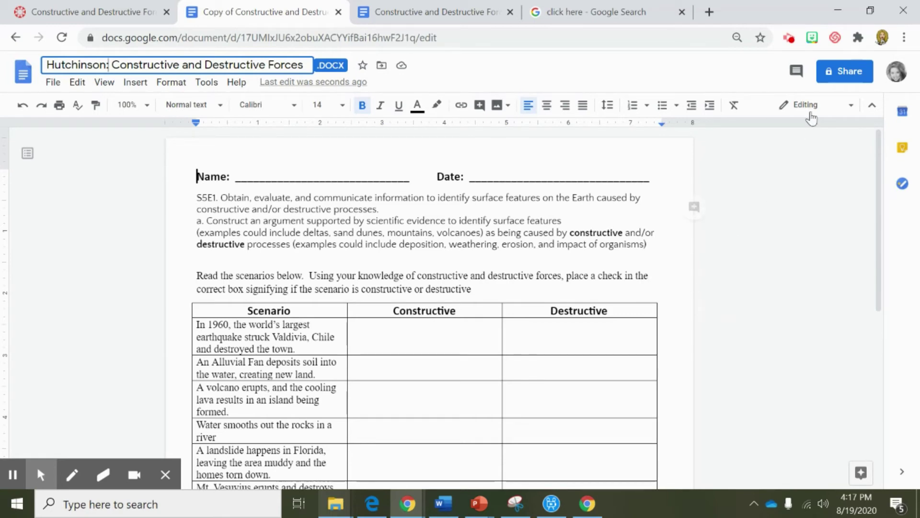
# Copy the sharing link of the renamed worksheet copy and return to the Canvas assignment.
pyautogui.click(839, 73)
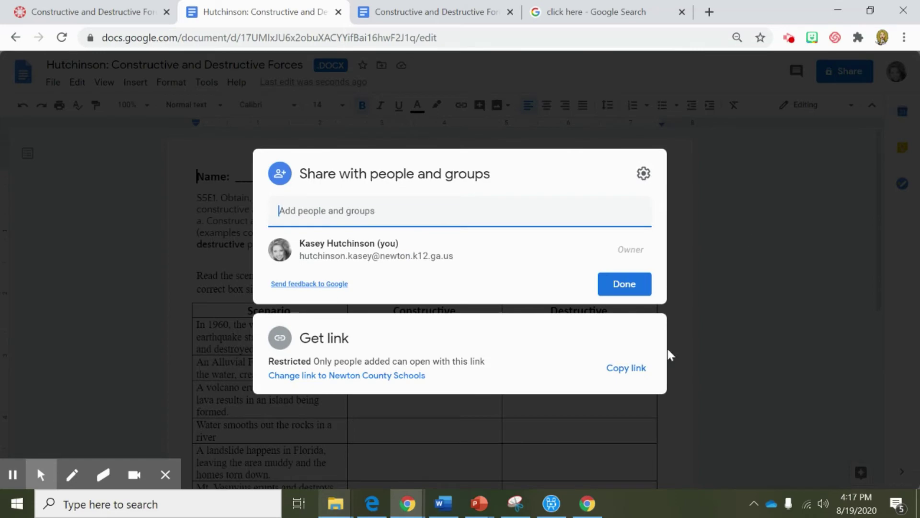
pyautogui.click(623, 369)
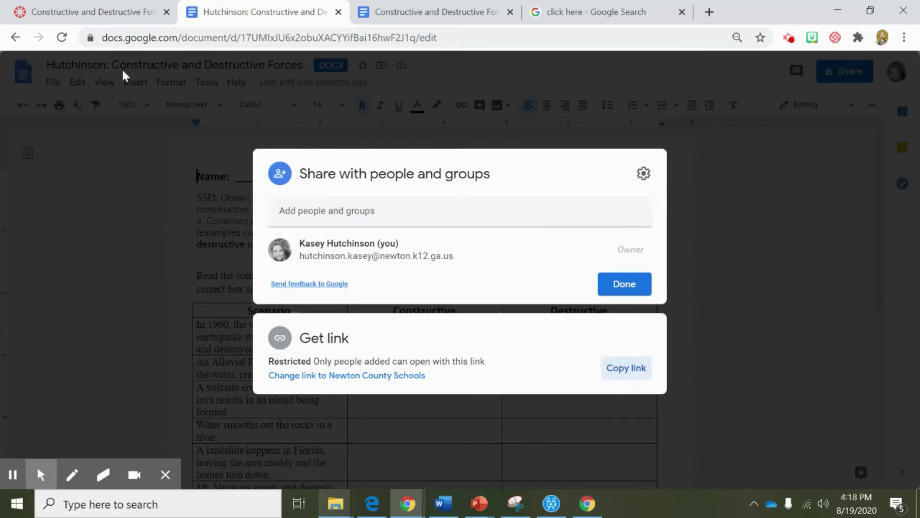
pyautogui.click(79, 17)
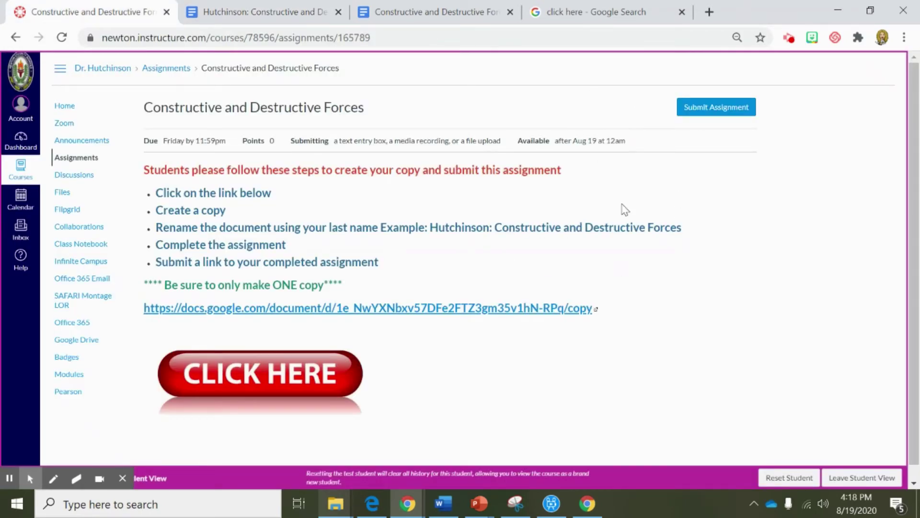
# Start a submission for the assignment and paste the worksheet's sharing link as a text entry.
pyautogui.click(713, 112)
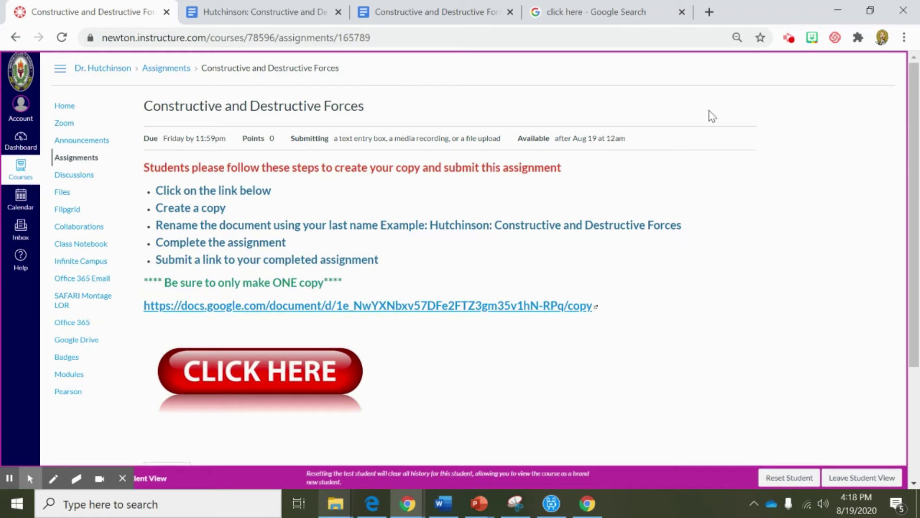
pyautogui.scroll(-3, 661, 258)
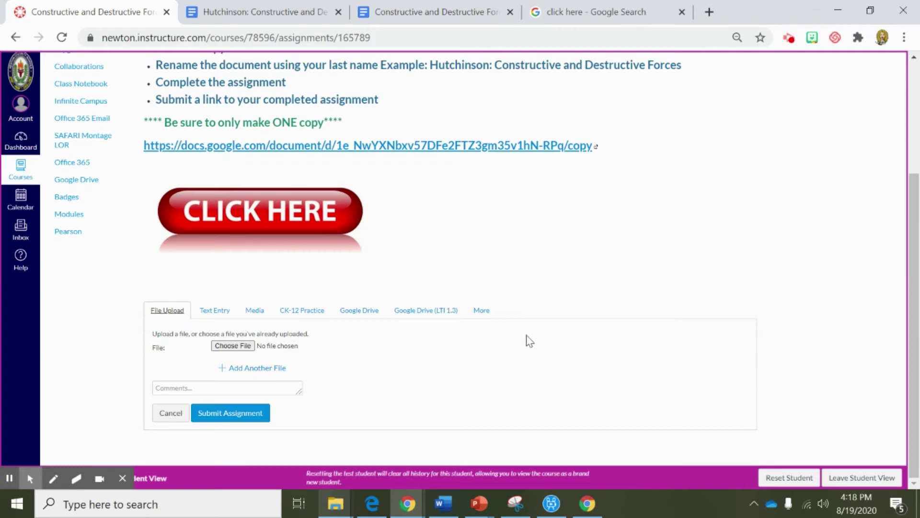
pyautogui.click(214, 314)
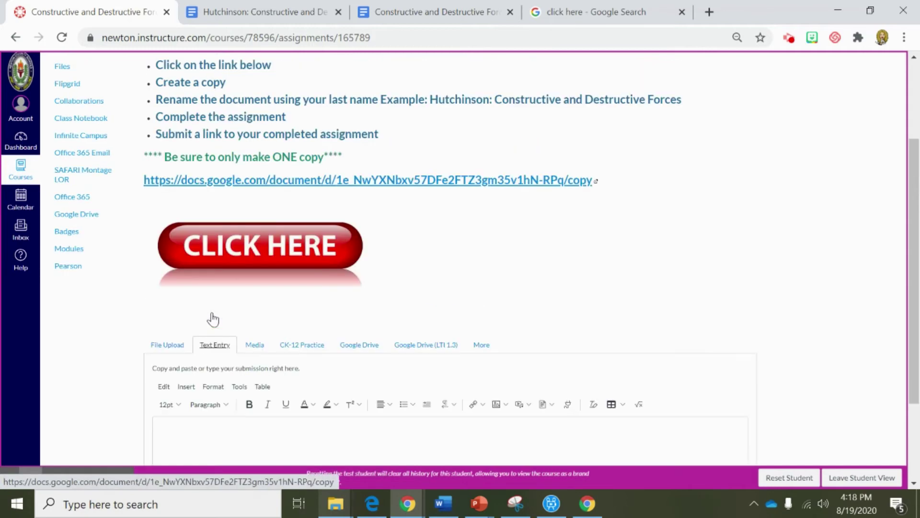
pyautogui.click(174, 364)
pyautogui.rightClick(174, 362)
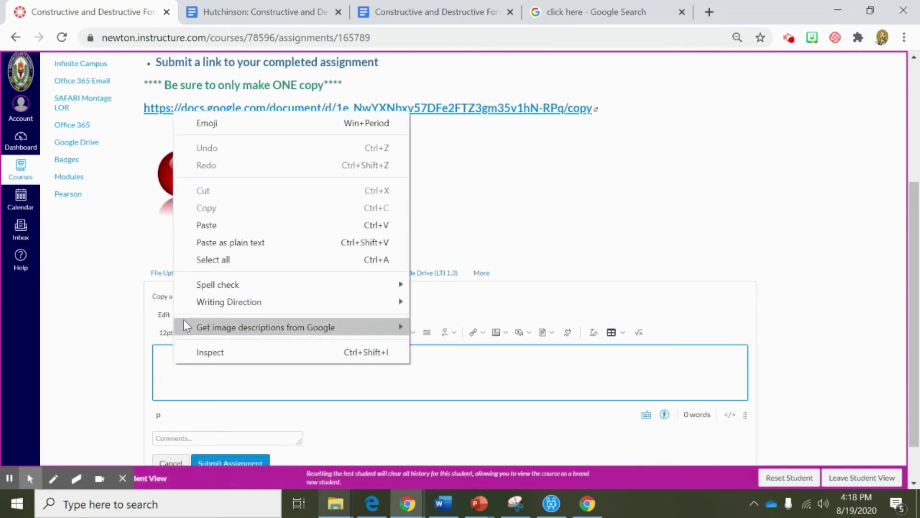
pyautogui.click(221, 226)
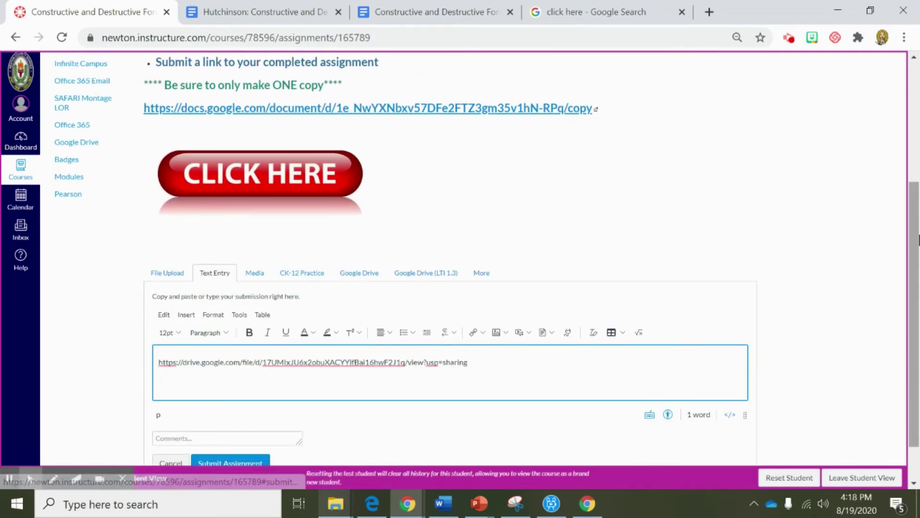
pyautogui.scroll(-1, 845, 230)
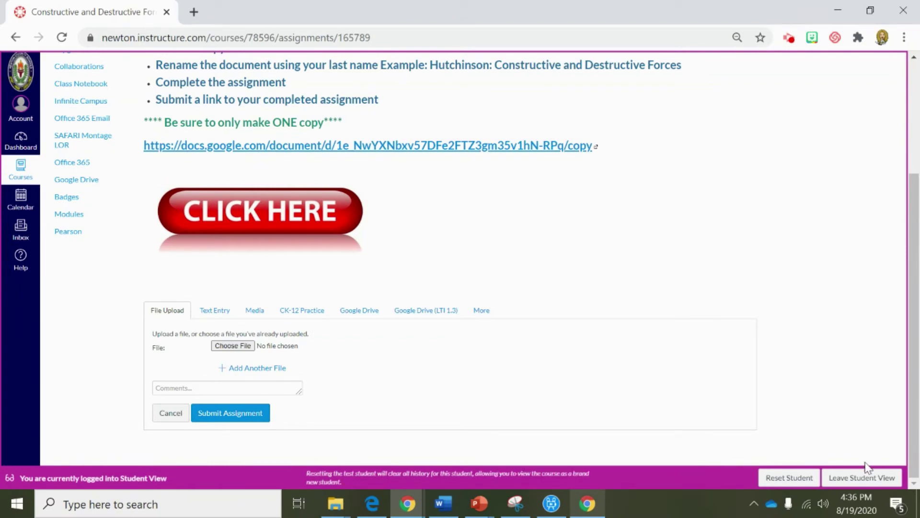
# Leave Student View, discarding the unsaved changes on the submission page.
pyautogui.click(856, 478)
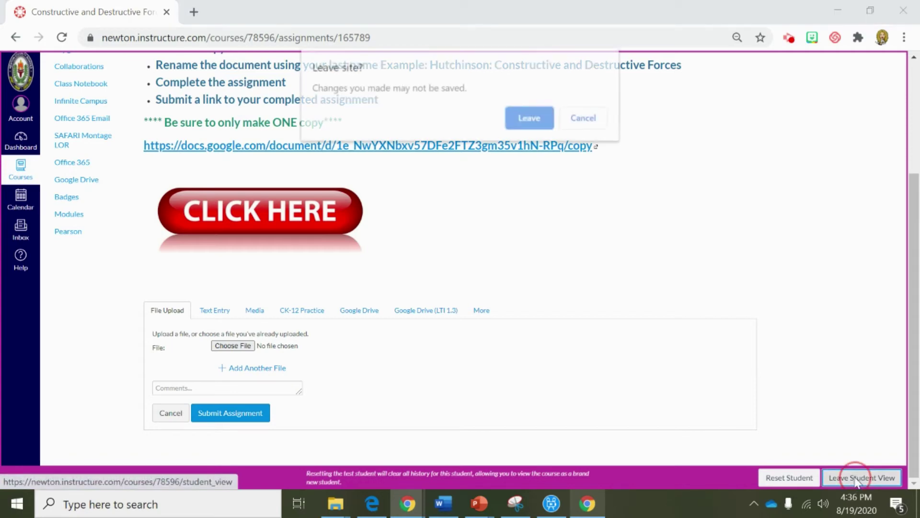
pyautogui.click(527, 117)
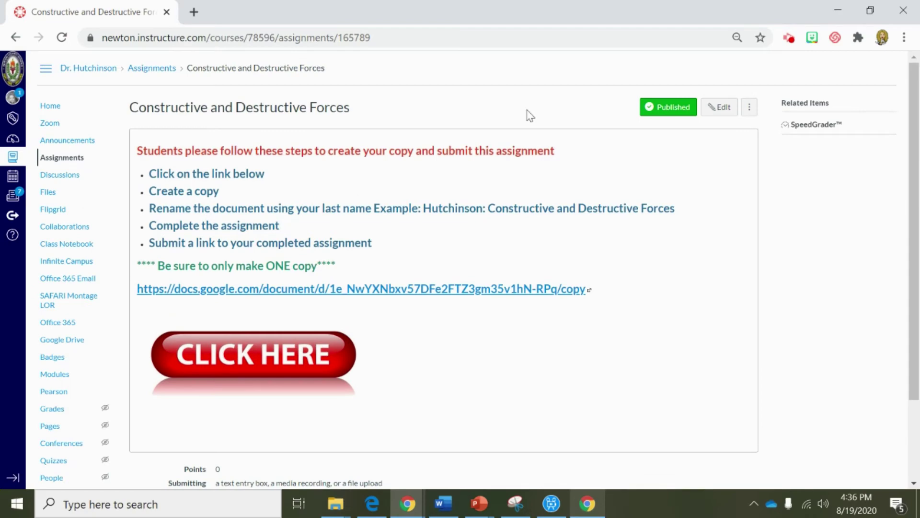
# Create a new discussion topic in the course and title it "Constructive and Destructive Forces".
pyautogui.click(68, 177)
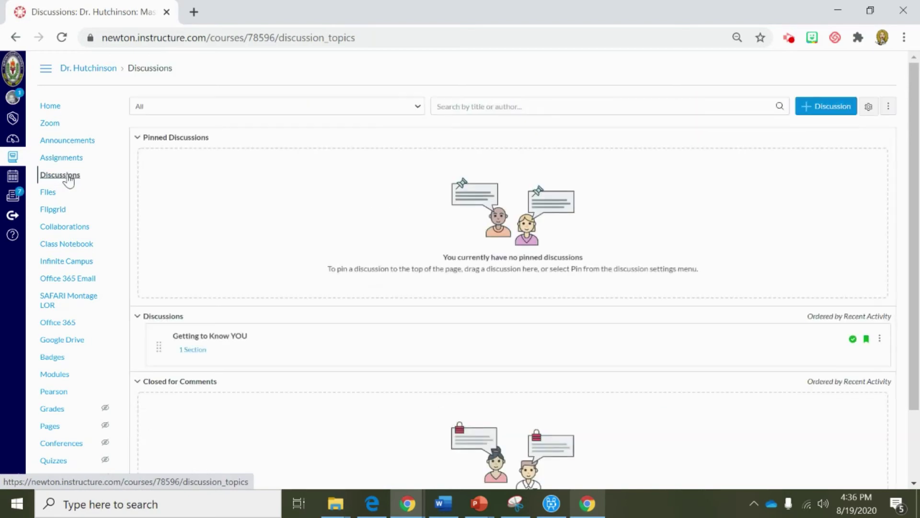
pyautogui.click(823, 109)
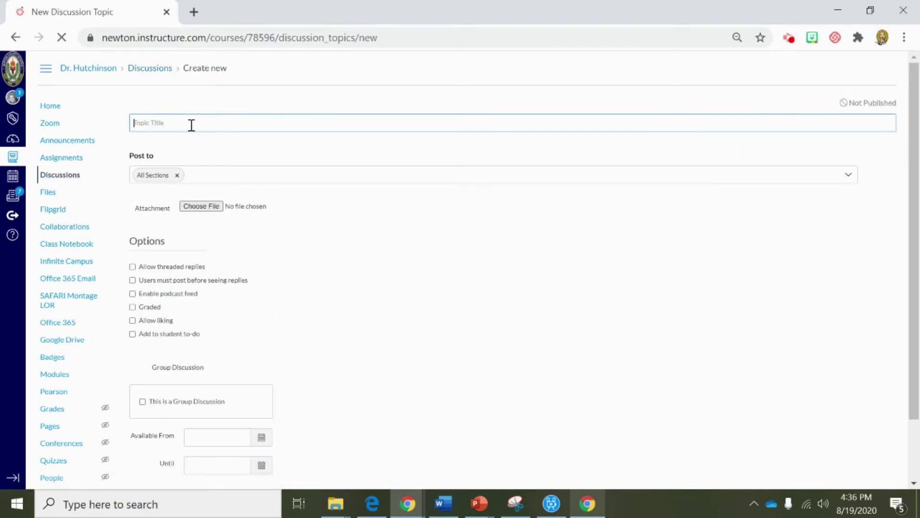
pyautogui.write('c')
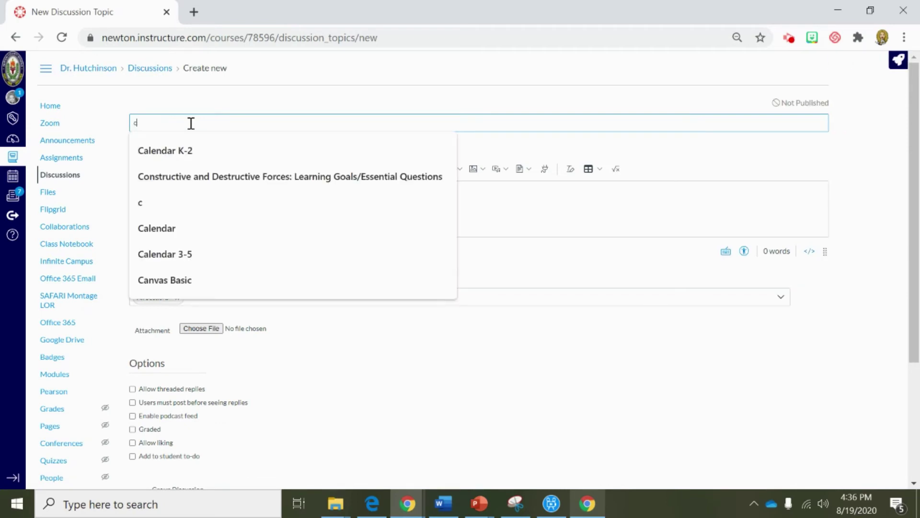
pyautogui.write('d')
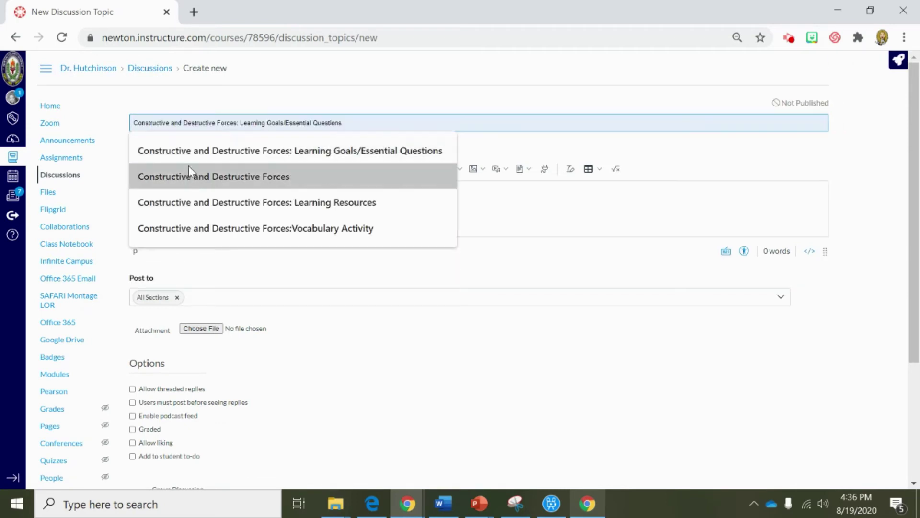
pyautogui.click(189, 176)
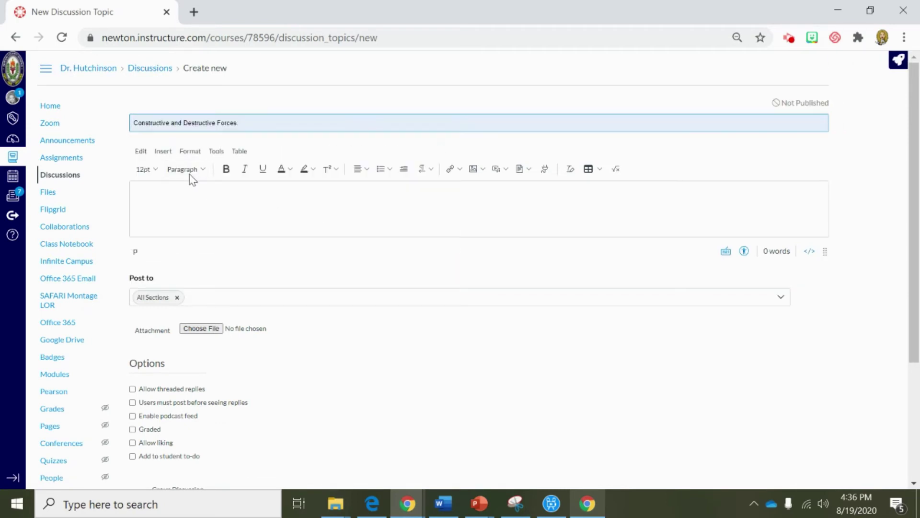
# Paste the copied S5E1 standard, essential question and paragraph-writing task into the discussion's body.
pyautogui.click(169, 193)
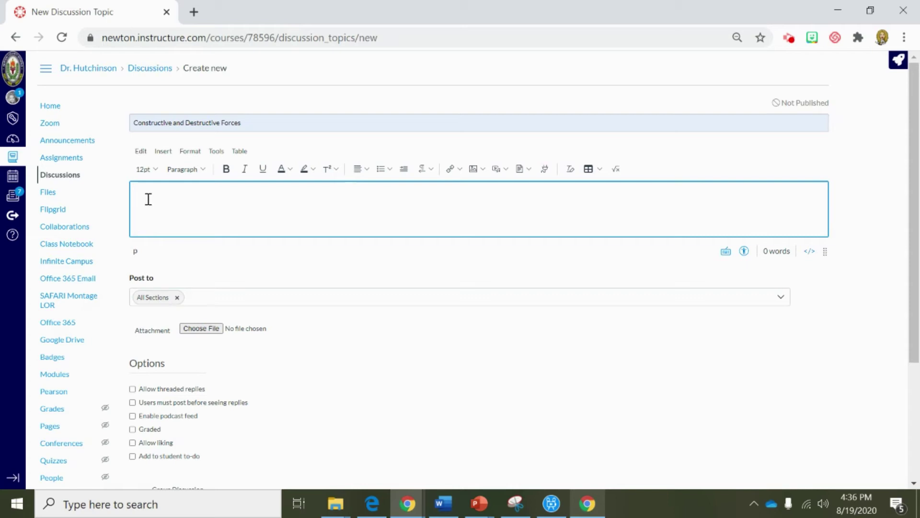
pyautogui.rightClick(146, 198)
pyautogui.click(174, 313)
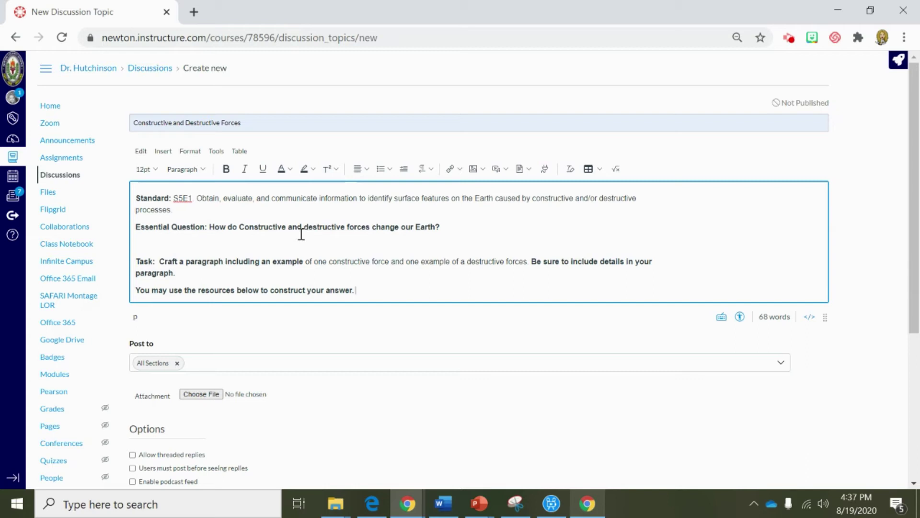
pyautogui.scroll(-1, 360, 233)
pyautogui.scroll(-1, 360, 233)
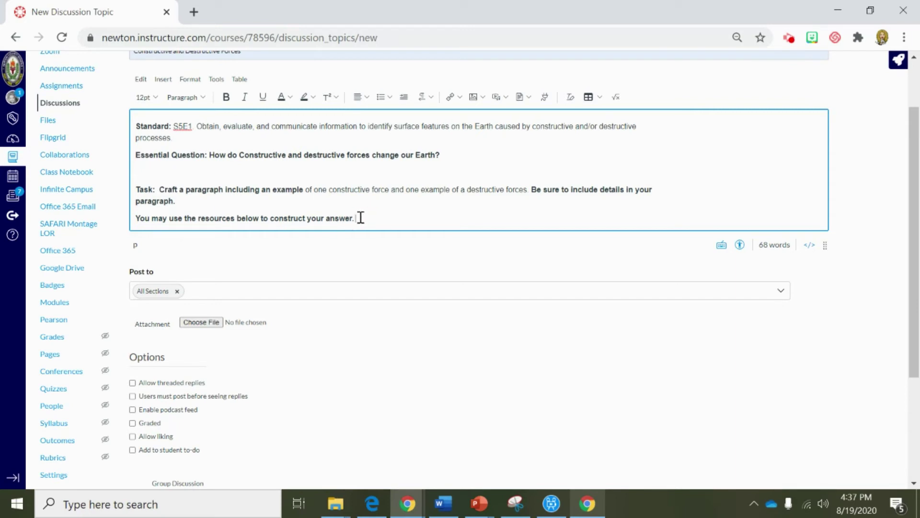
# Add a new line below the pasted instructions and open the YouTube app for embedding a video there.
pyautogui.press('Return')
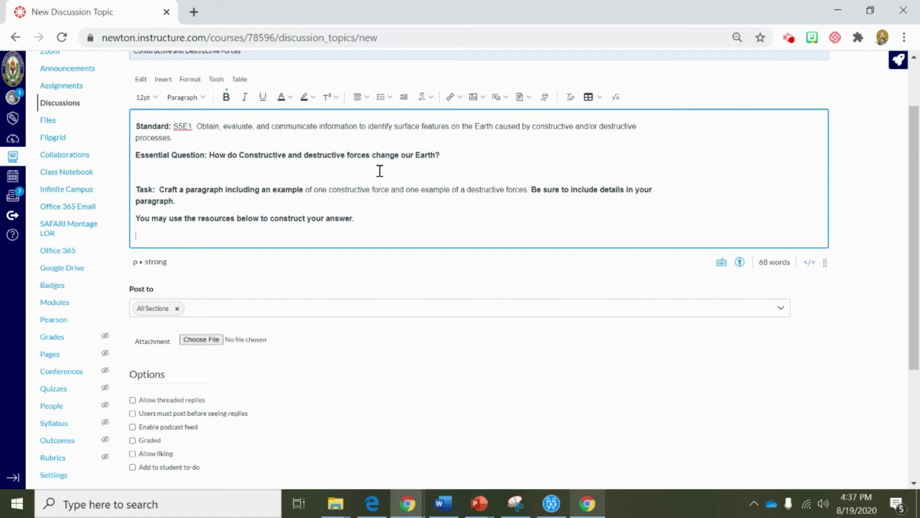
pyautogui.click(546, 98)
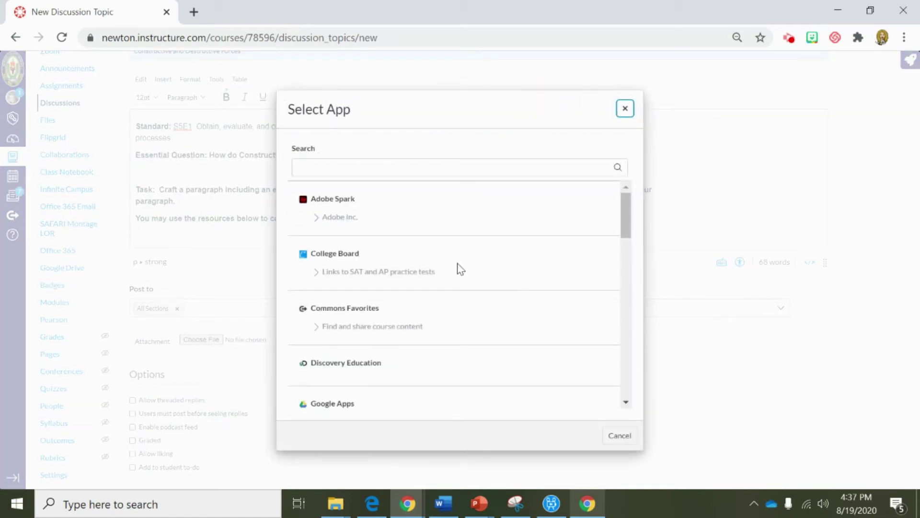
pyautogui.scroll(-7, 459, 268)
pyautogui.scroll(-5, 458, 270)
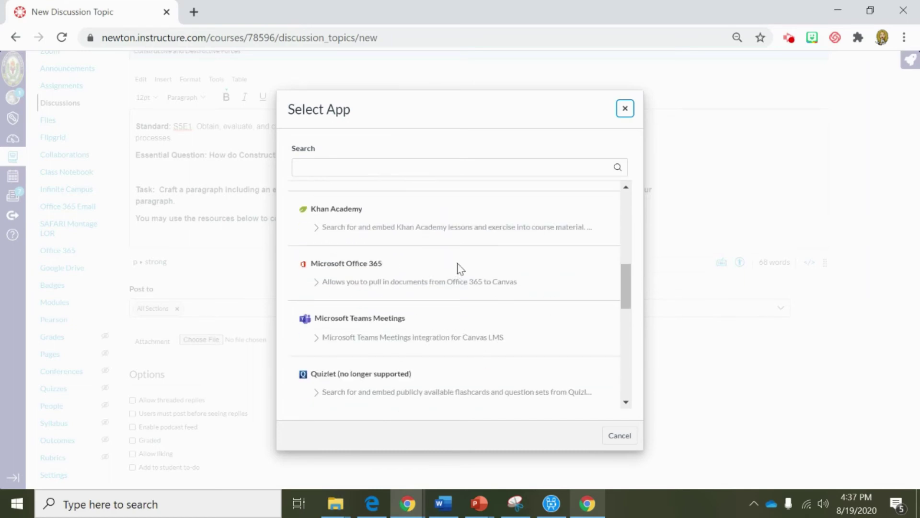
pyautogui.scroll(-5, 457, 264)
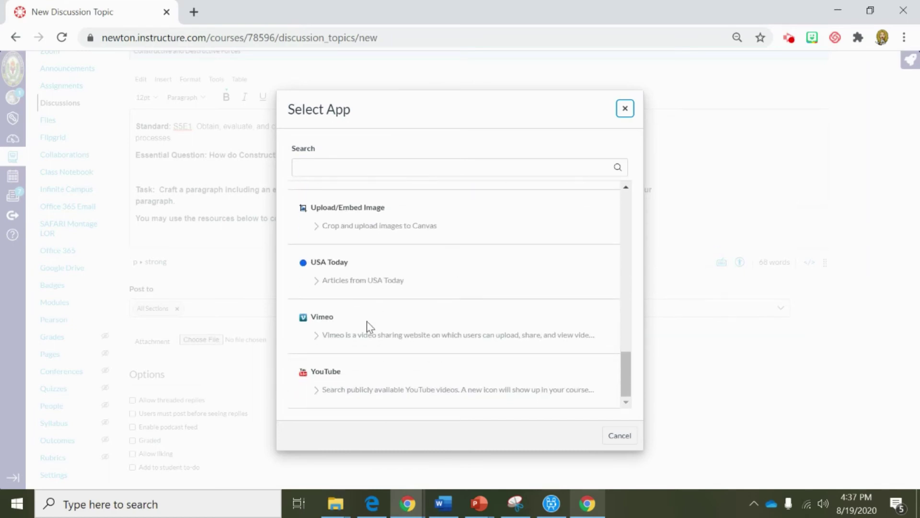
pyautogui.click(320, 374)
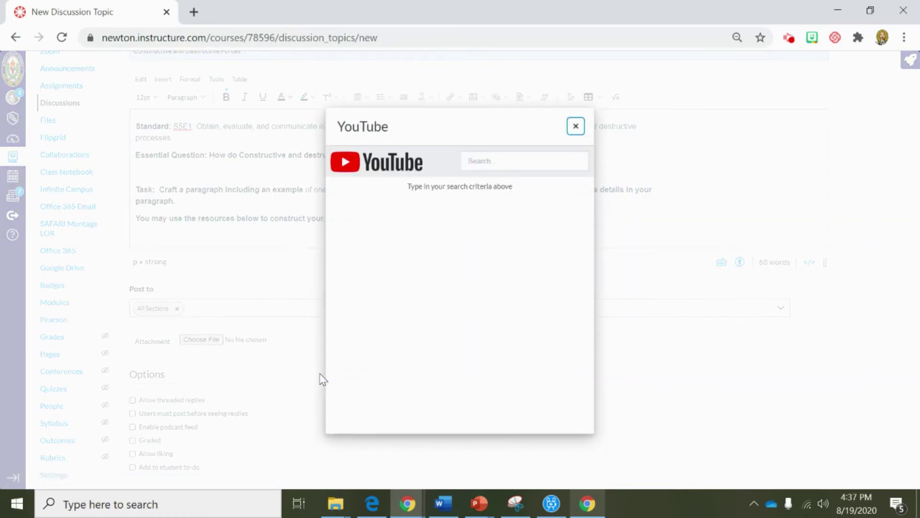
# Search YouTube for "constructive and destructive forces" and embed the video "Landforms Result from Constructive and Destructive Forces (school project)".
pyautogui.click(496, 166)
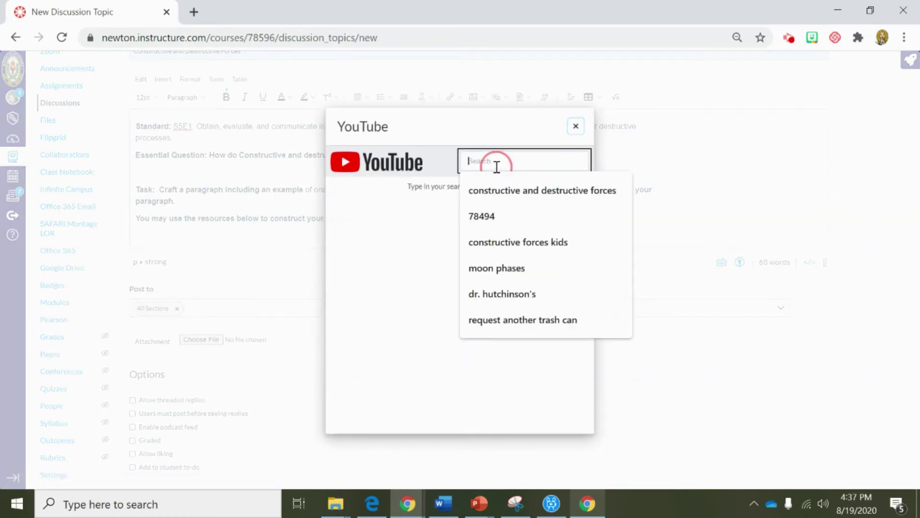
pyautogui.click(503, 191)
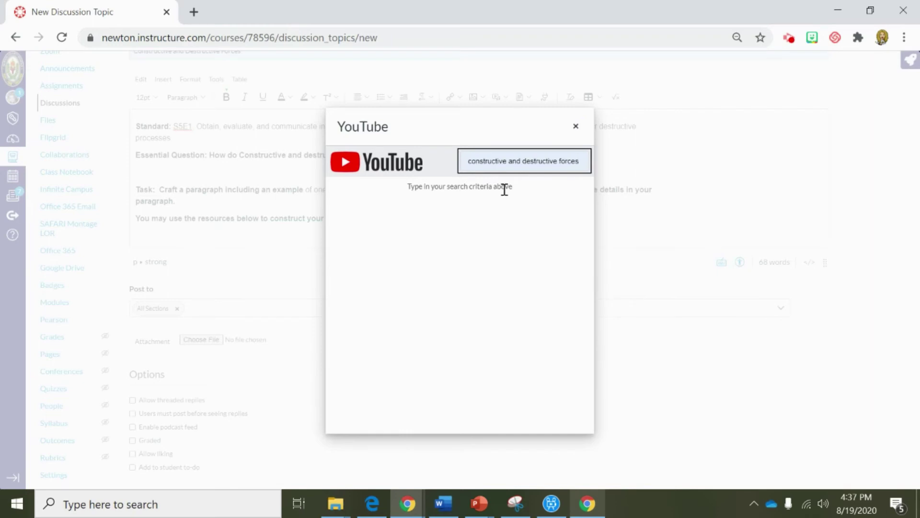
pyautogui.press('Return')
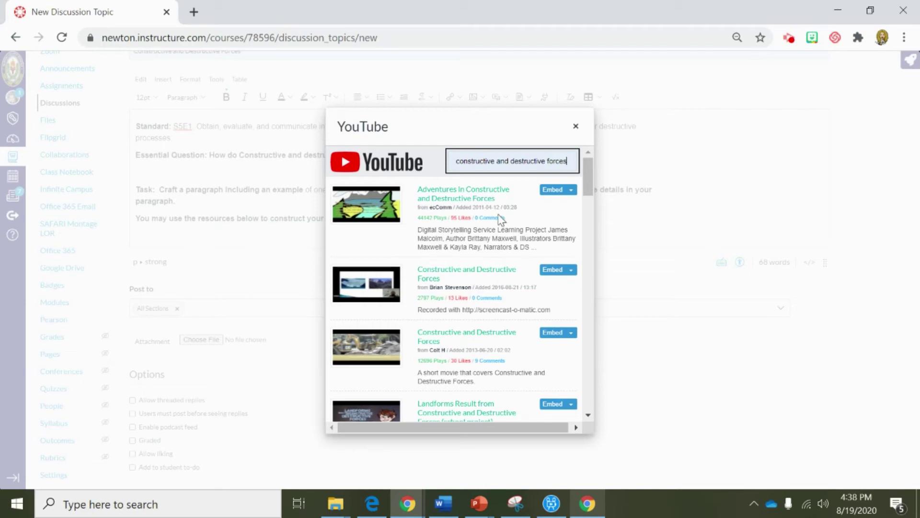
pyautogui.scroll(-3, 501, 219)
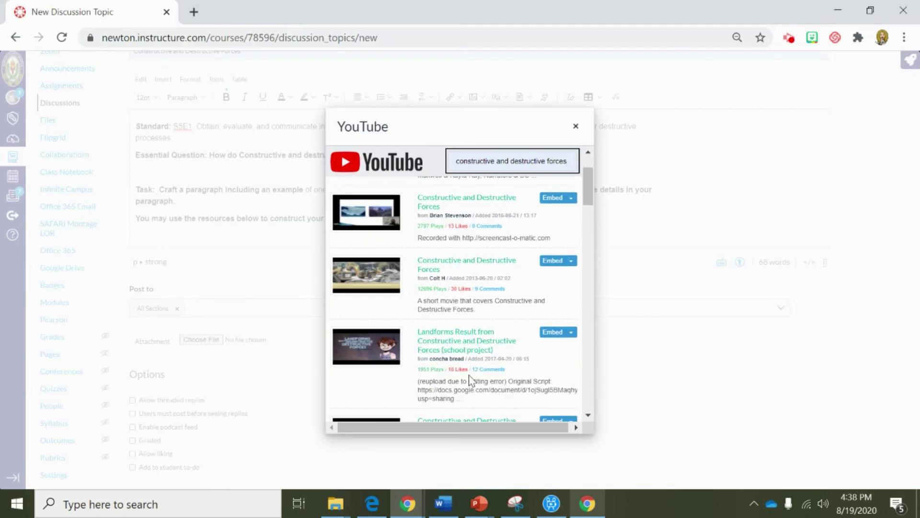
pyautogui.click(545, 334)
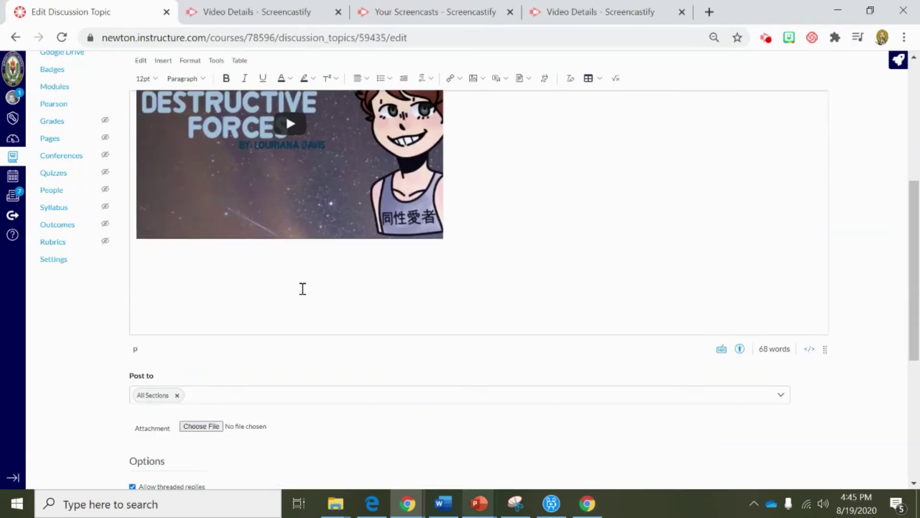
# Place the insertion point below the embedded video and open the Google Drive (LTI 1.3) file picker.
pyautogui.click(209, 285)
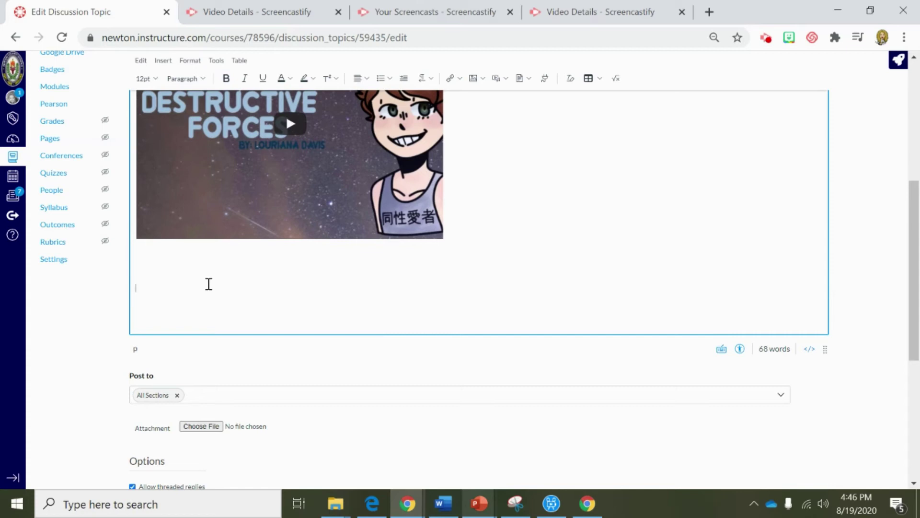
pyautogui.click(546, 81)
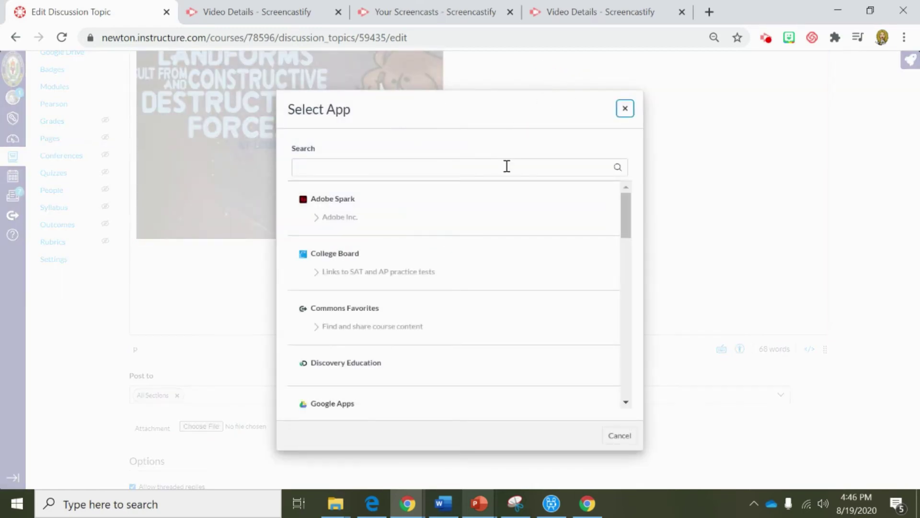
pyautogui.scroll(-5, 454, 258)
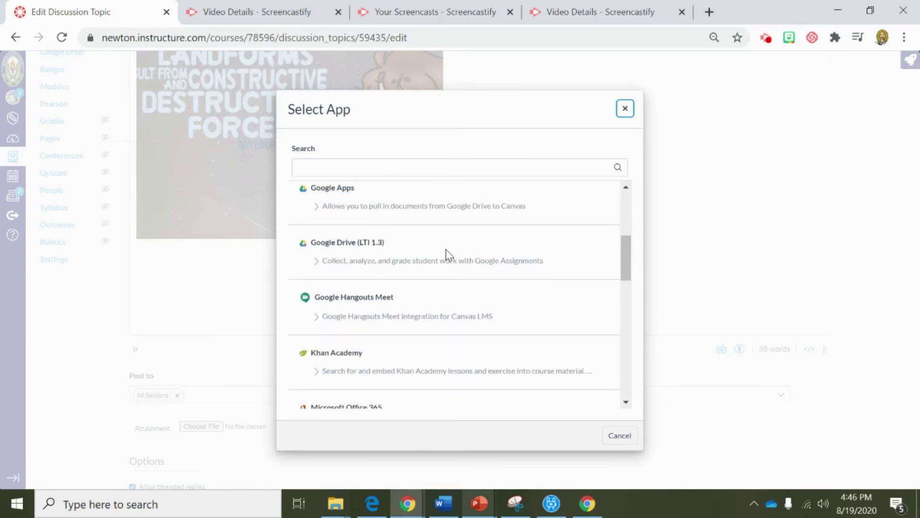
pyautogui.click(321, 243)
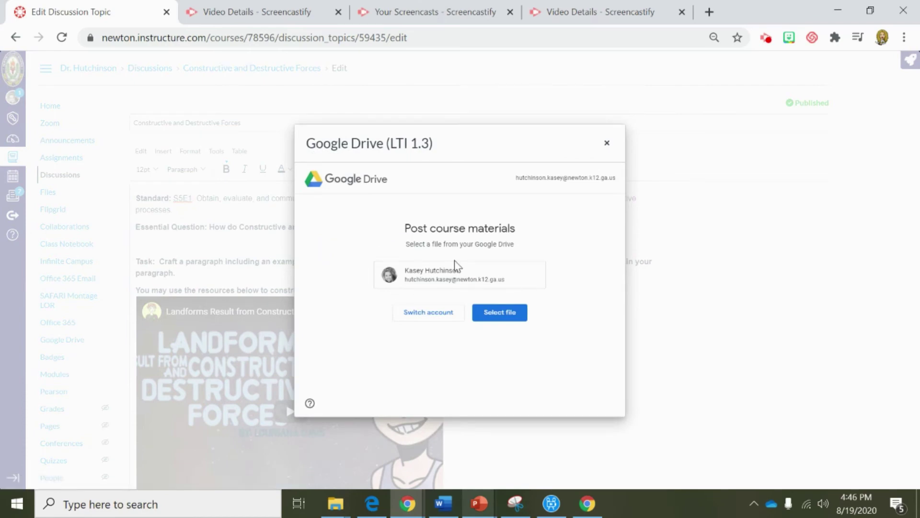
pyautogui.click(500, 317)
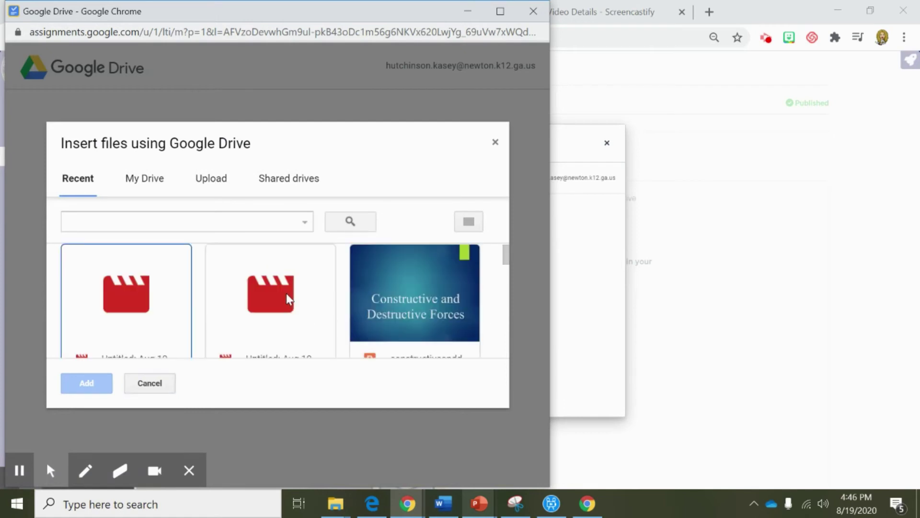
# Attach the Constructive and Destructive Forces PowerPoint from the recent Drive files, accepting the link-sharing change.
pyautogui.scroll(-2, 275, 291)
pyautogui.scroll(2, 276, 291)
pyautogui.click(422, 301)
pyautogui.click(390, 271)
pyautogui.scroll(-2, 388, 275)
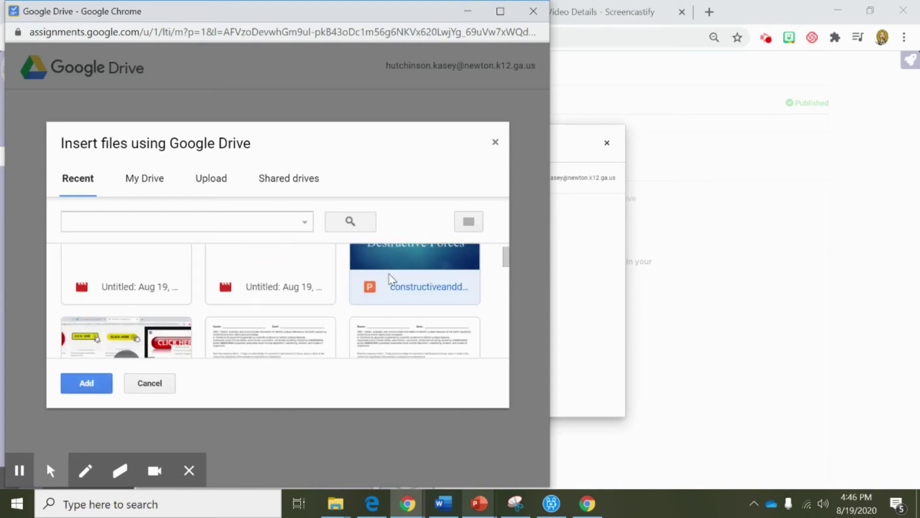
pyautogui.click(78, 383)
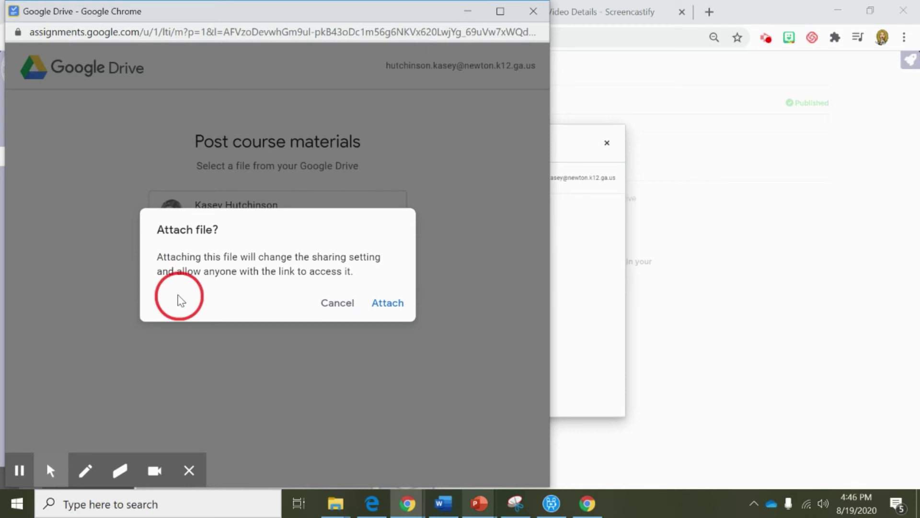
pyautogui.click(381, 306)
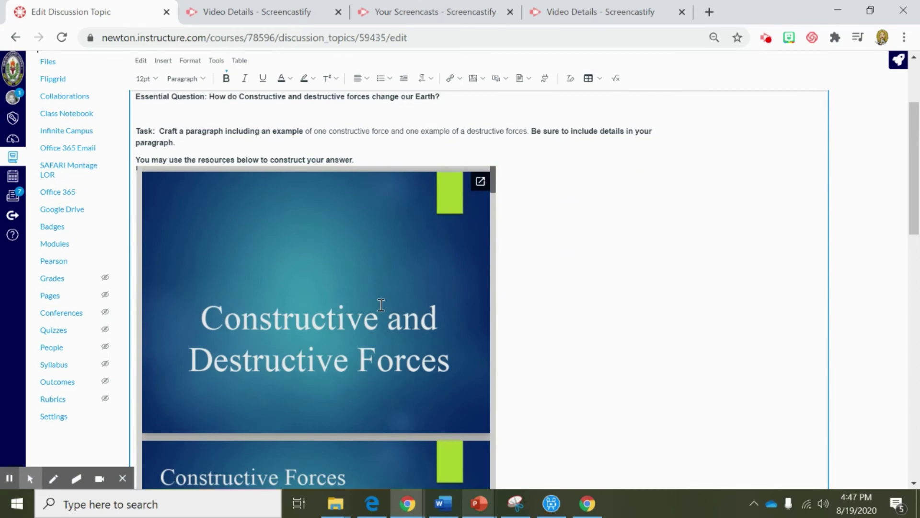
# Review the discussion body, checking the instructions, the embedded presentation and the landforms video.
pyautogui.scroll(-6, 381, 305)
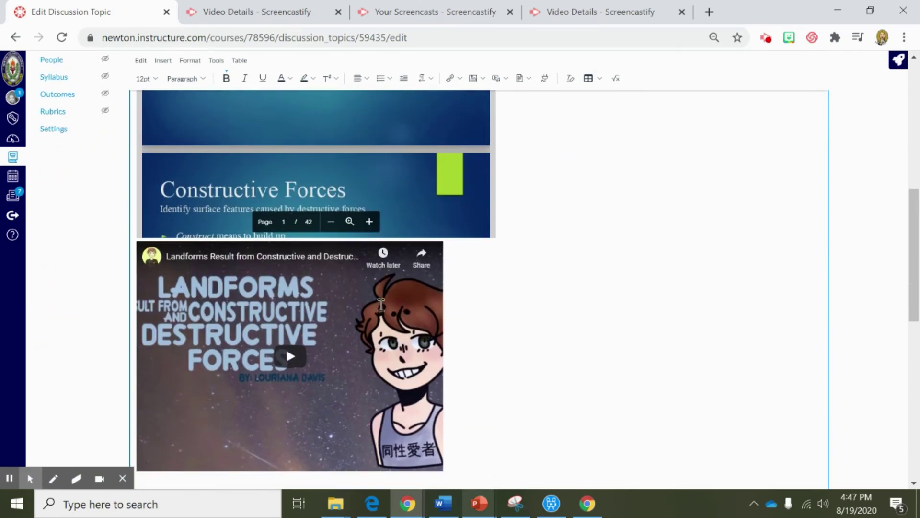
pyautogui.scroll(-3, 381, 310)
pyautogui.scroll(9, 381, 311)
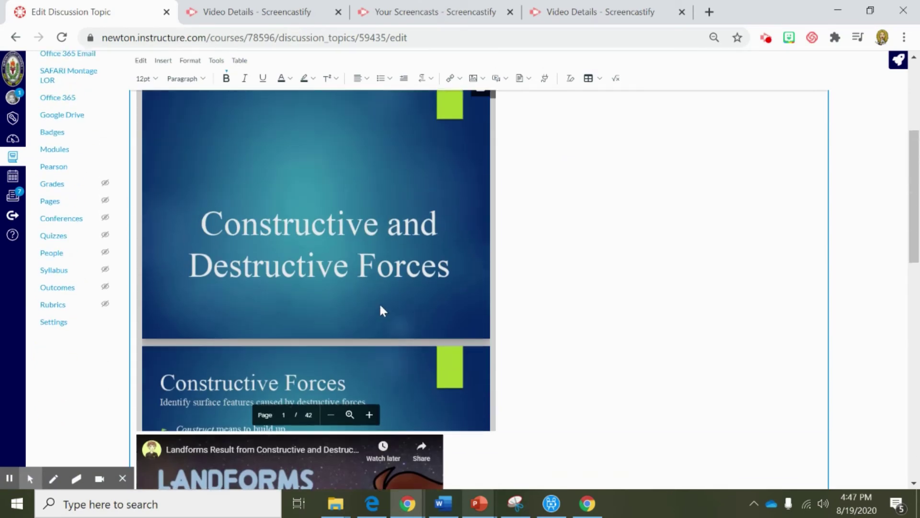
pyautogui.scroll(2, 382, 311)
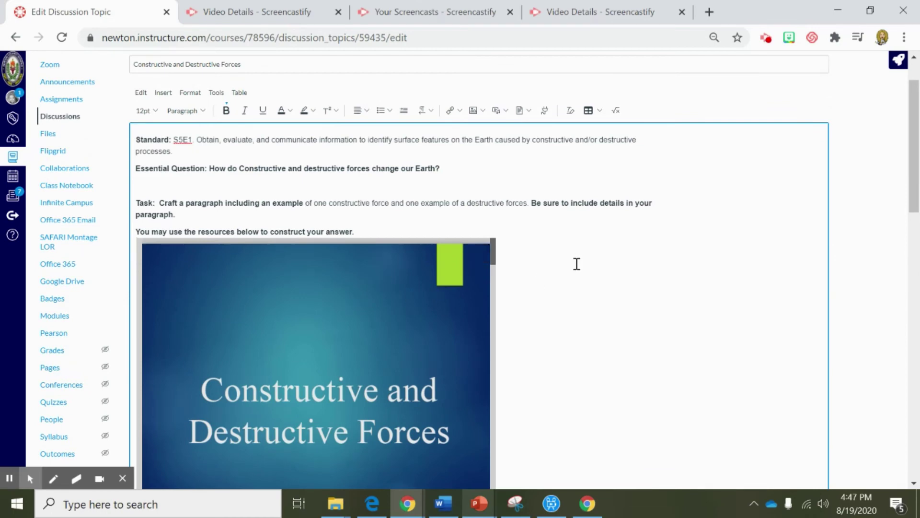
pyautogui.click(364, 232)
pyautogui.scroll(-3, 364, 232)
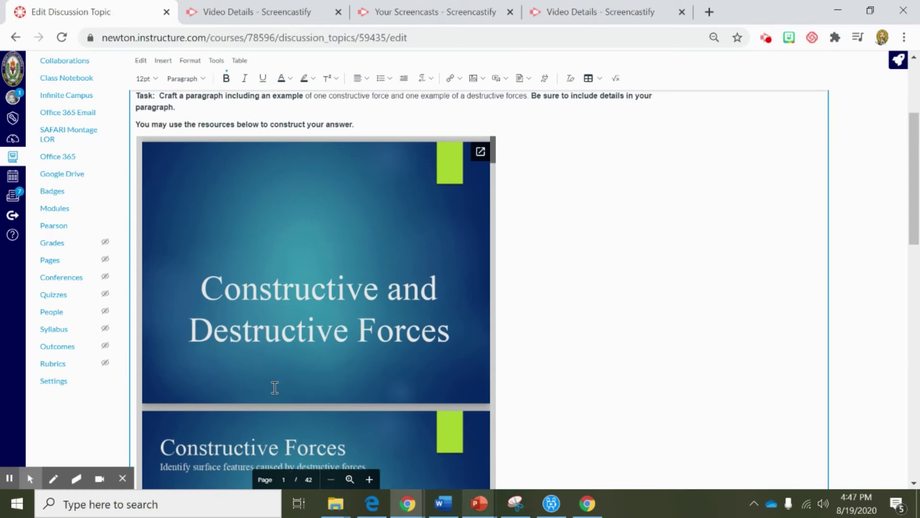
pyautogui.scroll(-2, 274, 387)
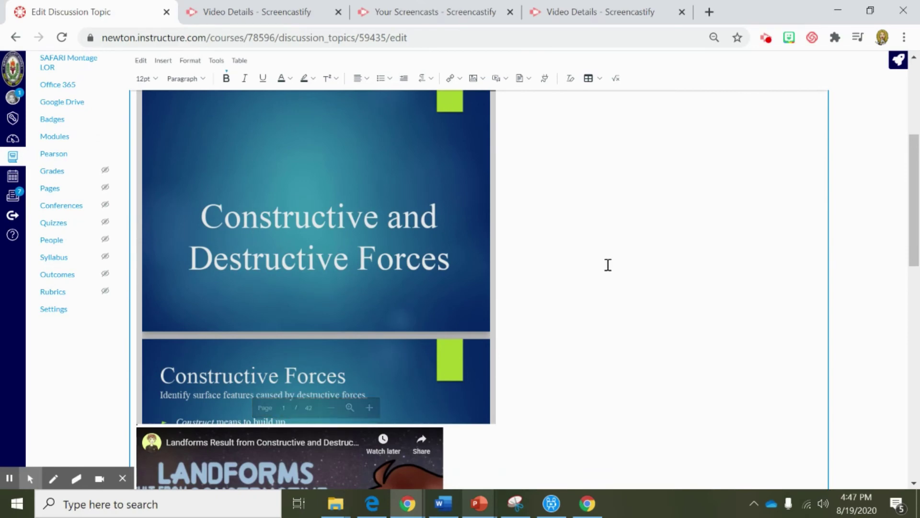
pyautogui.scroll(-5, 607, 265)
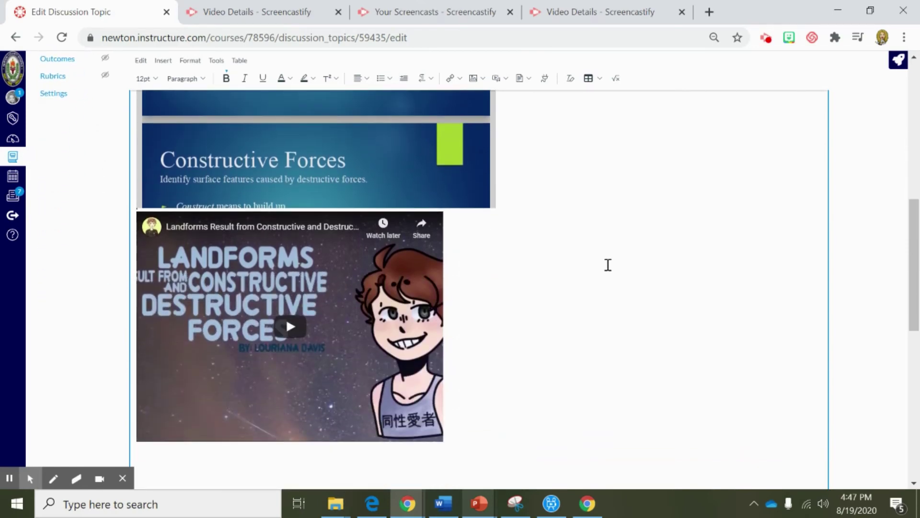
# In the discussion options, require users to post before seeing replies and allow liking.
pyautogui.scroll(-6, 607, 264)
pyautogui.scroll(-2, 608, 265)
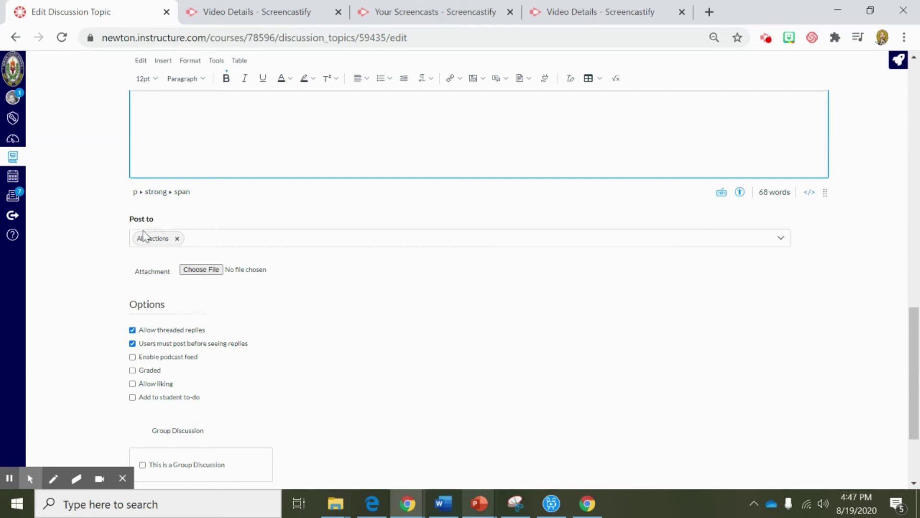
pyautogui.scroll(-2, 229, 308)
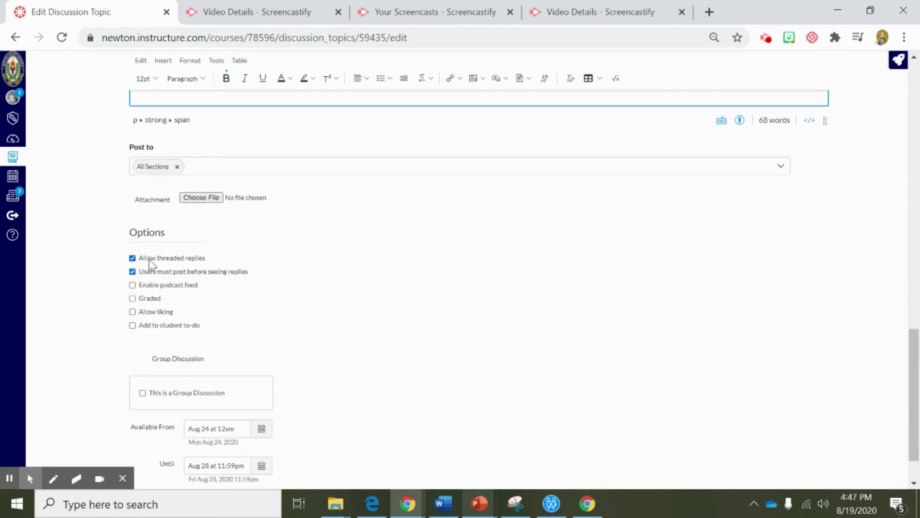
pyautogui.click(132, 271)
pyautogui.click(132, 272)
pyautogui.click(132, 314)
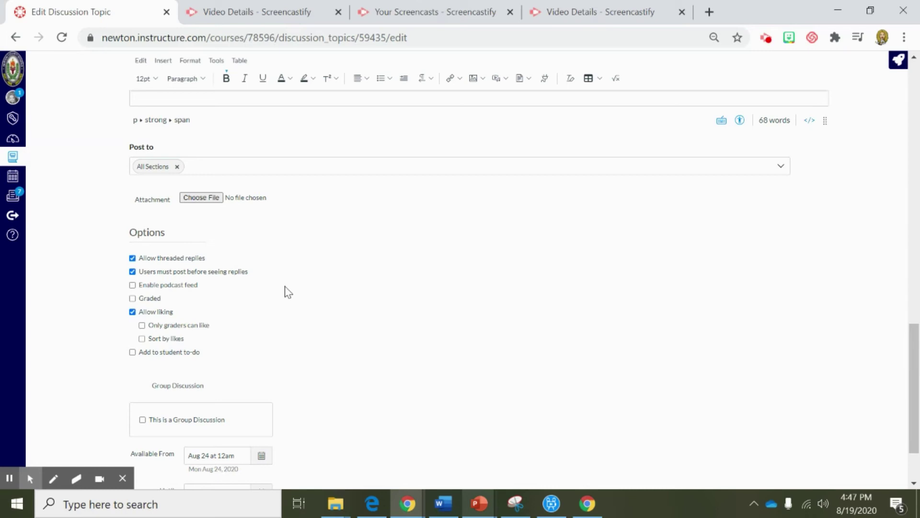
# Set the discussion's Available From date to Aug 19, 2020 and save the discussion.
pyautogui.scroll(-2, 287, 291)
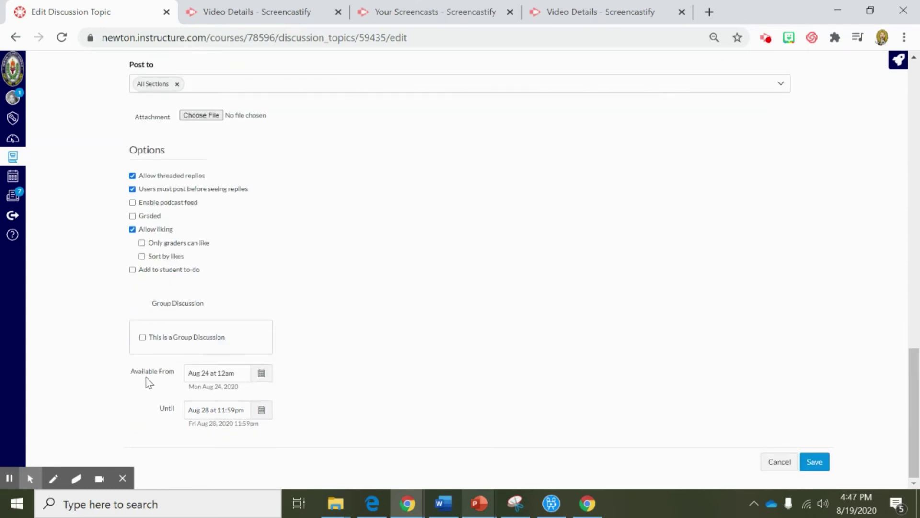
pyautogui.click(262, 373)
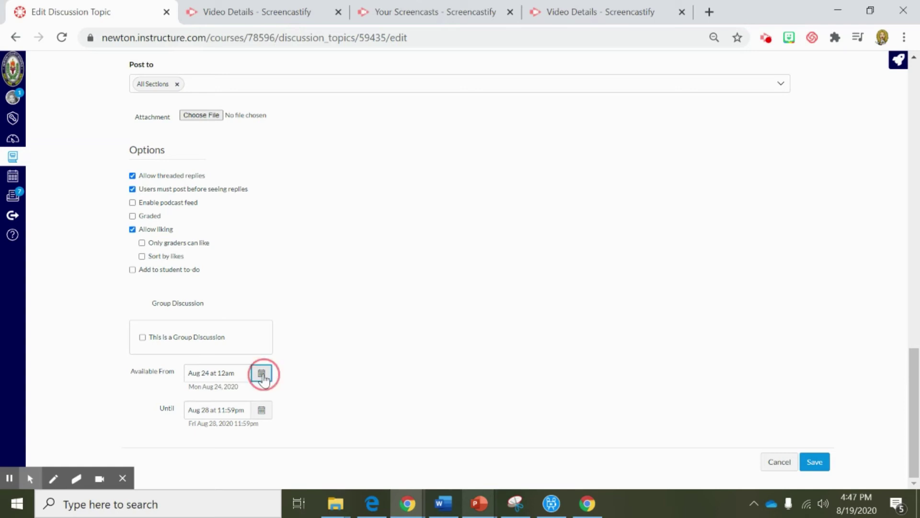
pyautogui.click(242, 329)
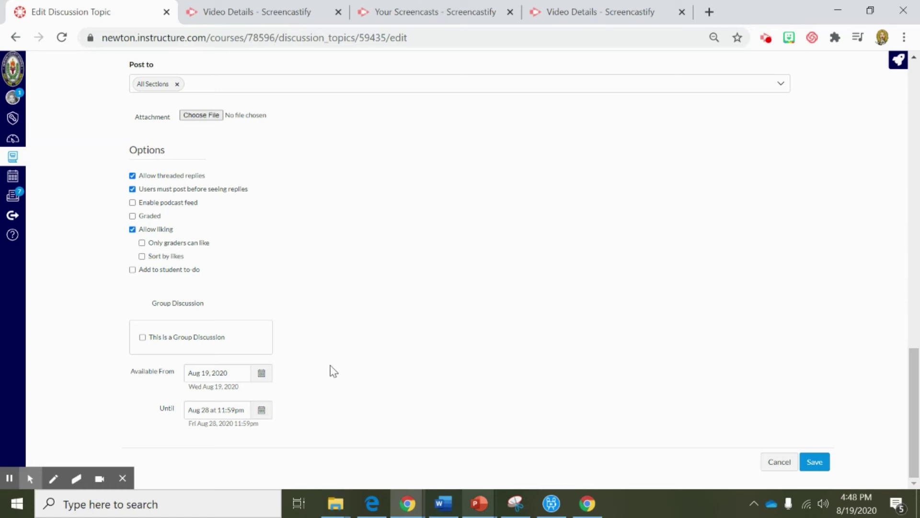
pyautogui.click(816, 463)
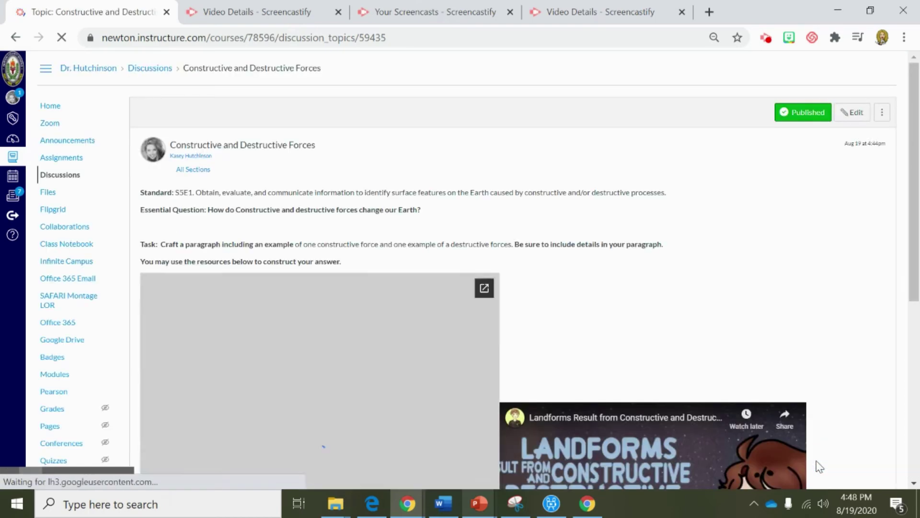
# Review the saved discussion, paging through the embedded Constructive and Destructive Forces presentation.
pyautogui.scroll(-3, 628, 238)
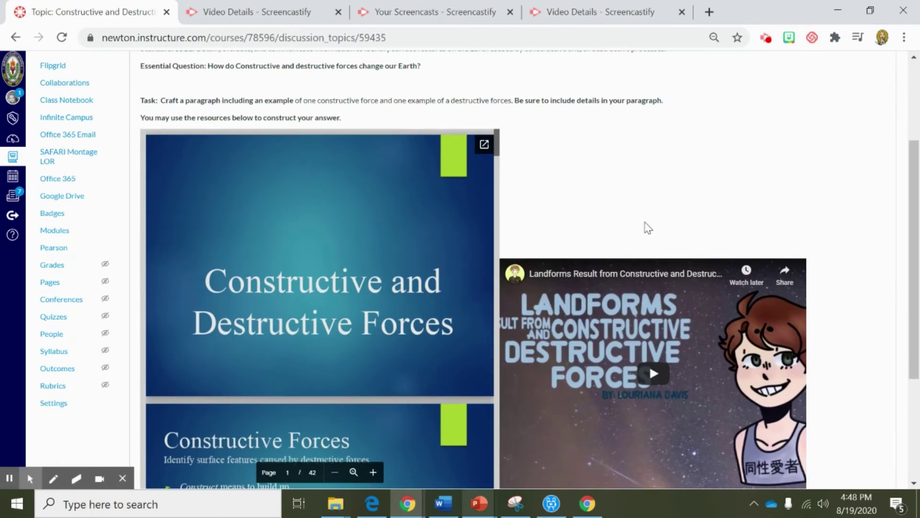
pyautogui.scroll(-8, 344, 254)
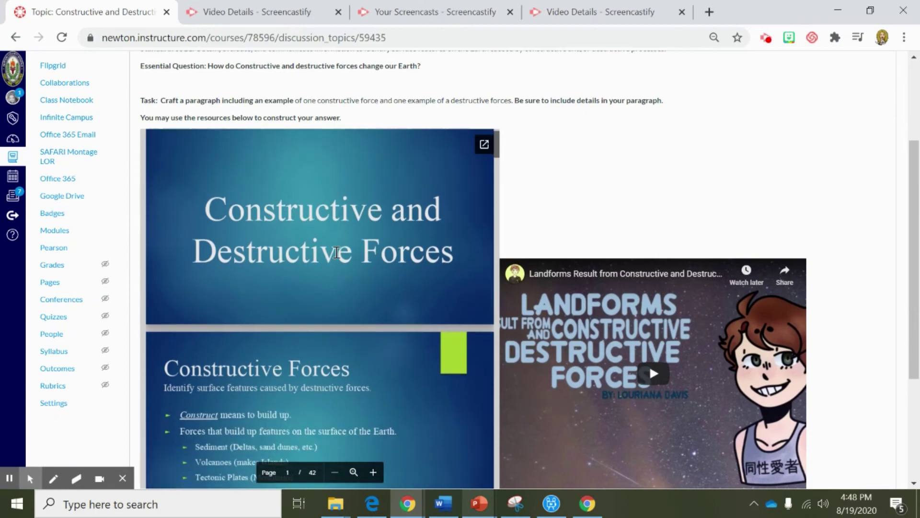
pyautogui.scroll(-10, 337, 252)
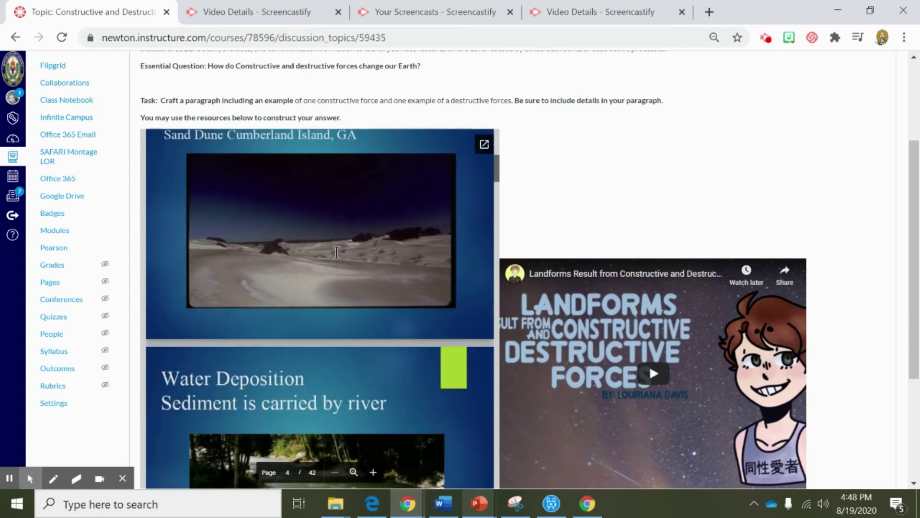
pyautogui.scroll(-10, 336, 252)
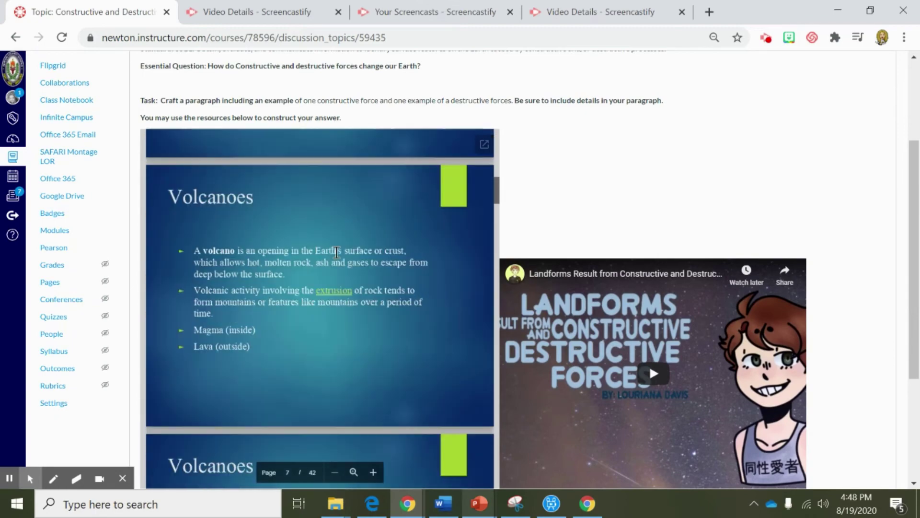
pyautogui.scroll(-7, 336, 252)
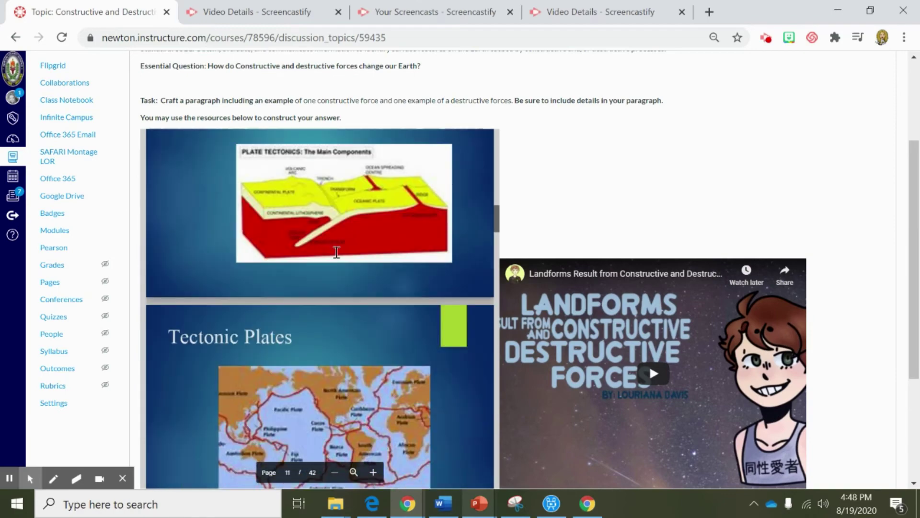
# Open the course settings, view the course details, and display the course navigation items.
pyautogui.scroll(-3, 336, 252)
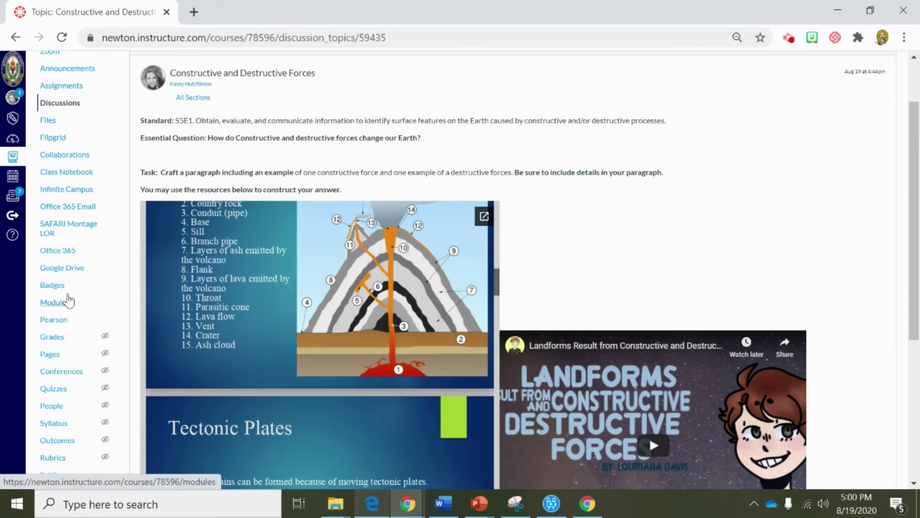
pyautogui.scroll(-2, 69, 299)
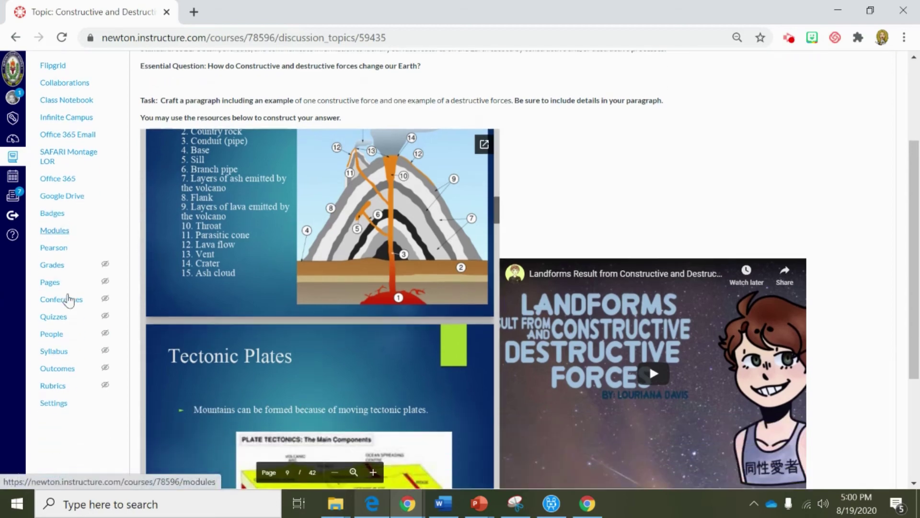
pyautogui.click(53, 404)
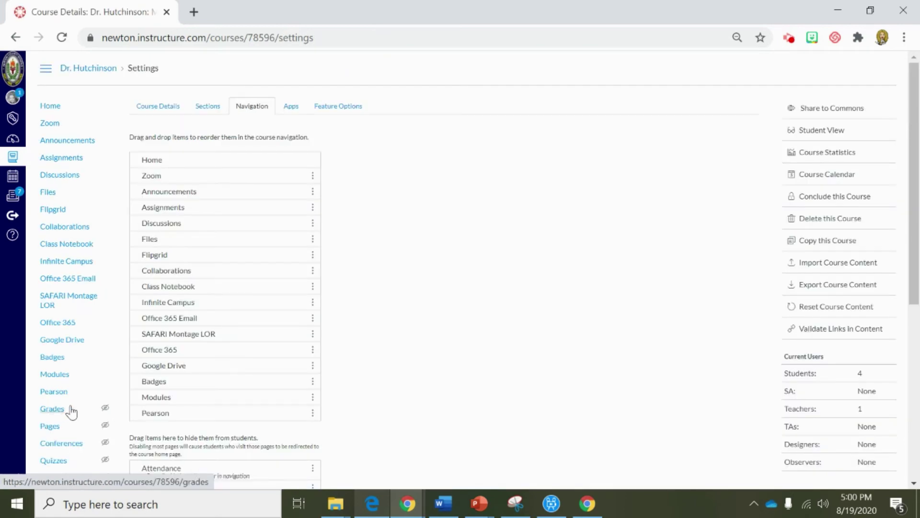
pyautogui.click(166, 104)
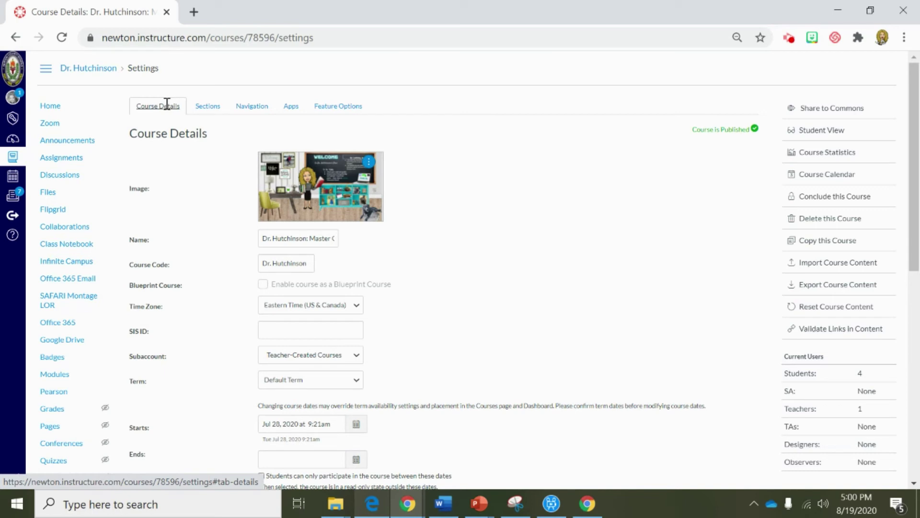
pyautogui.click(257, 108)
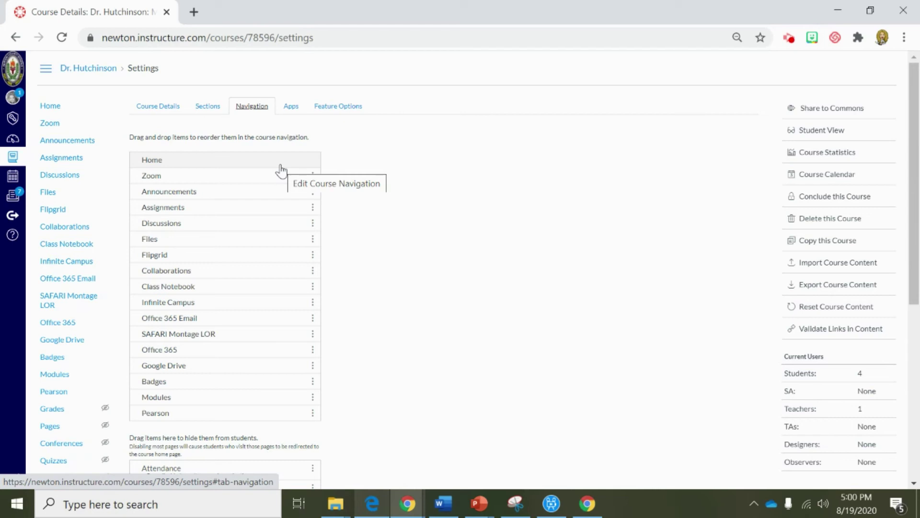
# Hide Badges, Class Notebook and Collaborations from students in the course navigation.
pyautogui.scroll(-2, 281, 170)
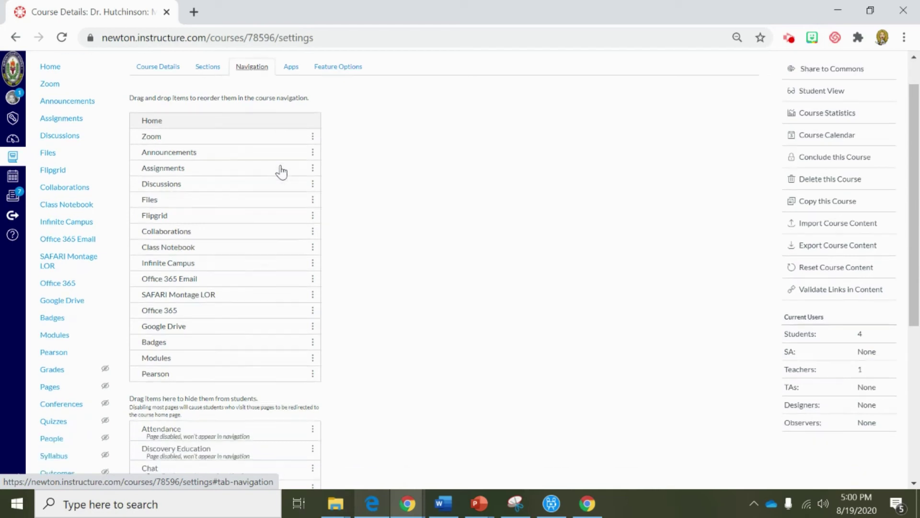
pyautogui.moveTo(242, 314); pyautogui.dragTo(238, 386)
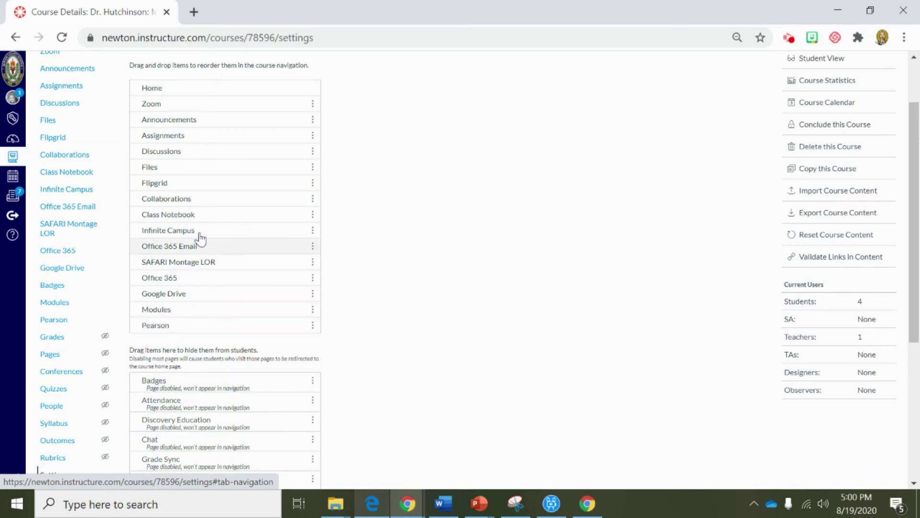
pyautogui.moveTo(220, 217); pyautogui.dragTo(230, 357)
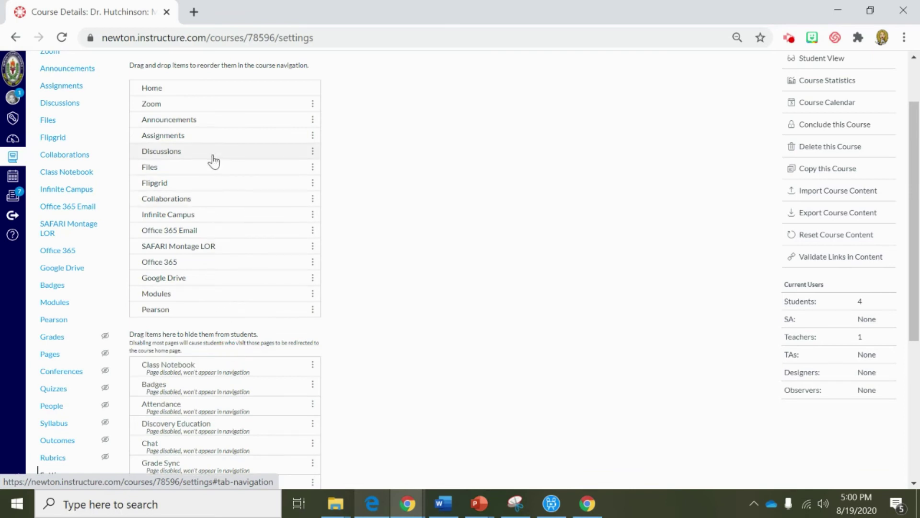
pyautogui.moveTo(200, 199); pyautogui.dragTo(199, 350)
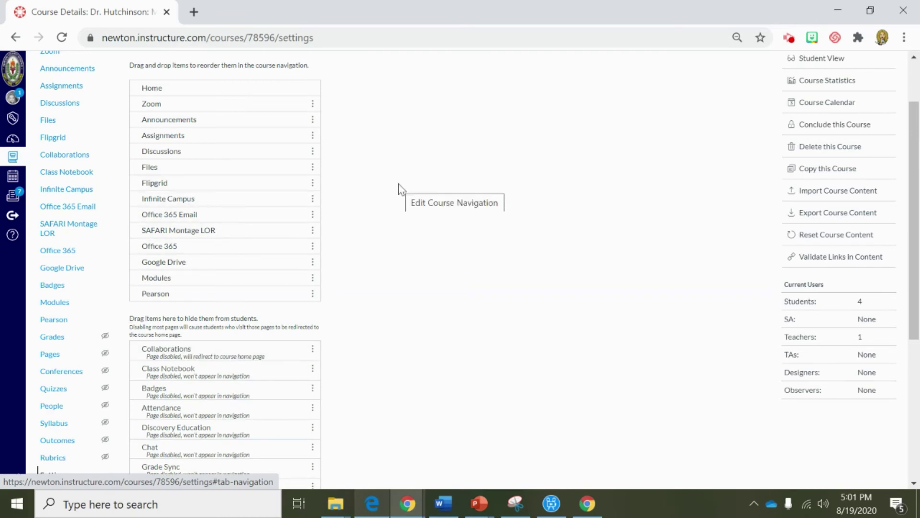
# Move Quizzes to the top of the hidden navigation items and save the course navigation.
pyautogui.scroll(-5, 399, 186)
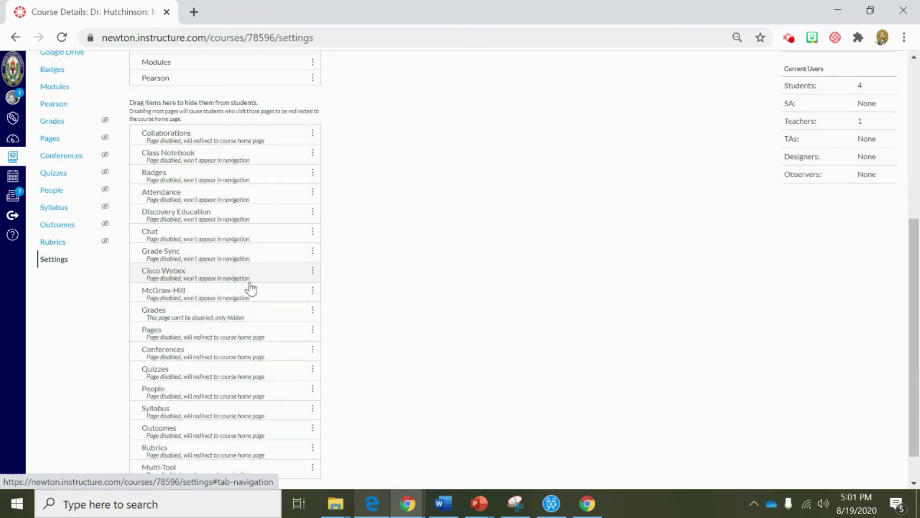
pyautogui.moveTo(222, 375); pyautogui.dragTo(221, 101)
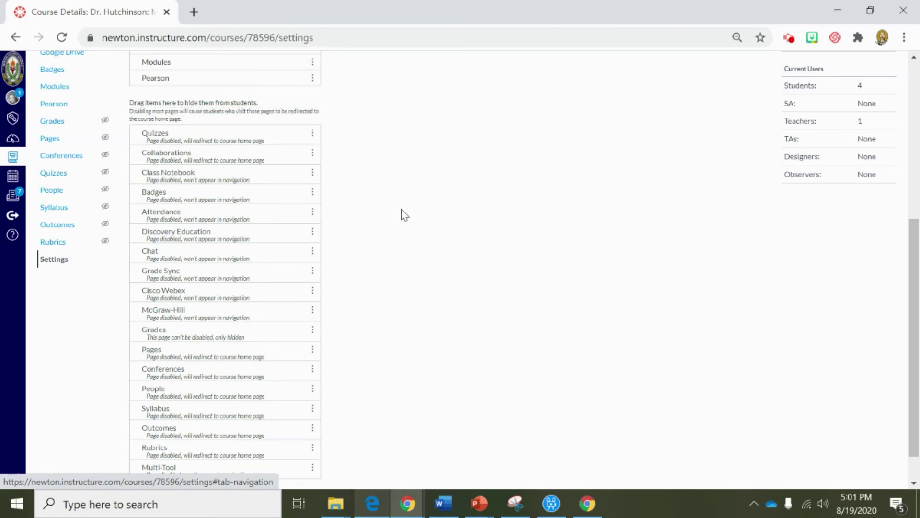
pyautogui.scroll(3, 403, 214)
pyautogui.scroll(3, 402, 213)
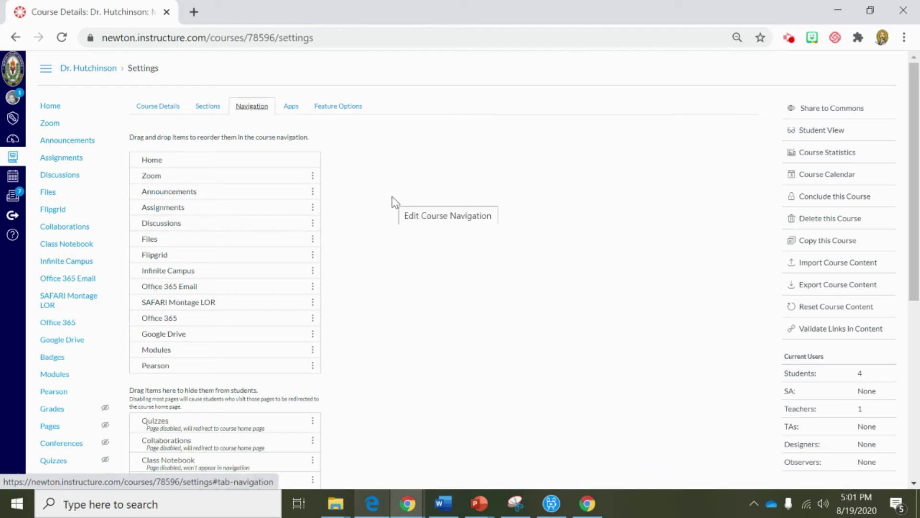
pyautogui.scroll(-7, 393, 202)
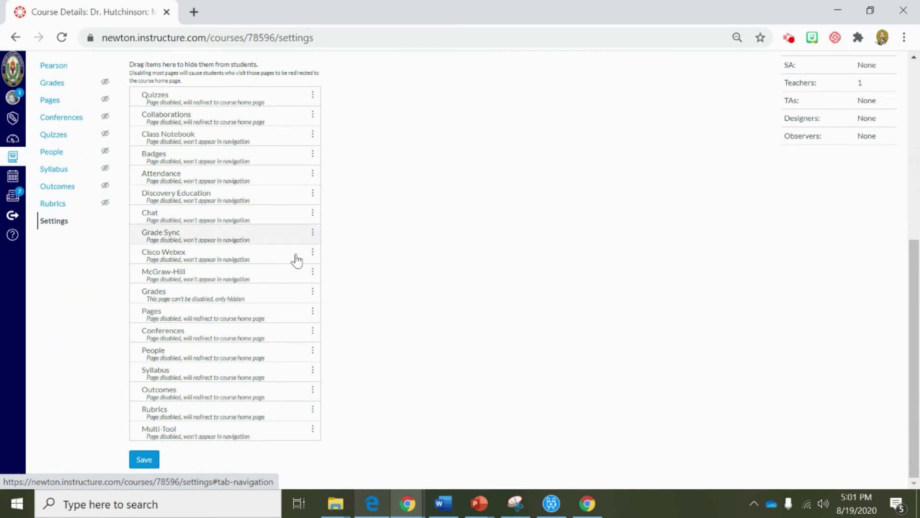
pyautogui.click(145, 461)
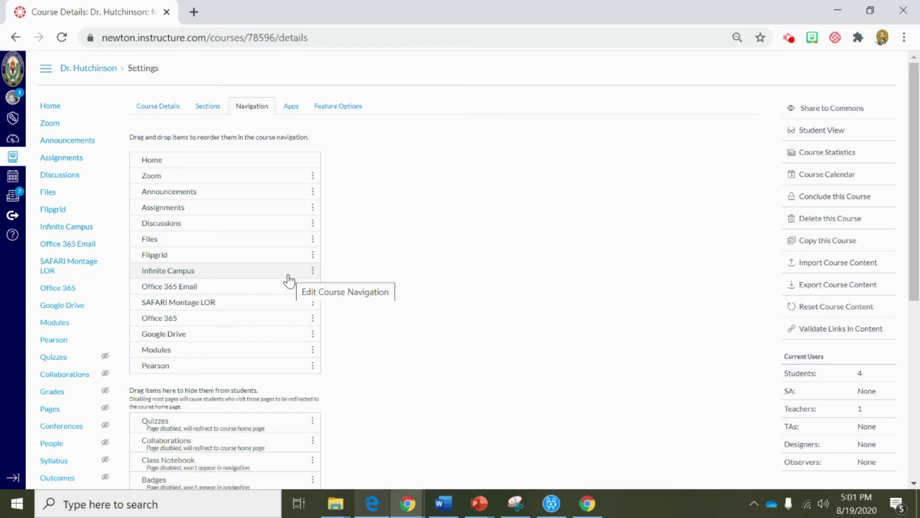
# Check the course home page and its navigation in Student View, and leave Student View.
pyautogui.click(48, 107)
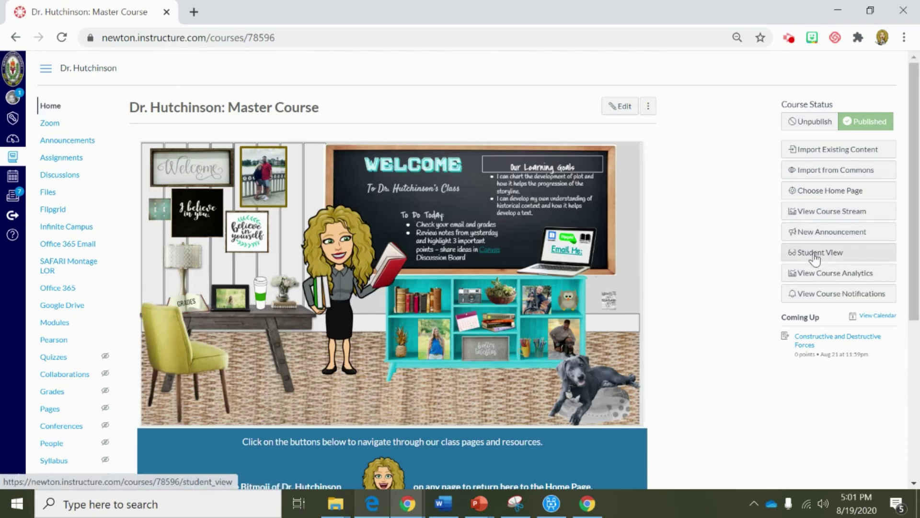
pyautogui.click(814, 254)
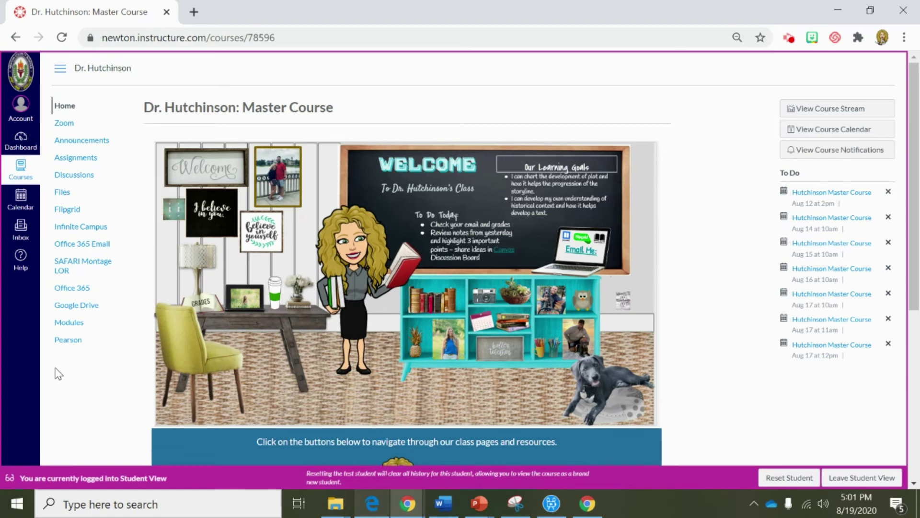
pyautogui.click(862, 478)
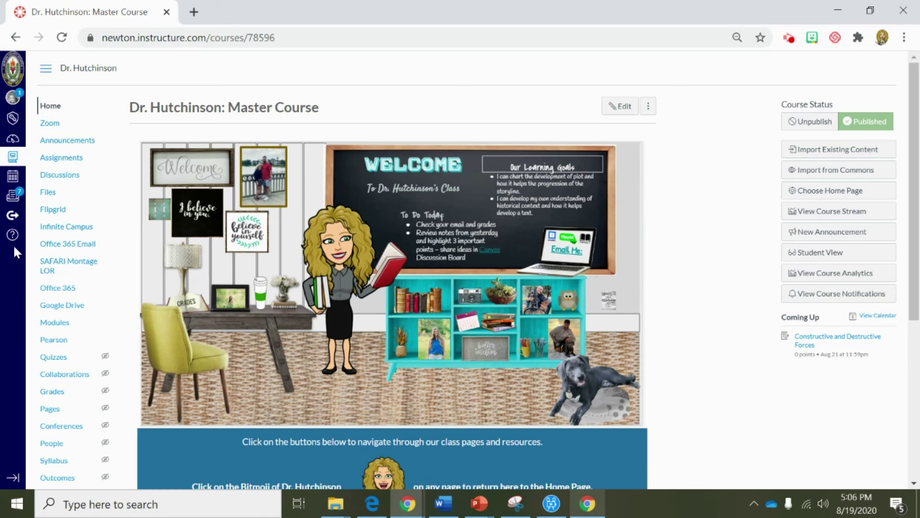
# Open Commons and search the shared resources for "constructive forces".
pyautogui.click(13, 217)
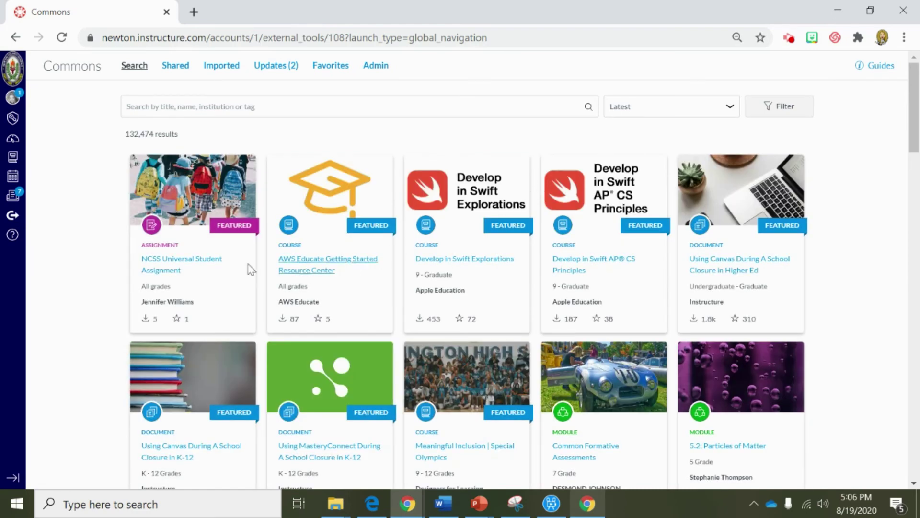
pyautogui.click(201, 111)
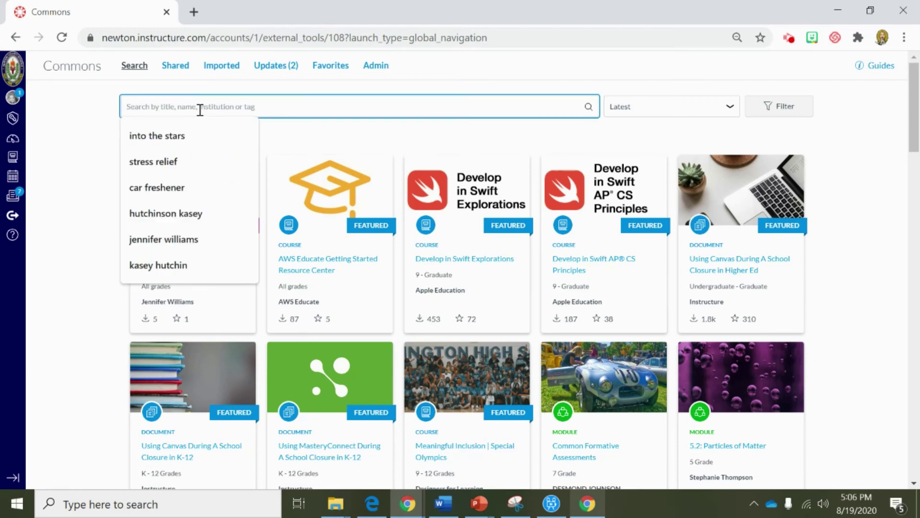
pyautogui.write('constructive forces')
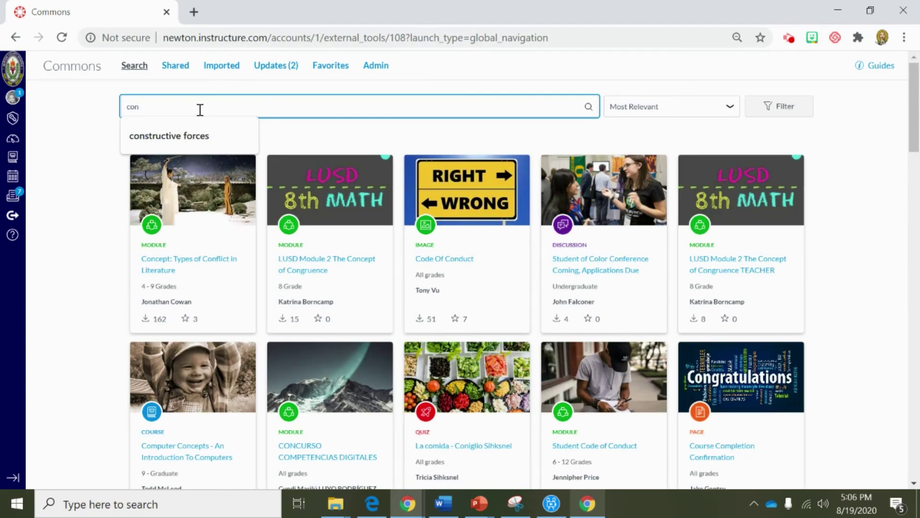
pyautogui.click(192, 132)
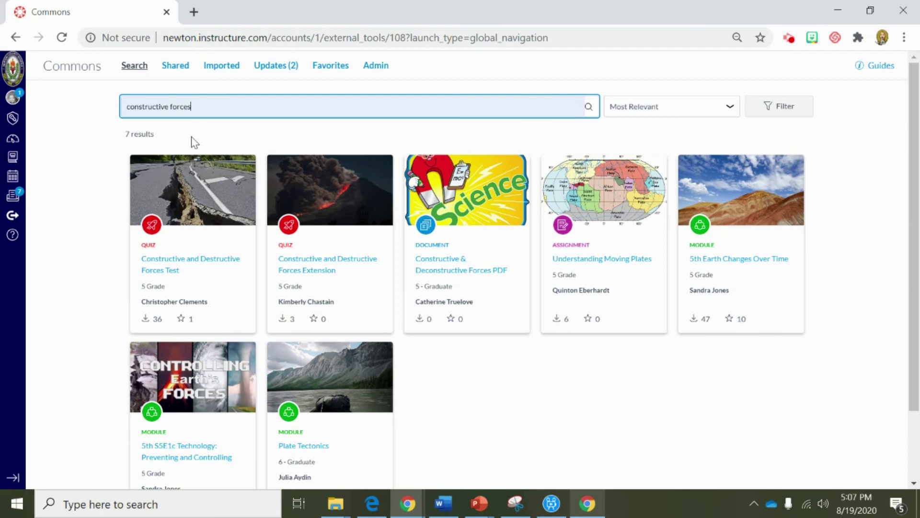
# Examine the sorting choices, the result filters and the resources listed for the Commons search.
pyautogui.click(733, 107)
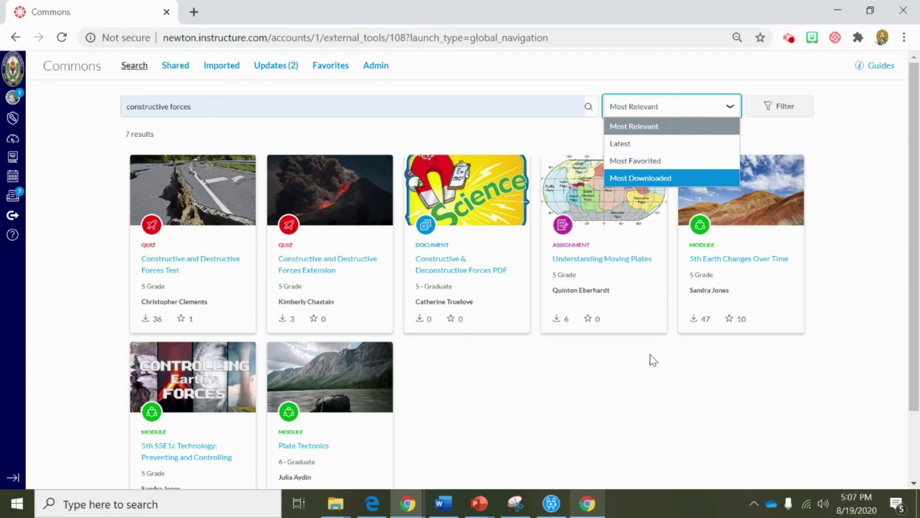
pyautogui.click(597, 390)
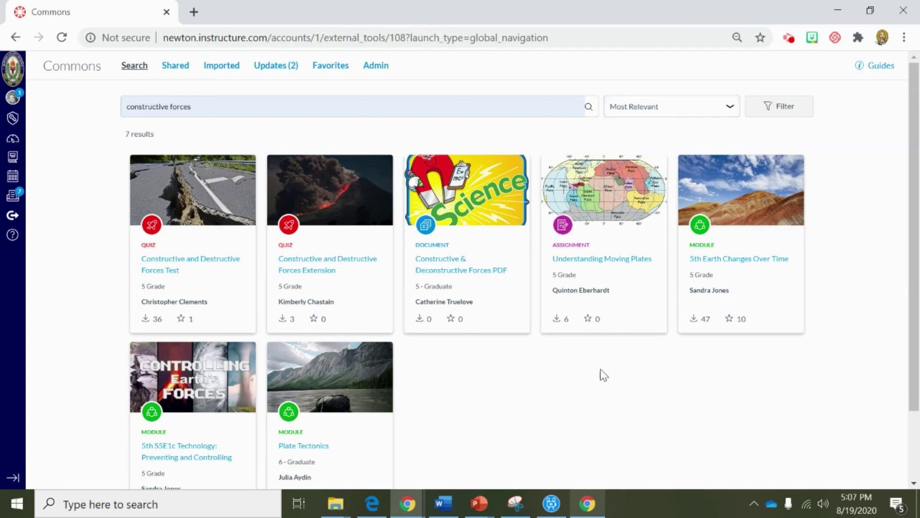
pyautogui.click(785, 110)
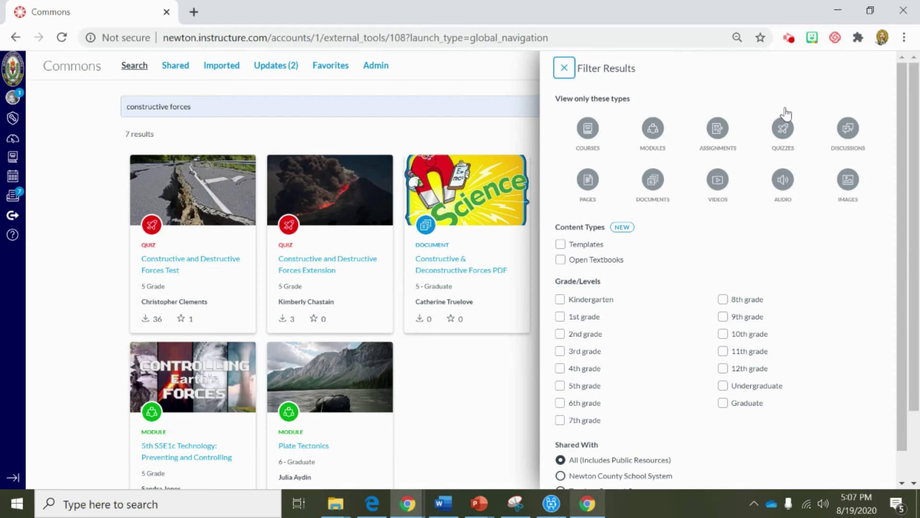
pyautogui.click(565, 70)
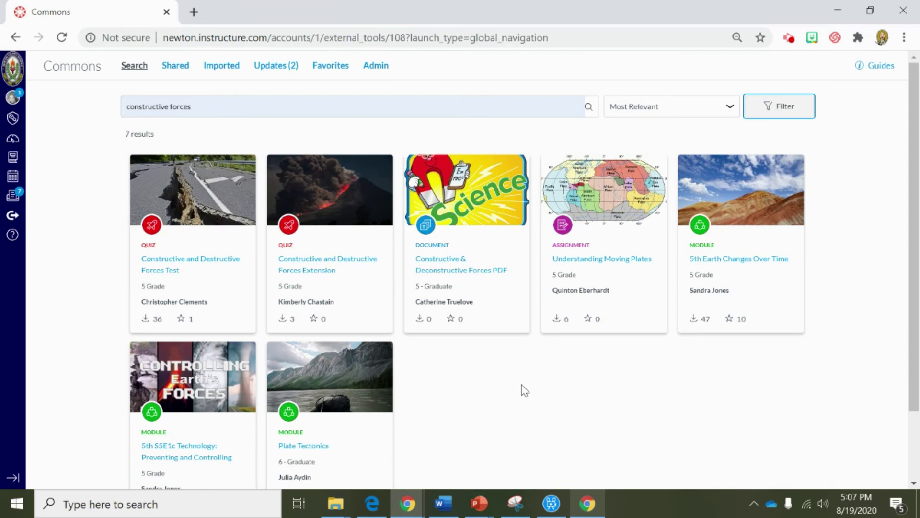
pyautogui.scroll(-3, 621, 390)
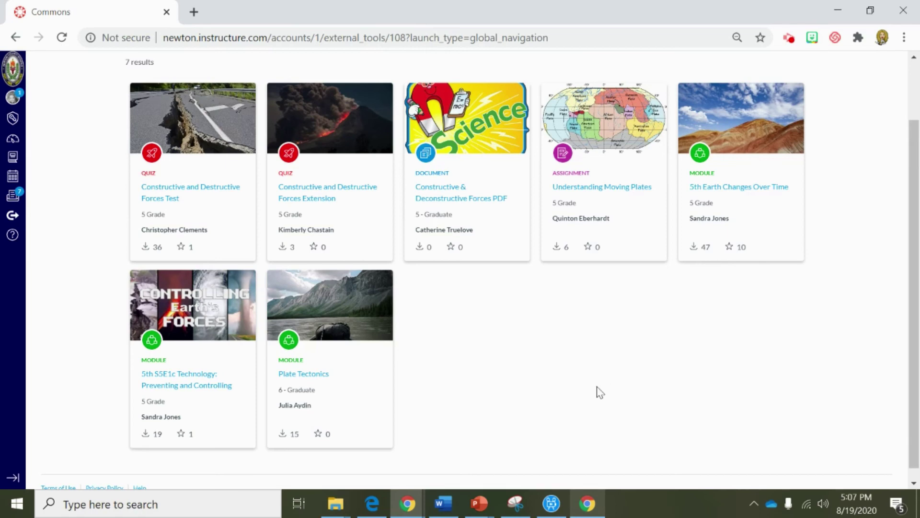
# Open the "5th Earth Changes Over Time" module in Commons and preview its "What Forces Shape North Georgia?" assignment.
pyautogui.scroll(3, 600, 392)
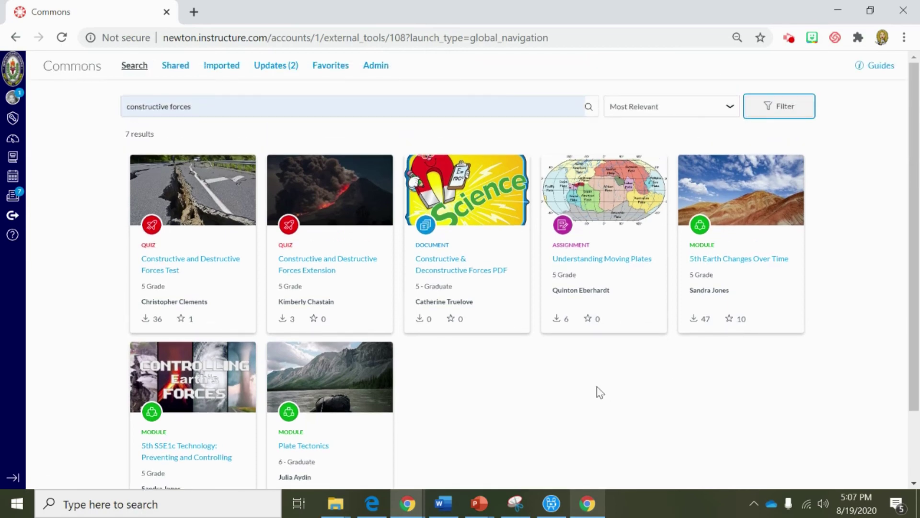
pyautogui.click(733, 261)
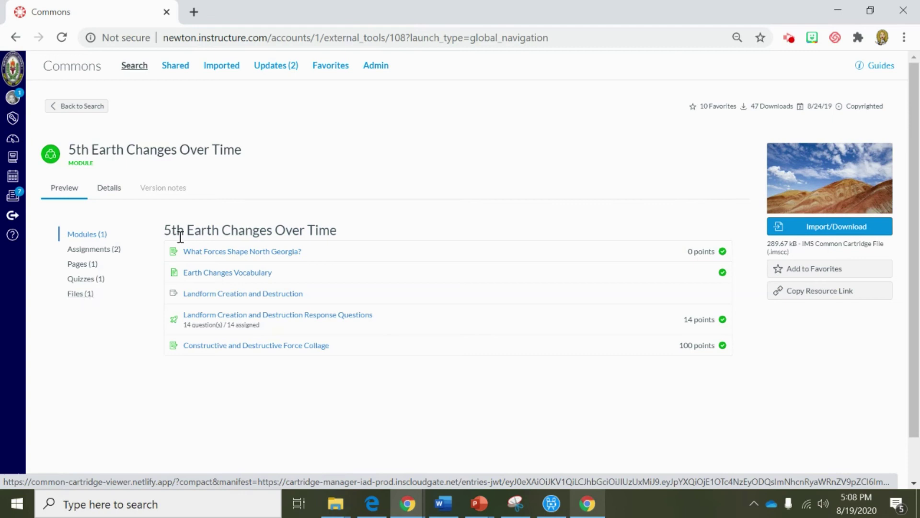
pyautogui.click(233, 252)
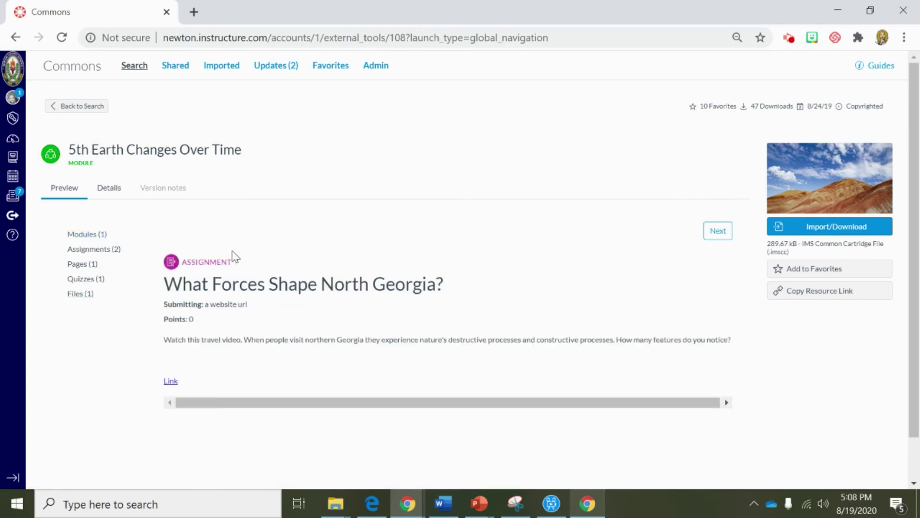
pyautogui.scroll(-1, 254, 276)
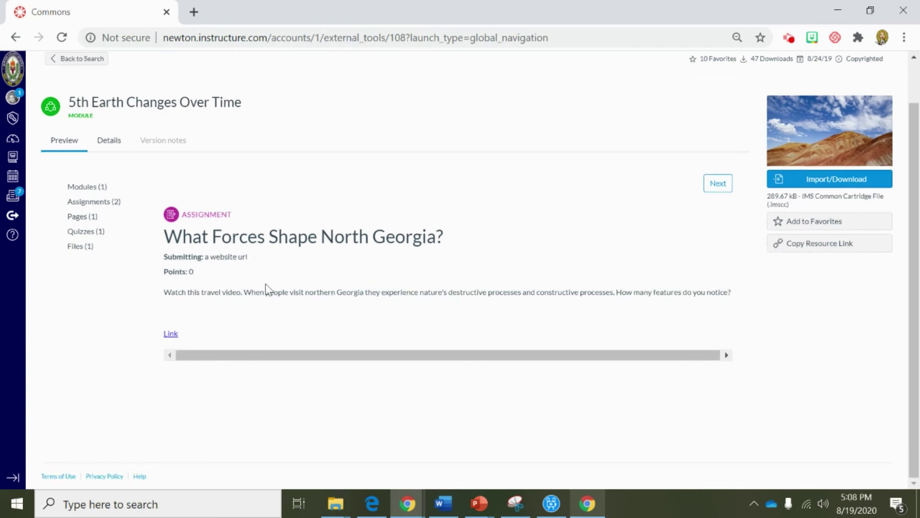
pyautogui.click(727, 355)
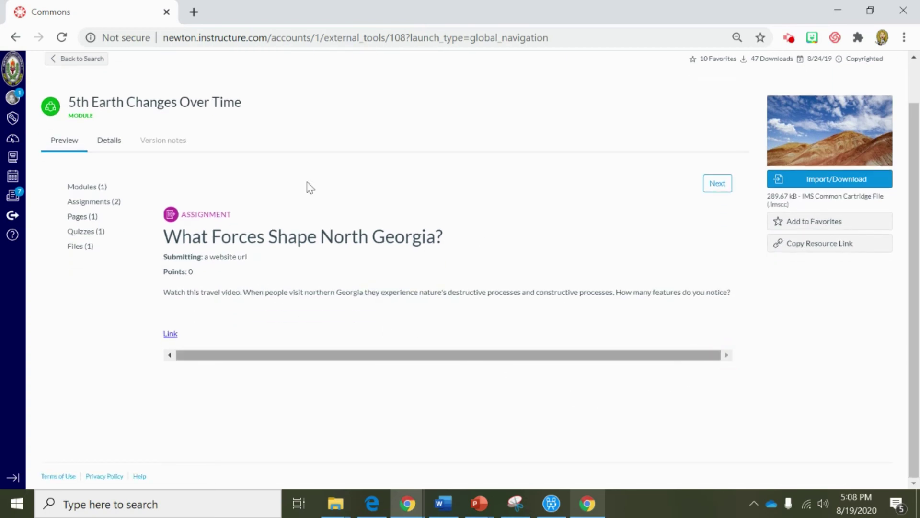
# Check the module's assignments and pages, and read through the "Earth Changes Vocabulary" page.
pyautogui.click(83, 205)
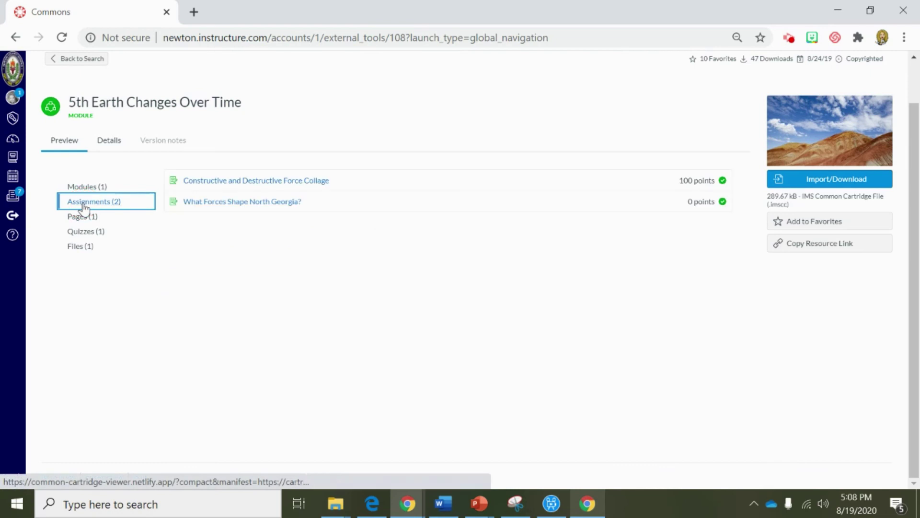
pyautogui.click(77, 223)
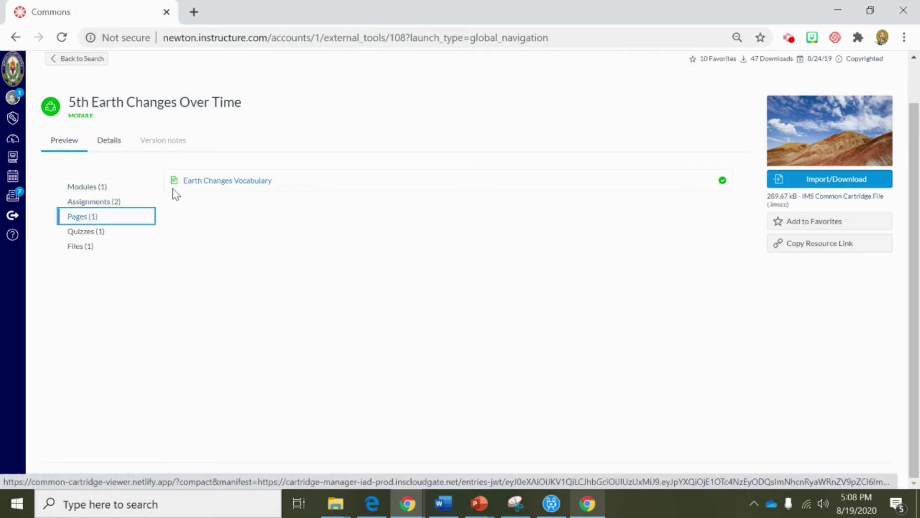
pyautogui.click(220, 181)
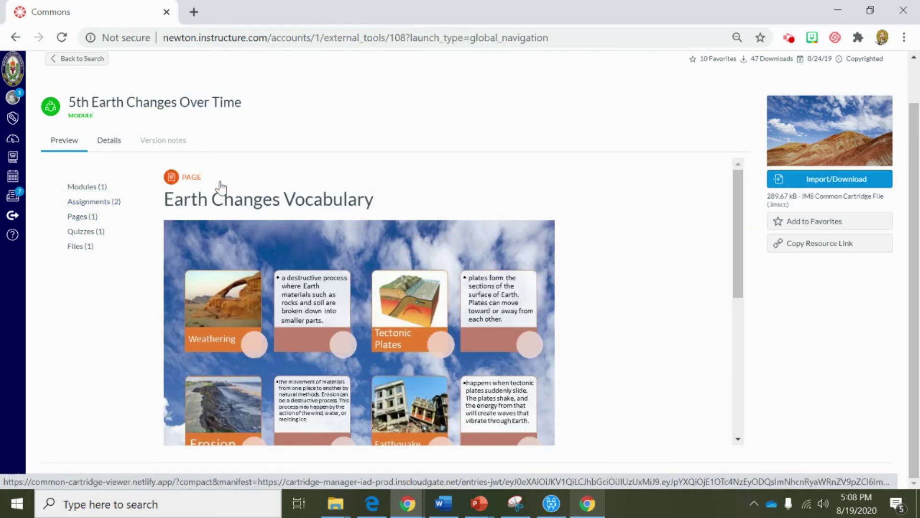
pyautogui.scroll(-3, 551, 248)
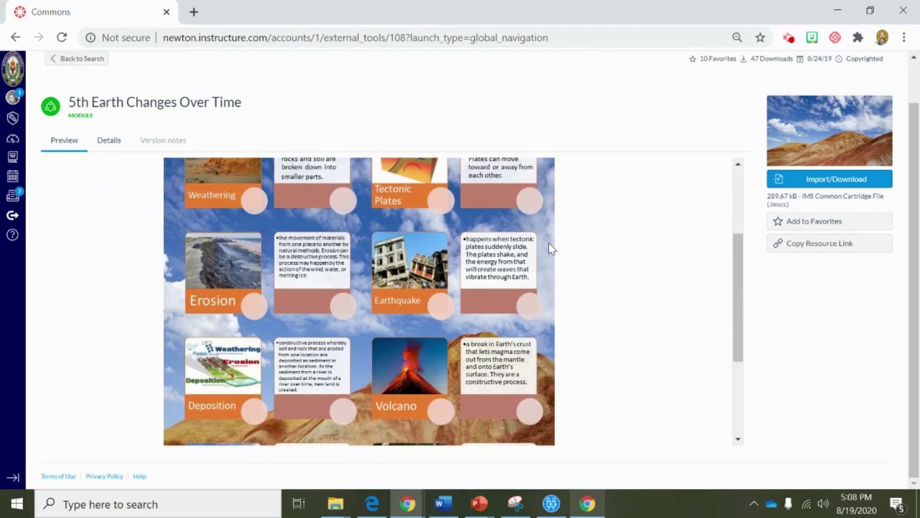
pyautogui.scroll(3, 551, 248)
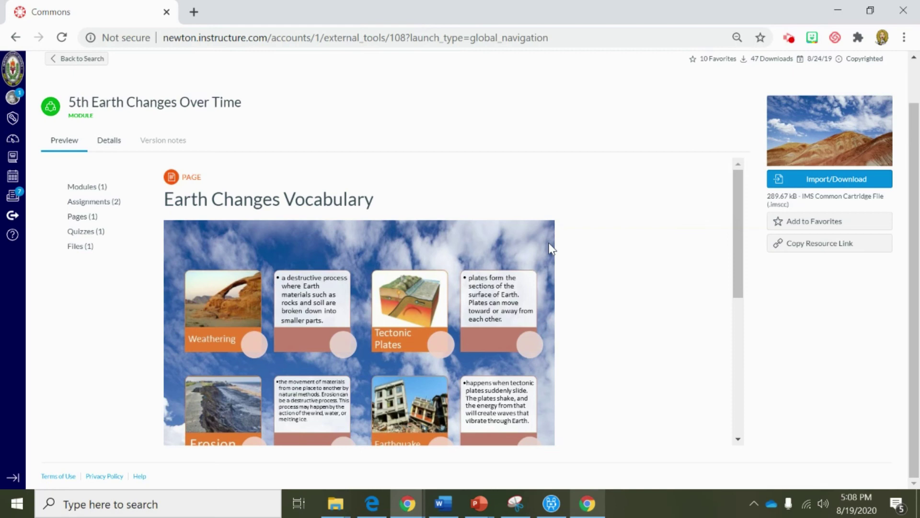
pyautogui.click(843, 183)
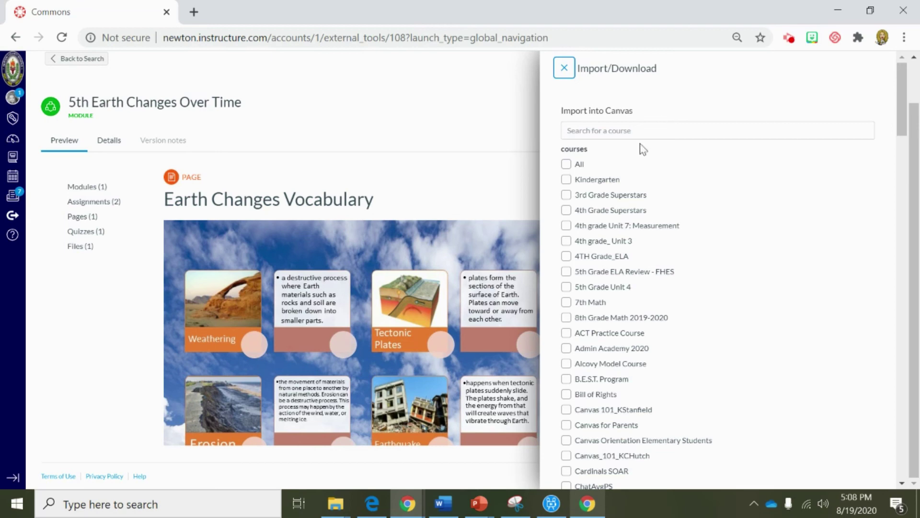
pyautogui.click(587, 132)
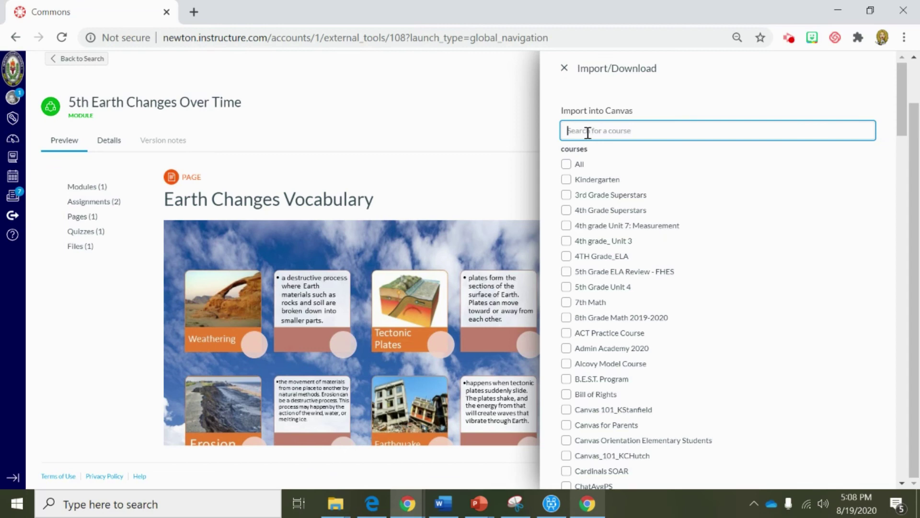
pyautogui.write('hut')
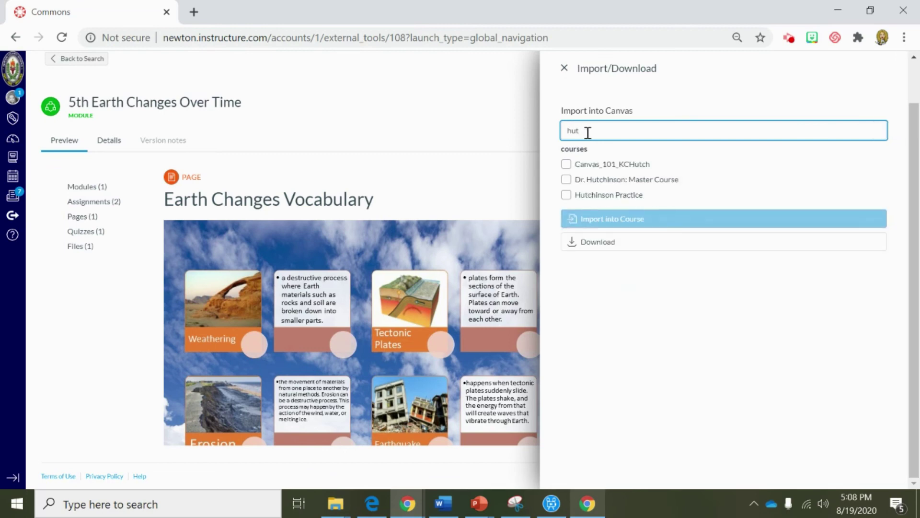
pyautogui.click(566, 180)
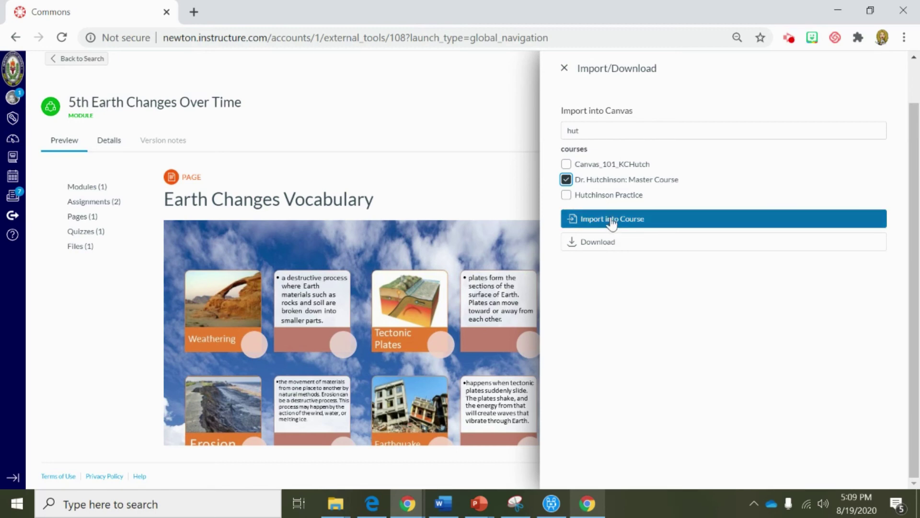
pyautogui.click(564, 69)
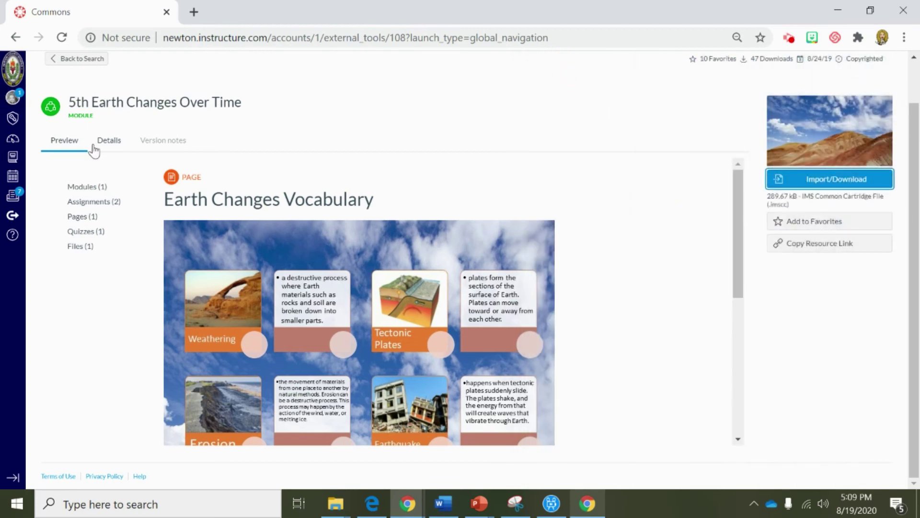
# Return to the Commons start page and search the shared resources for "destructive forces".
pyautogui.click(11, 218)
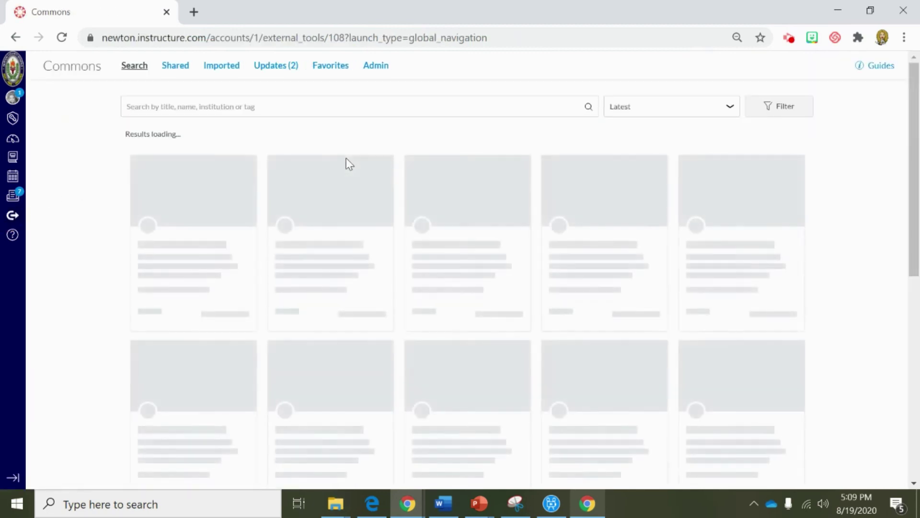
pyautogui.click(210, 102)
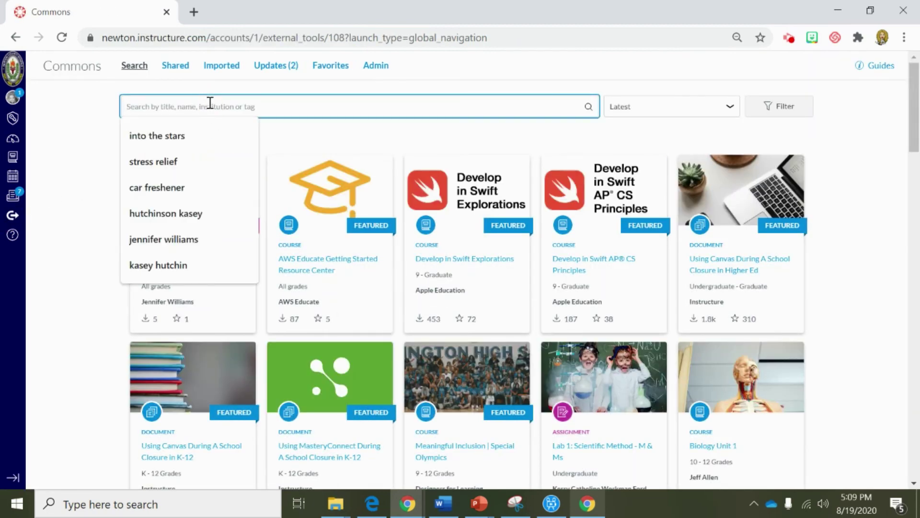
pyautogui.write('destructive')
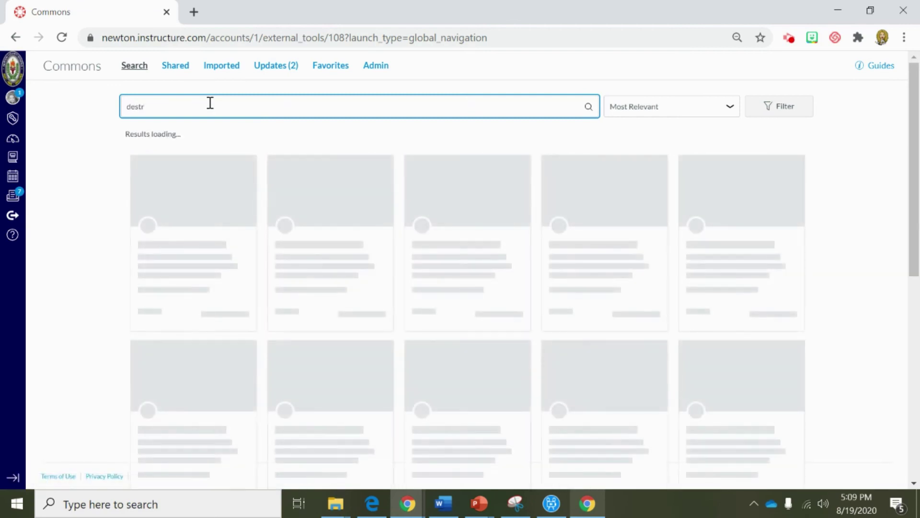
pyautogui.write(' forces')
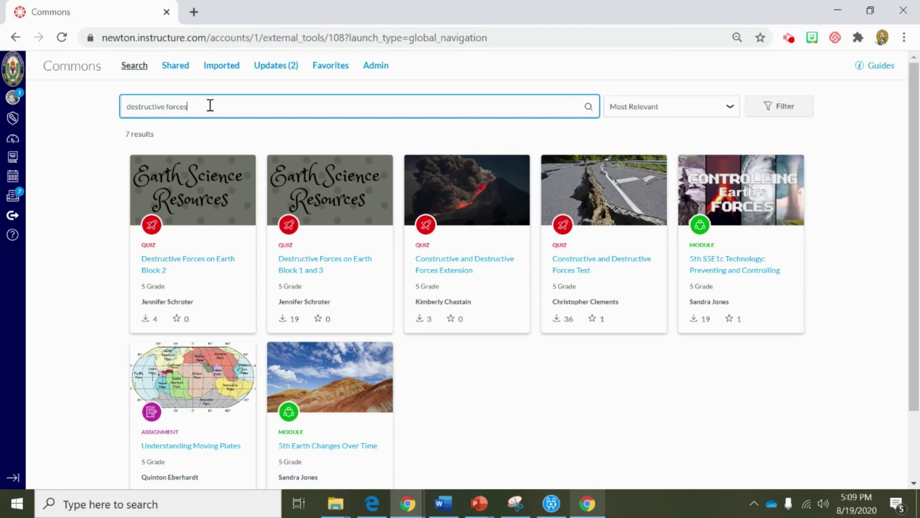
# Look over the search results, open the "Constructive and Destructive Forces Test" quiz and review its questions.
pyautogui.scroll(-3, 225, 188)
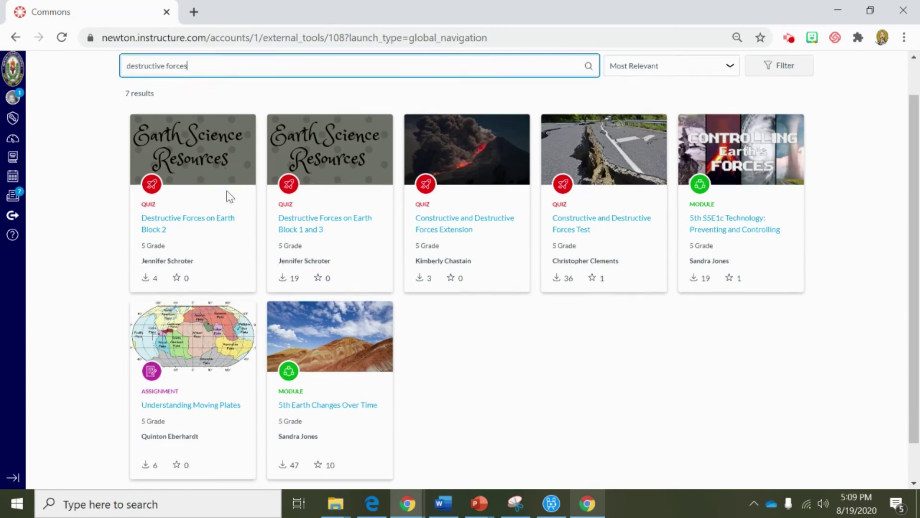
pyautogui.scroll(3, 686, 277)
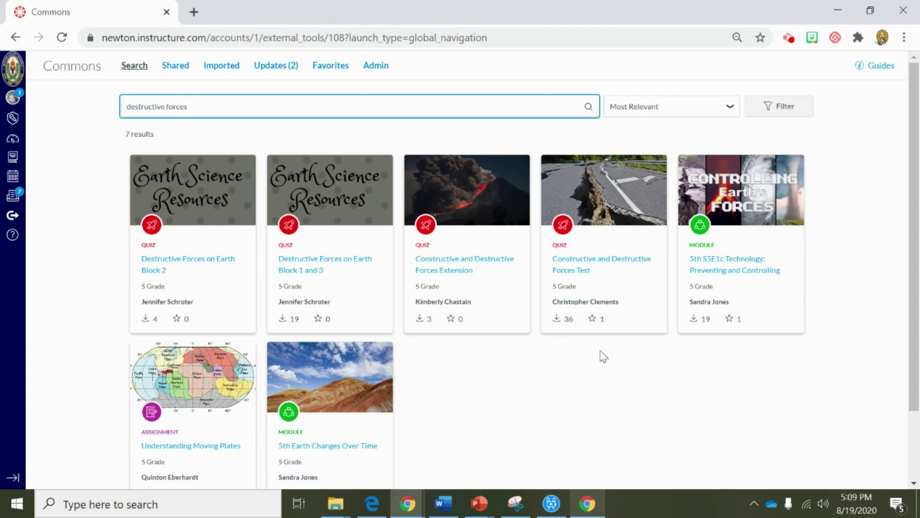
pyautogui.scroll(-2, 603, 356)
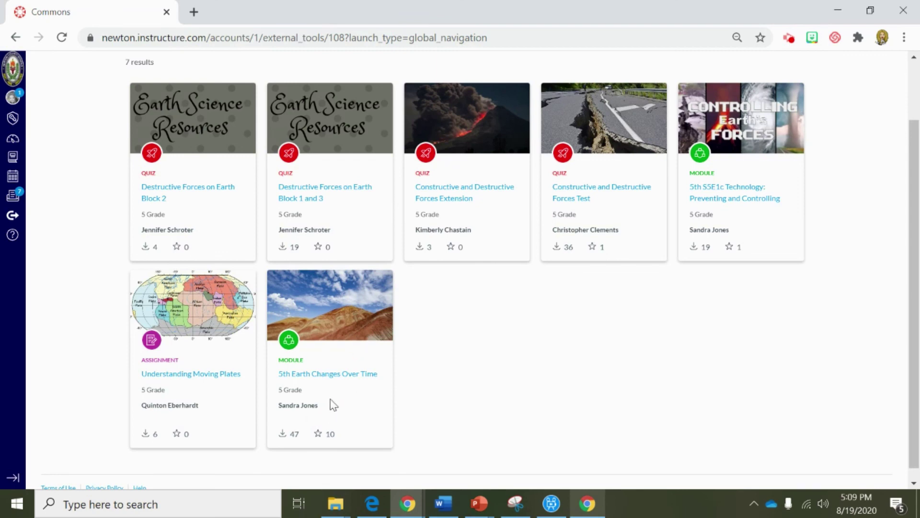
pyautogui.scroll(2, 333, 405)
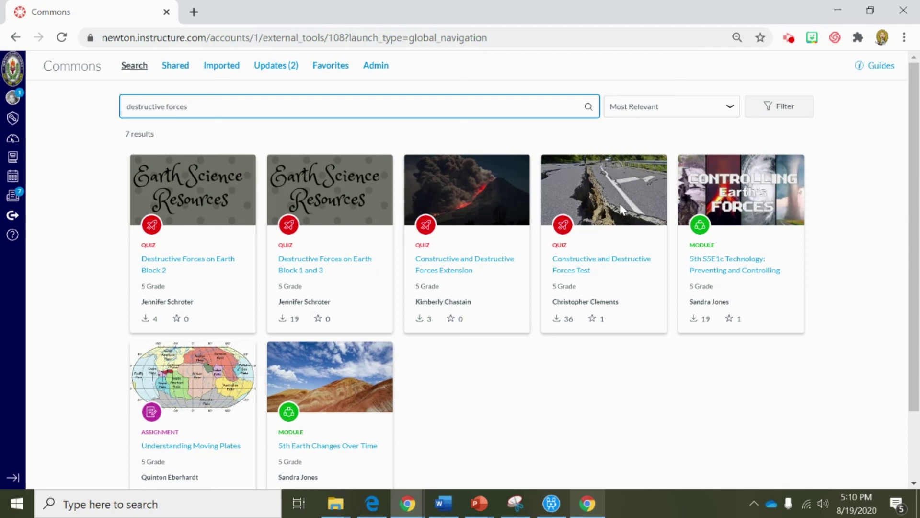
pyautogui.scroll(-2, 620, 209)
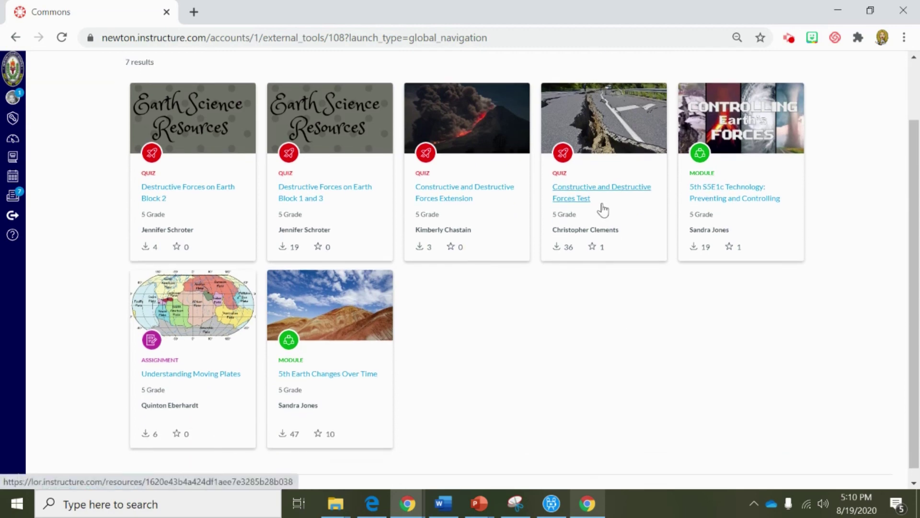
pyautogui.click(565, 198)
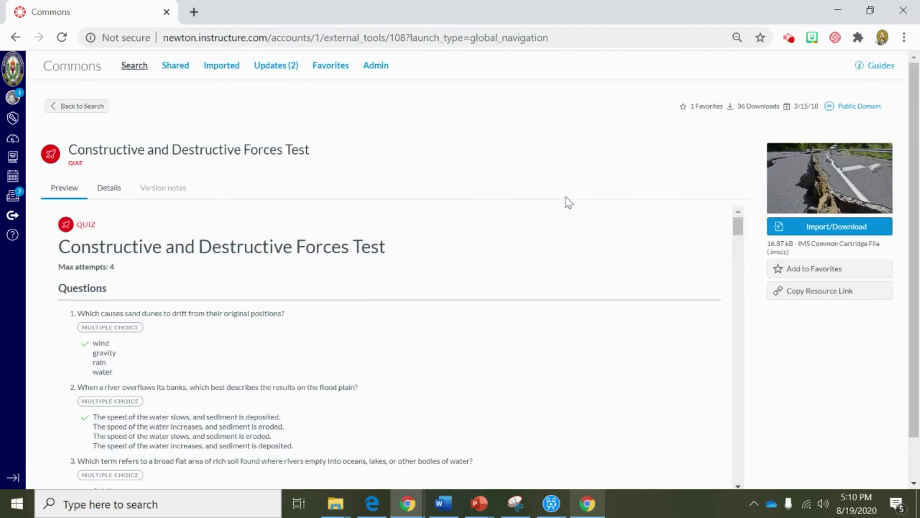
pyautogui.scroll(-2, 564, 332)
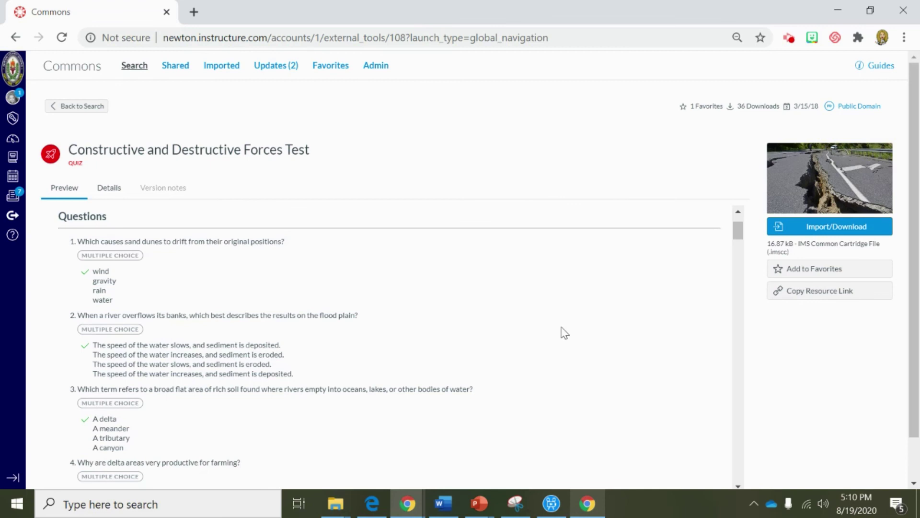
pyautogui.scroll(-4, 565, 332)
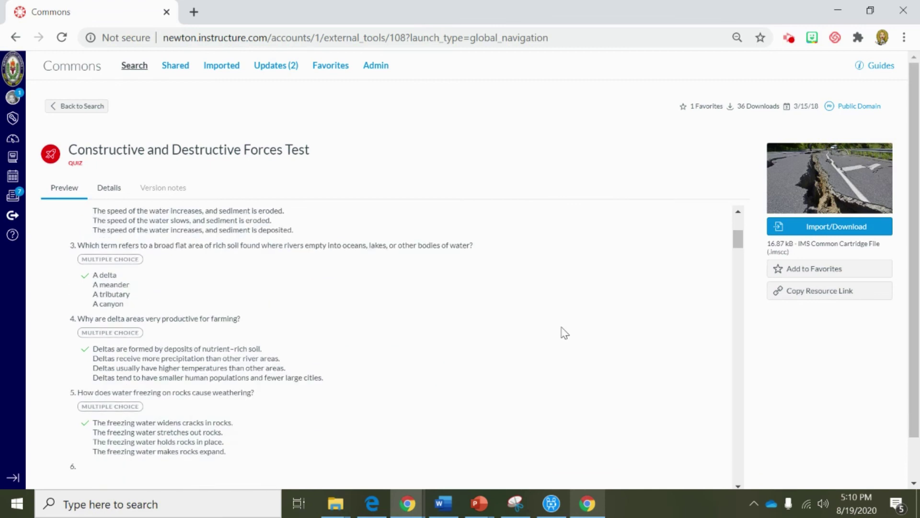
pyautogui.scroll(6, 565, 332)
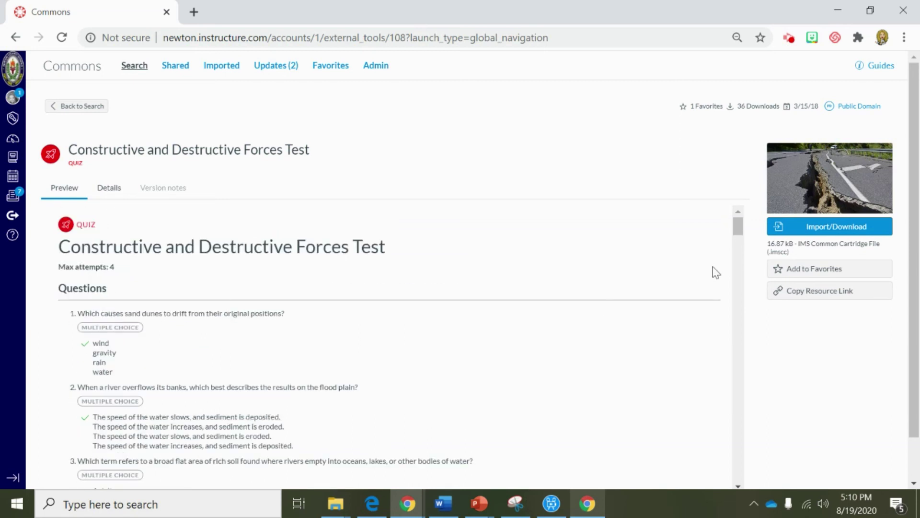
pyautogui.click(828, 232)
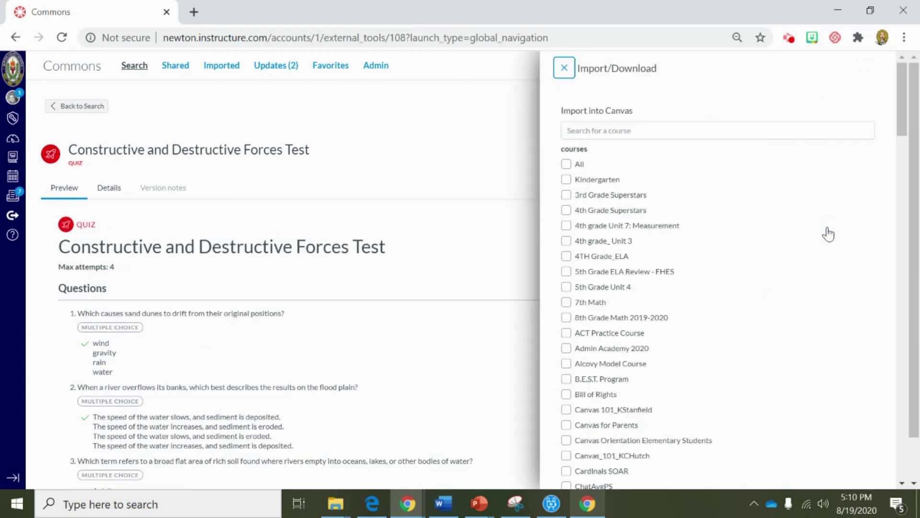
pyautogui.click(623, 133)
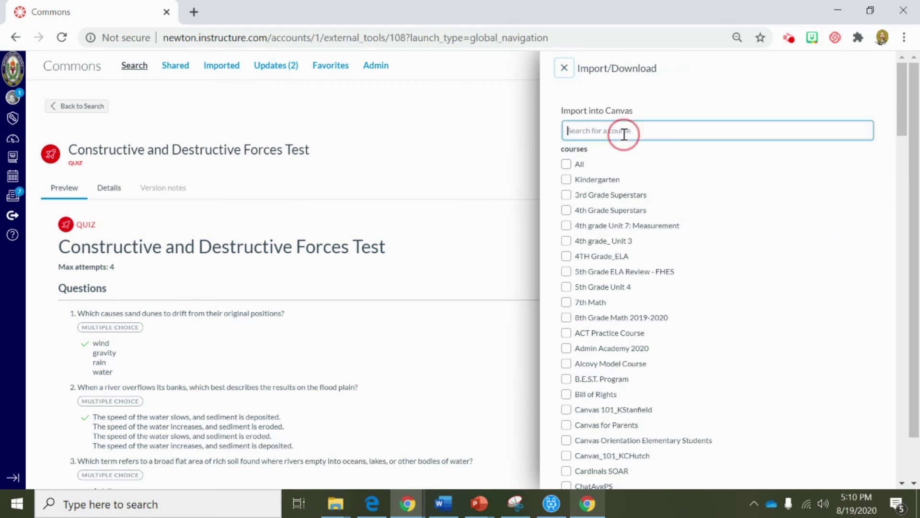
pyautogui.write('dr')
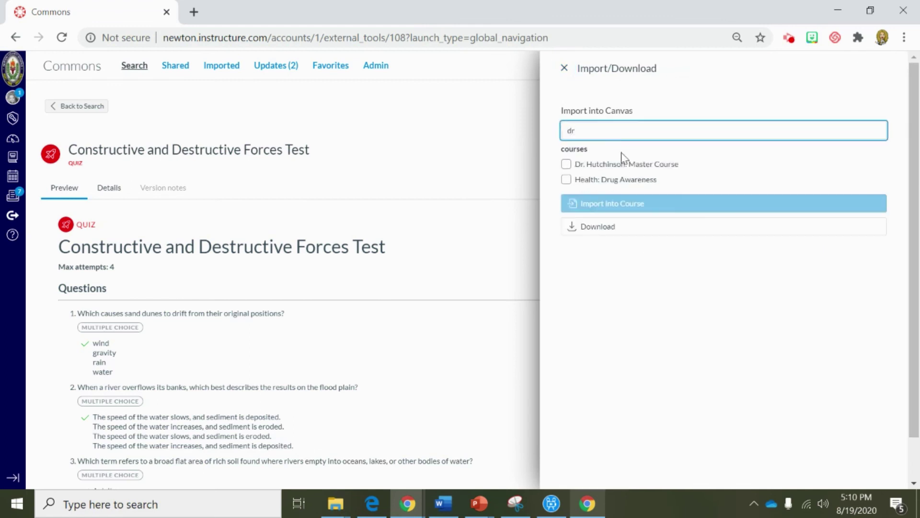
pyautogui.click(566, 165)
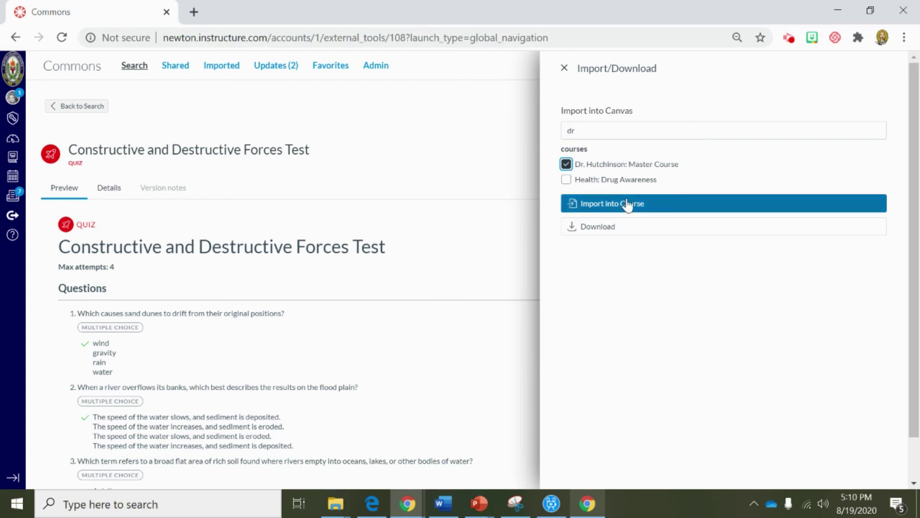
pyautogui.click(565, 70)
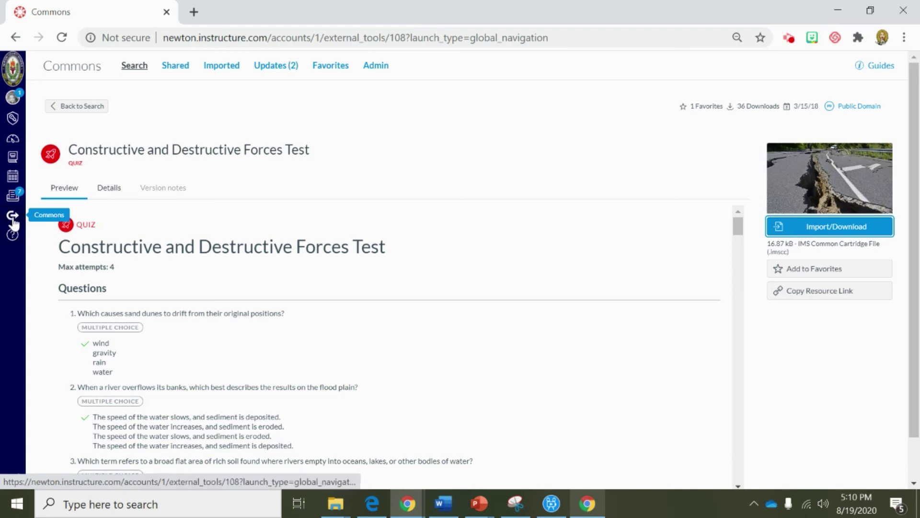
# Return to the Commons start page and search the shared resources for "constructive and destructive forces".
pyautogui.click(13, 220)
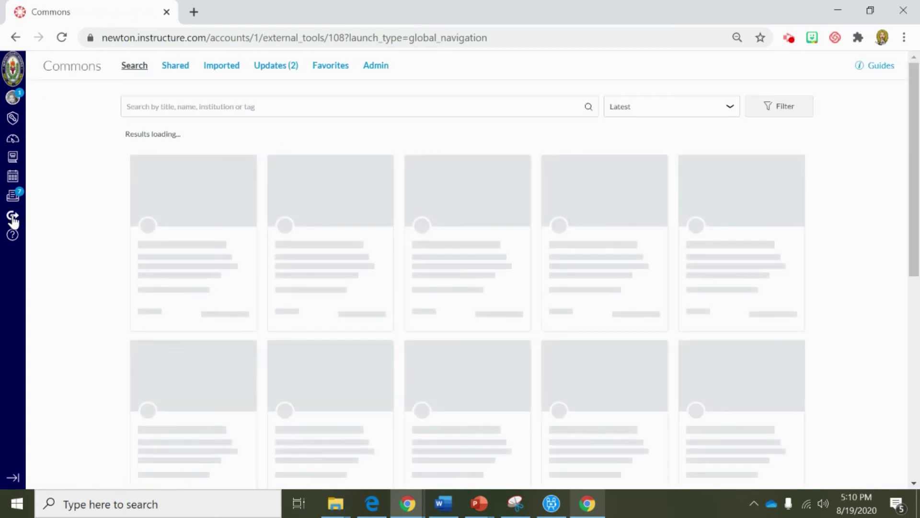
pyautogui.click(225, 110)
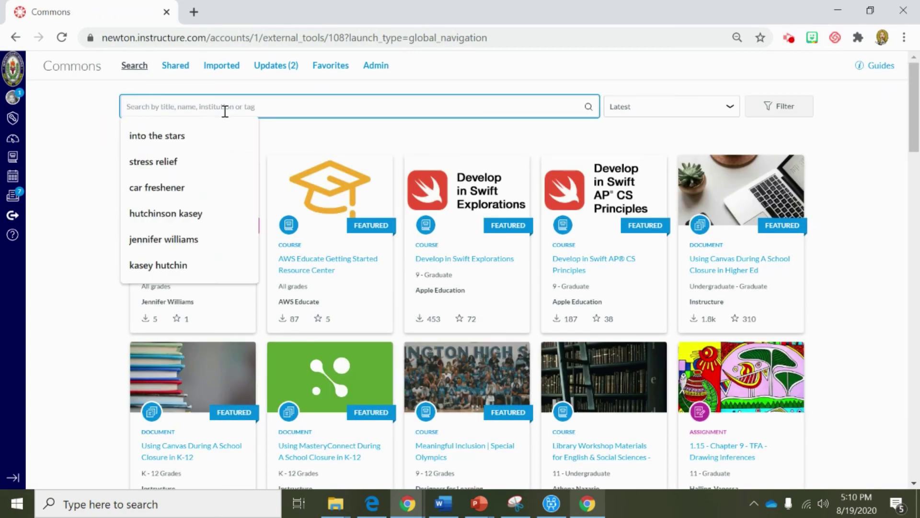
pyautogui.write('const')
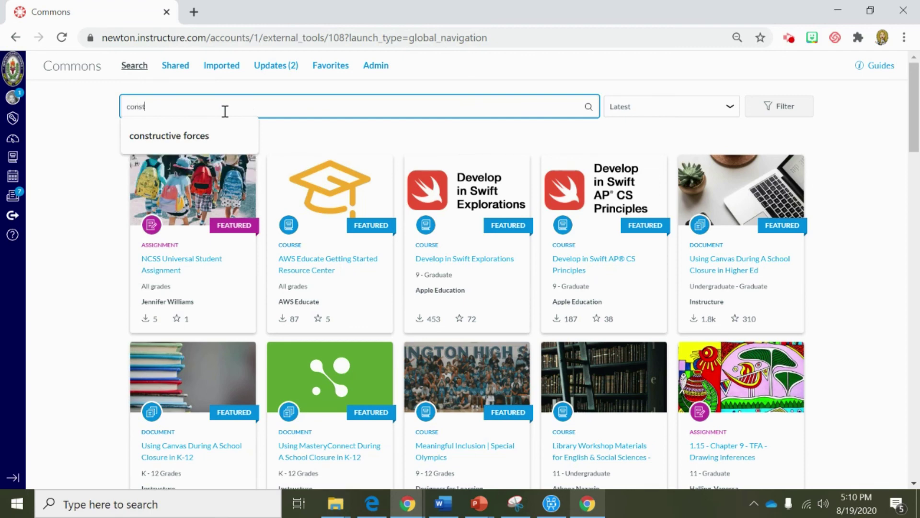
pyautogui.write('ructive an')
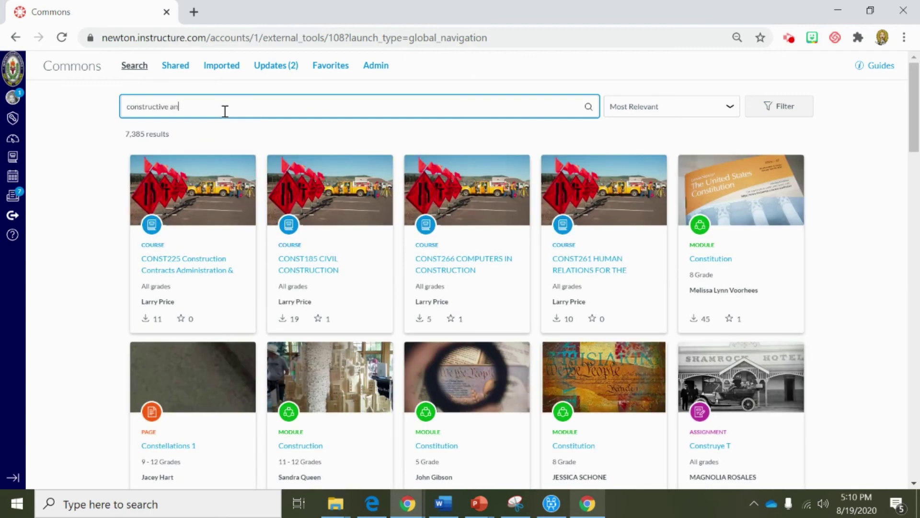
pyautogui.write('d des')
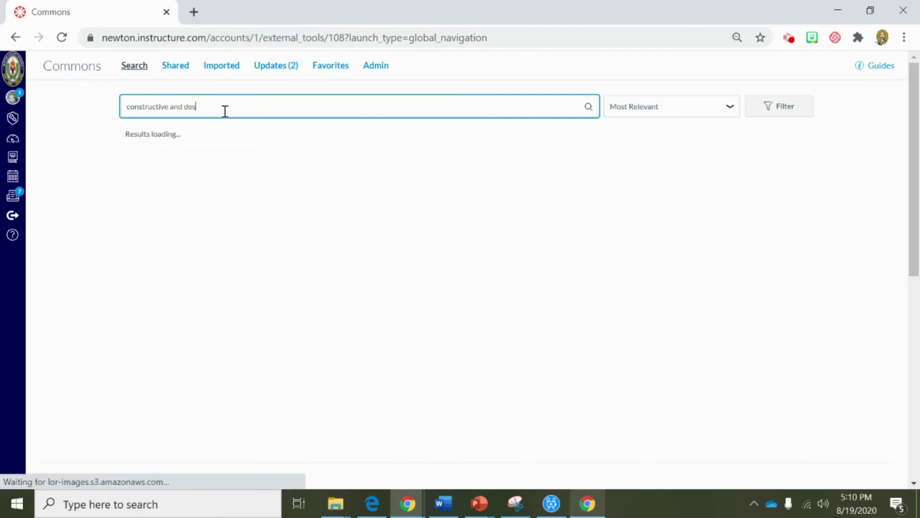
pyautogui.write('tructive forces')
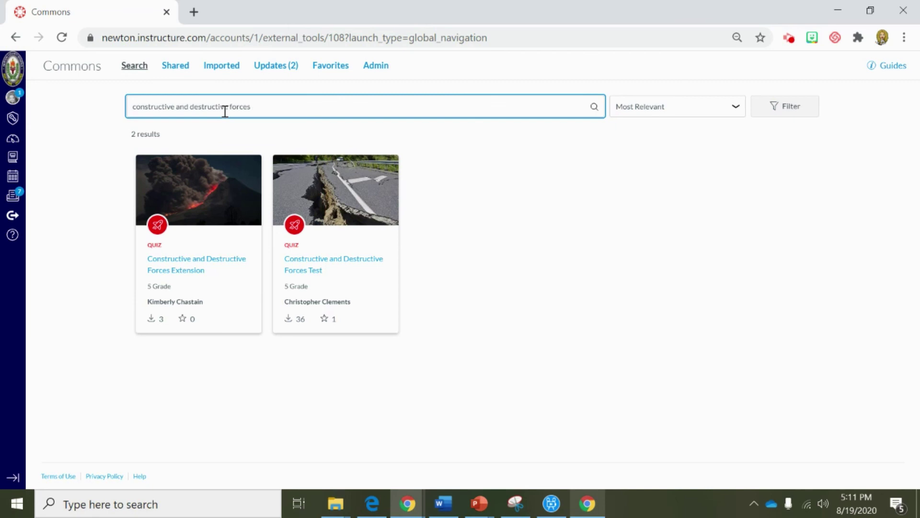
# Open the "Constructive and Destructive Forces Extension" quiz and read through its essay question.
pyautogui.click(190, 271)
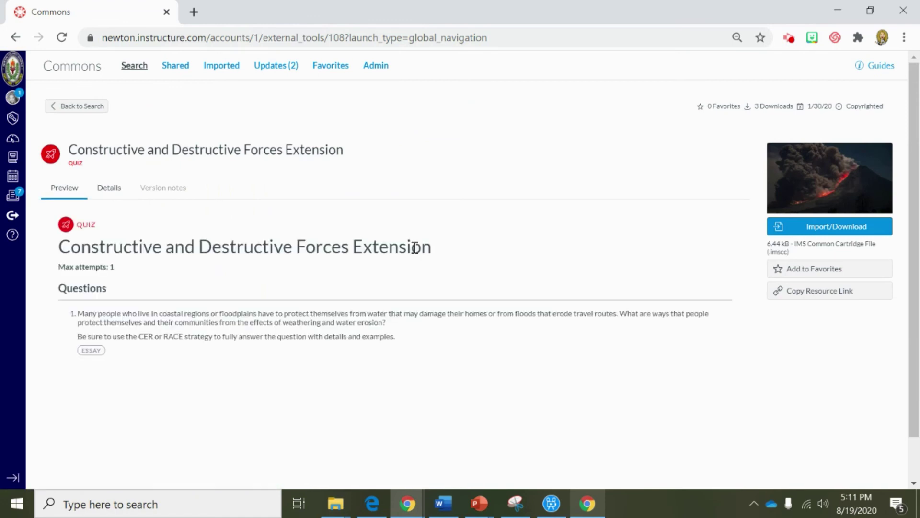
pyautogui.scroll(-1, 230, 333)
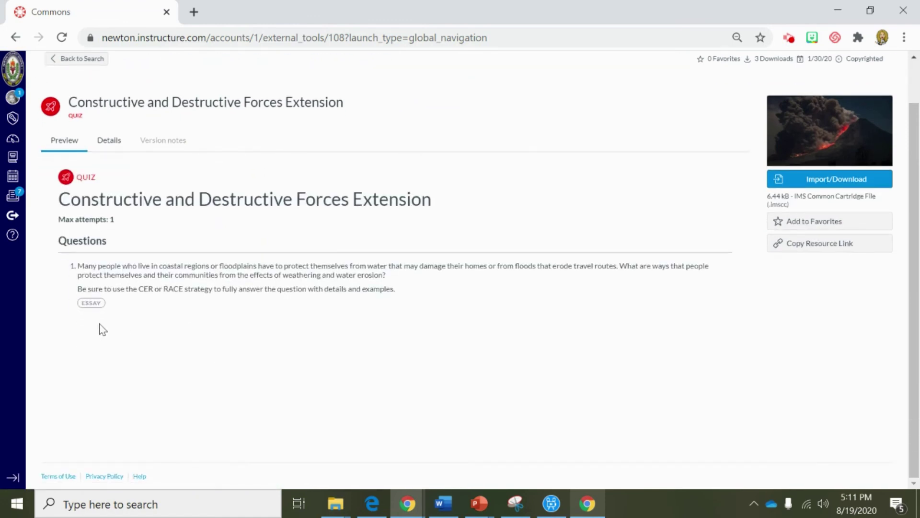
pyautogui.scroll(1, 146, 330)
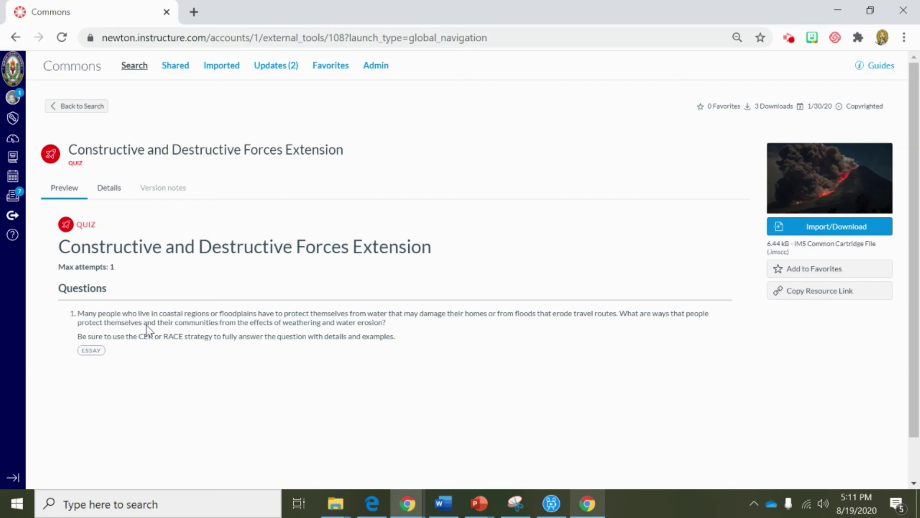
# Open the import options for the Extension quiz, filter the courses by "dr" and select the teacher's Master Course as the destination.
pyautogui.click(818, 232)
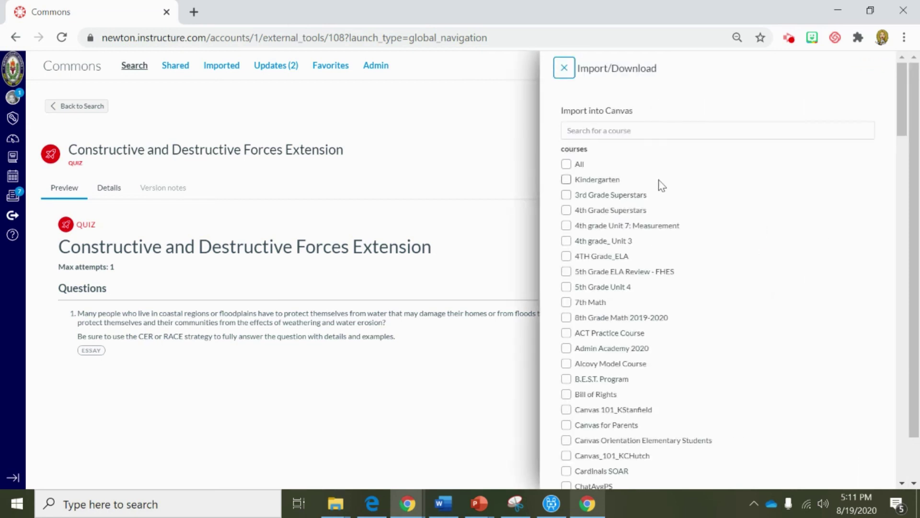
pyautogui.click(620, 135)
pyautogui.write('dr')
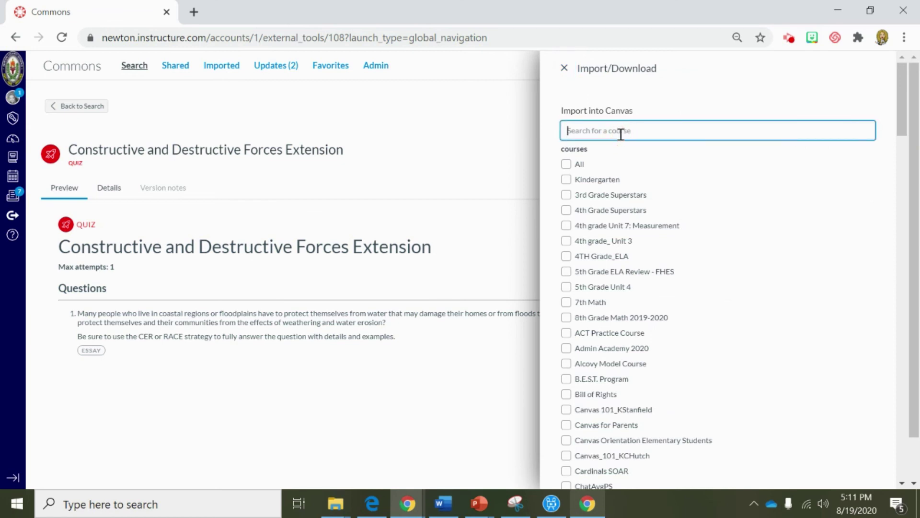
pyautogui.click(566, 163)
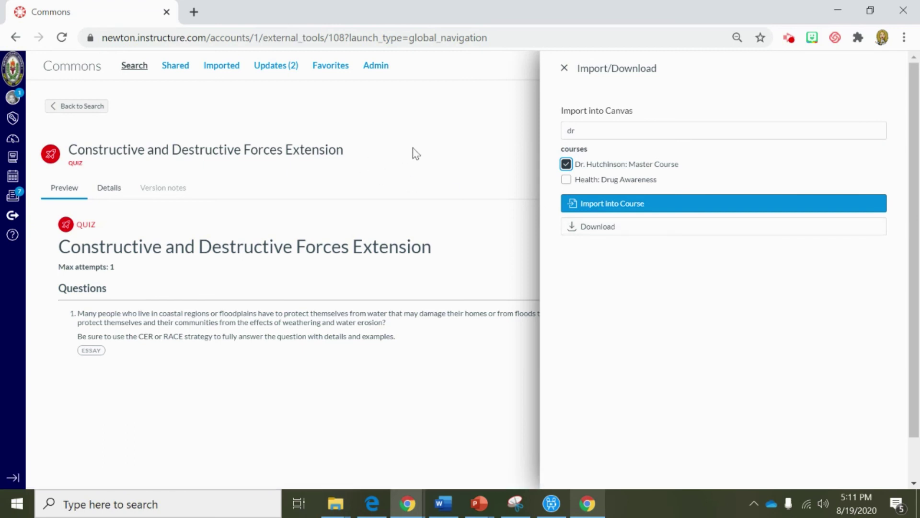
# Open the teacher's Master Course from the dashboard and review the visible and hidden items in its course navigation settings.
pyautogui.click(13, 142)
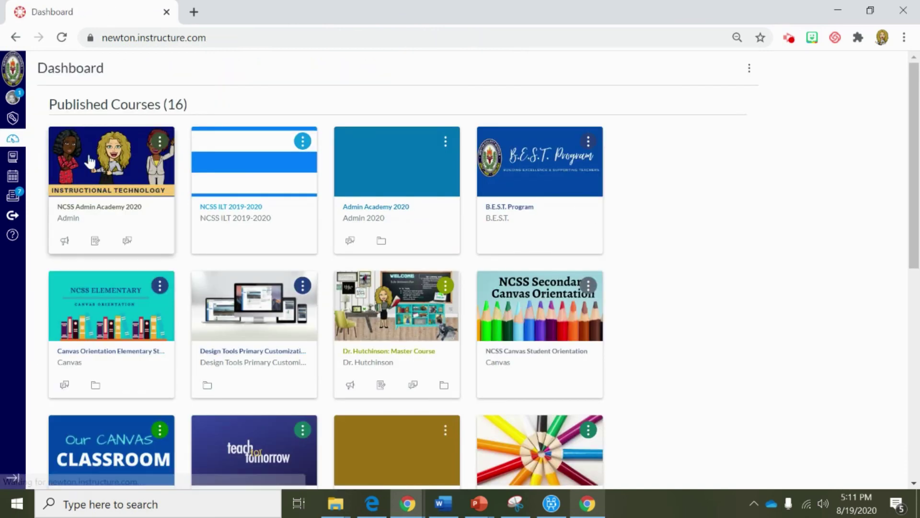
pyautogui.click(384, 318)
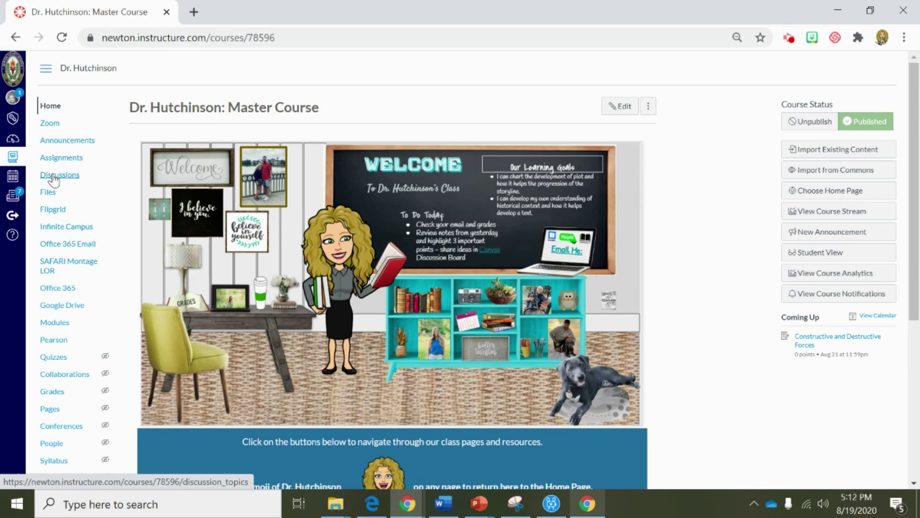
pyautogui.scroll(-3, 54, 180)
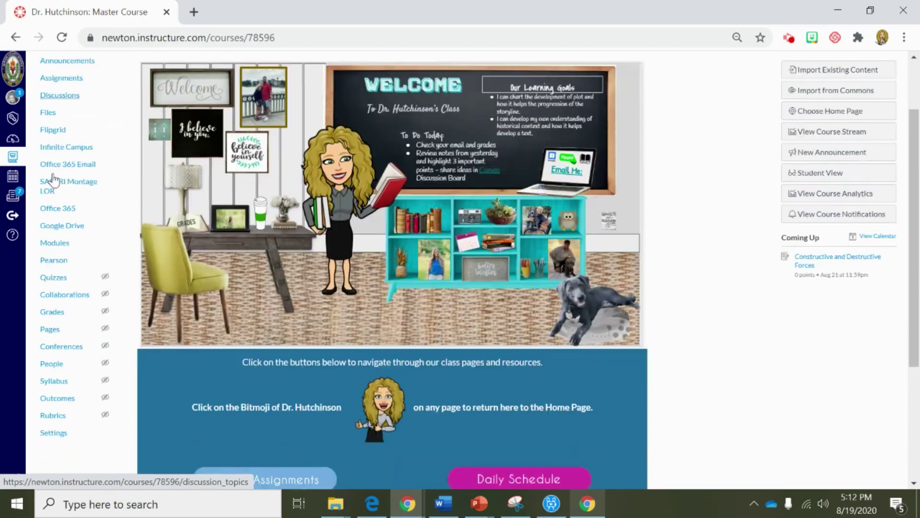
pyautogui.click(48, 369)
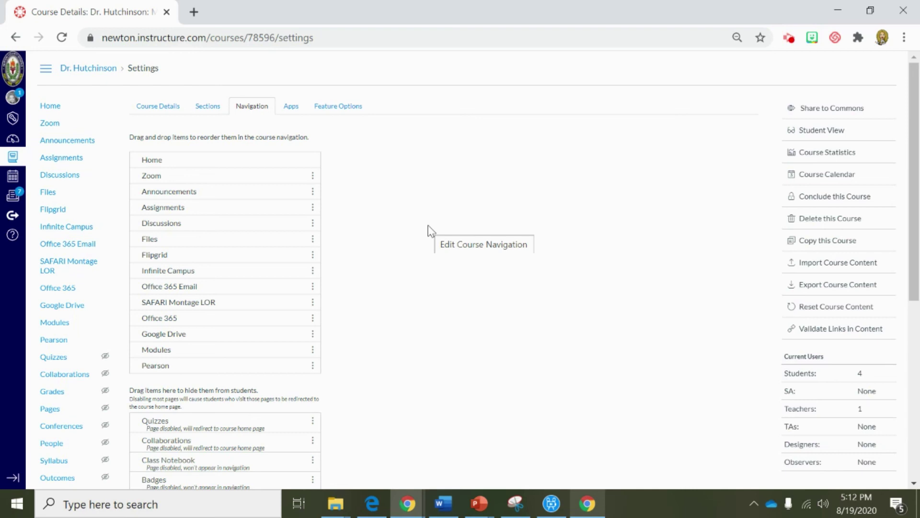
pyautogui.scroll(-5, 429, 231)
pyautogui.scroll(-3, 429, 233)
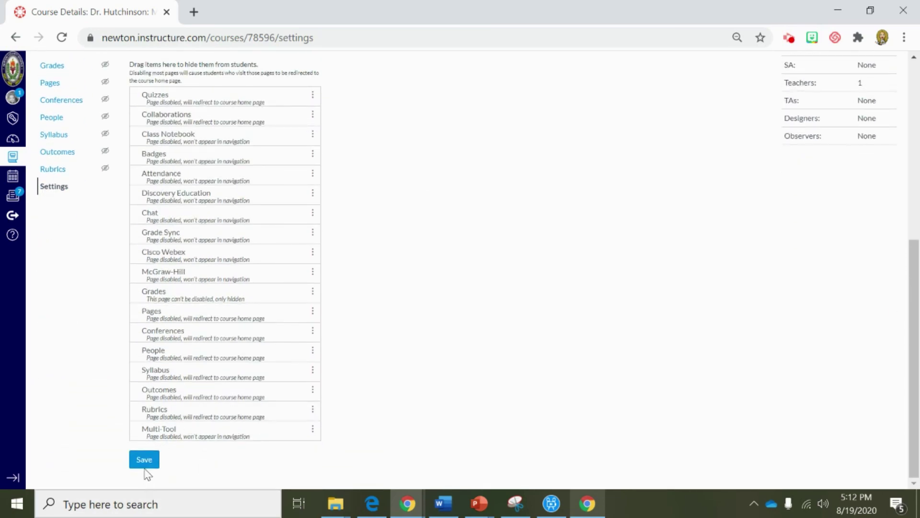
pyautogui.scroll(5, 497, 283)
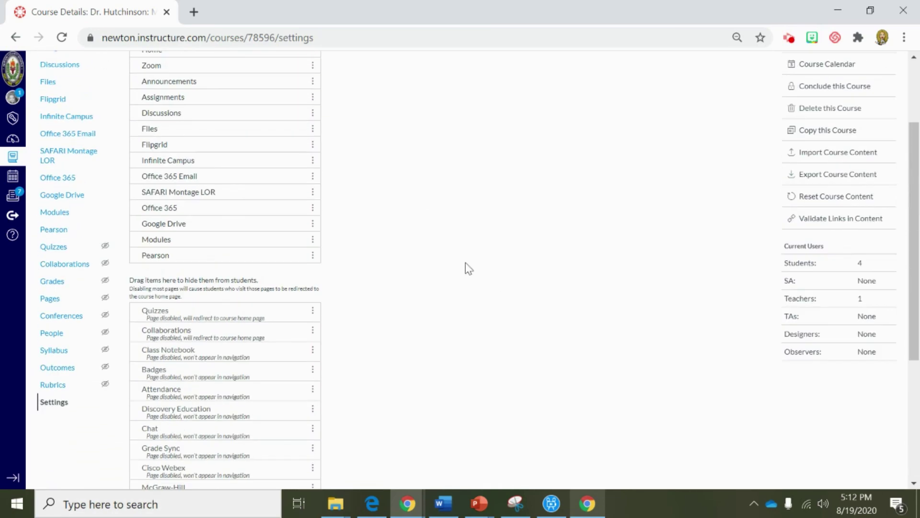
# Go back from the course settings to the Commons start page.
pyautogui.click(13, 220)
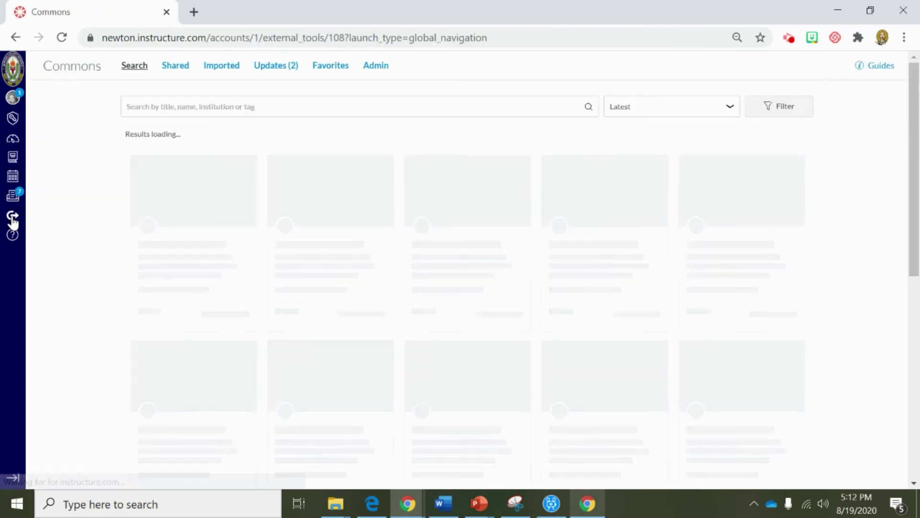